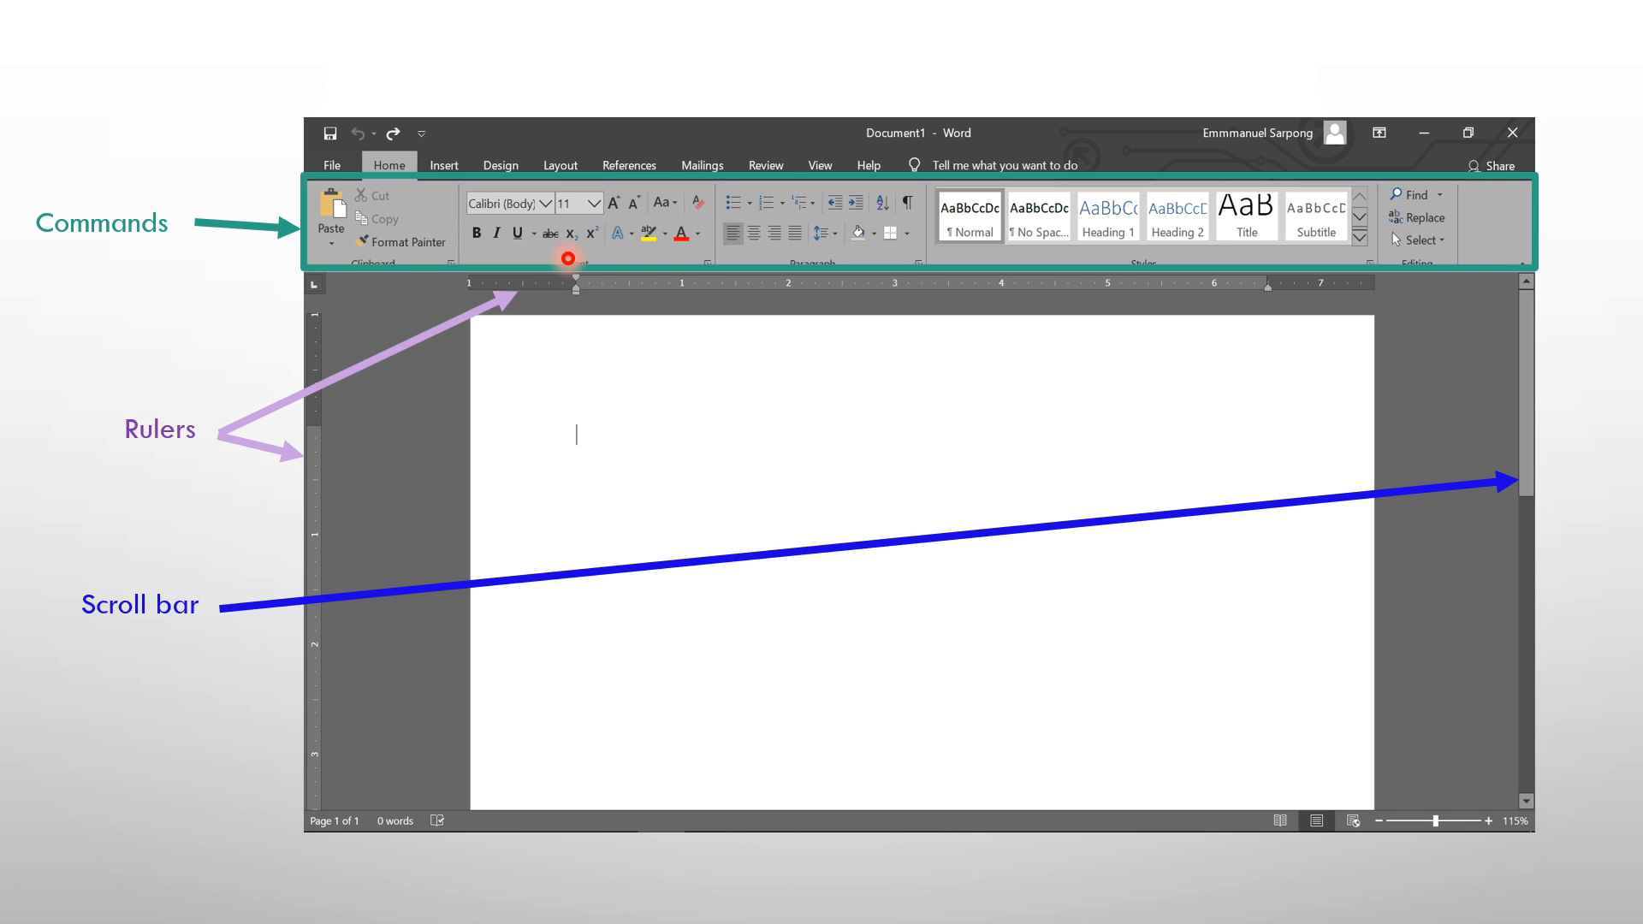
Step: Switch to Word and examine the Insert, Design, Layout and Home commands, including the preset page margins, then return to the presentation
key(alt+Tab)
key(alt+Tab)
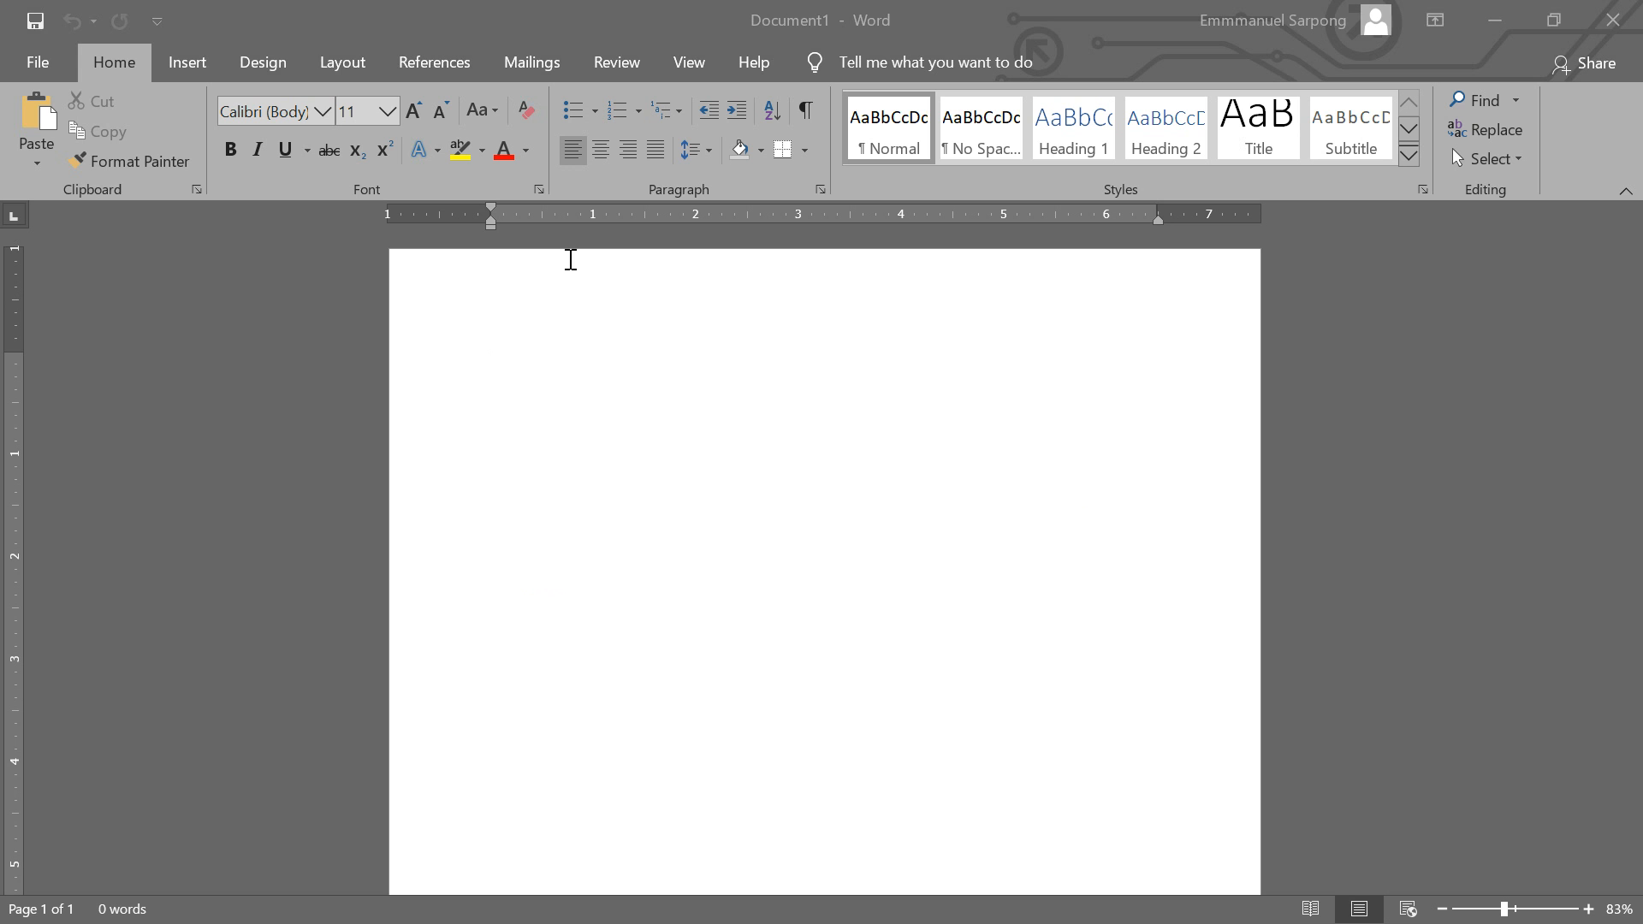
click(210, 74)
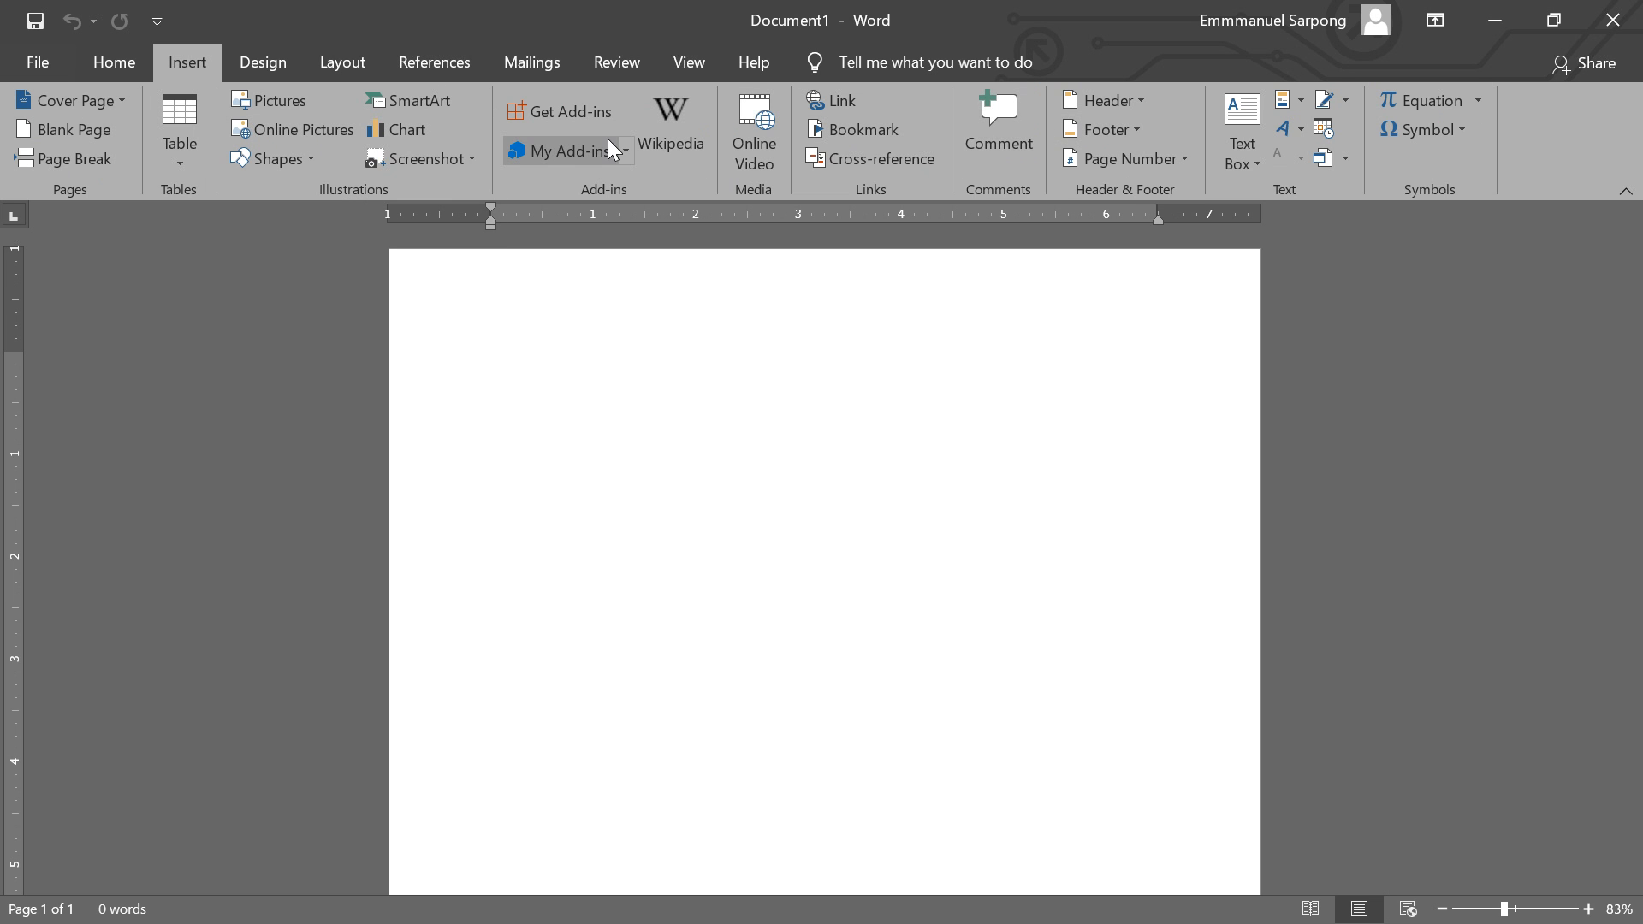
click(276, 68)
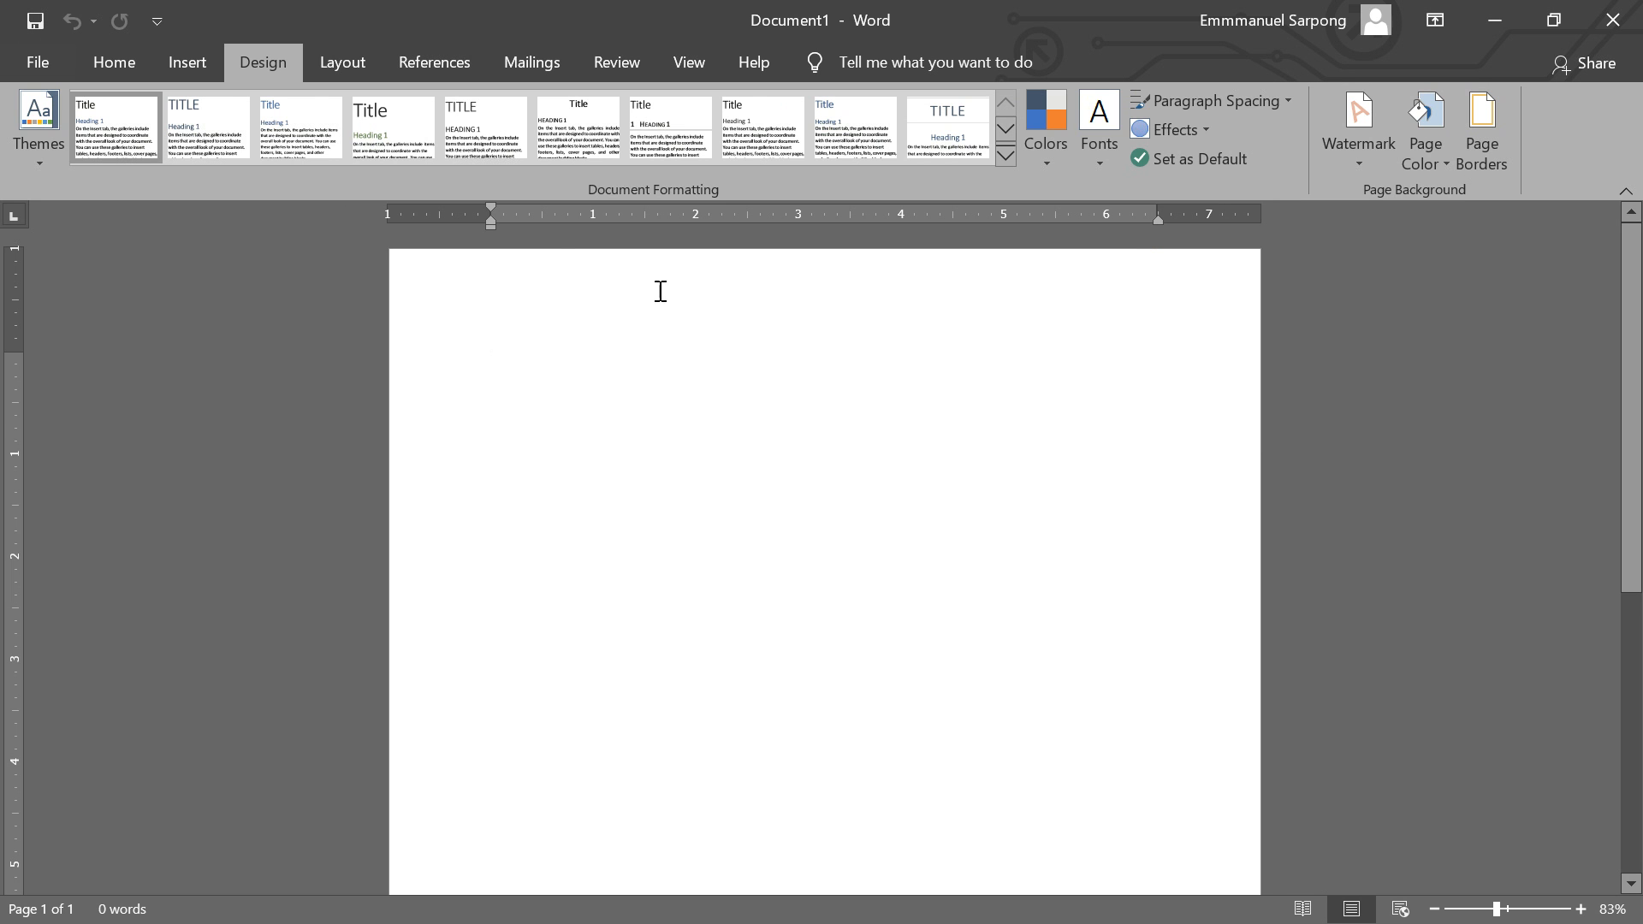
click(358, 71)
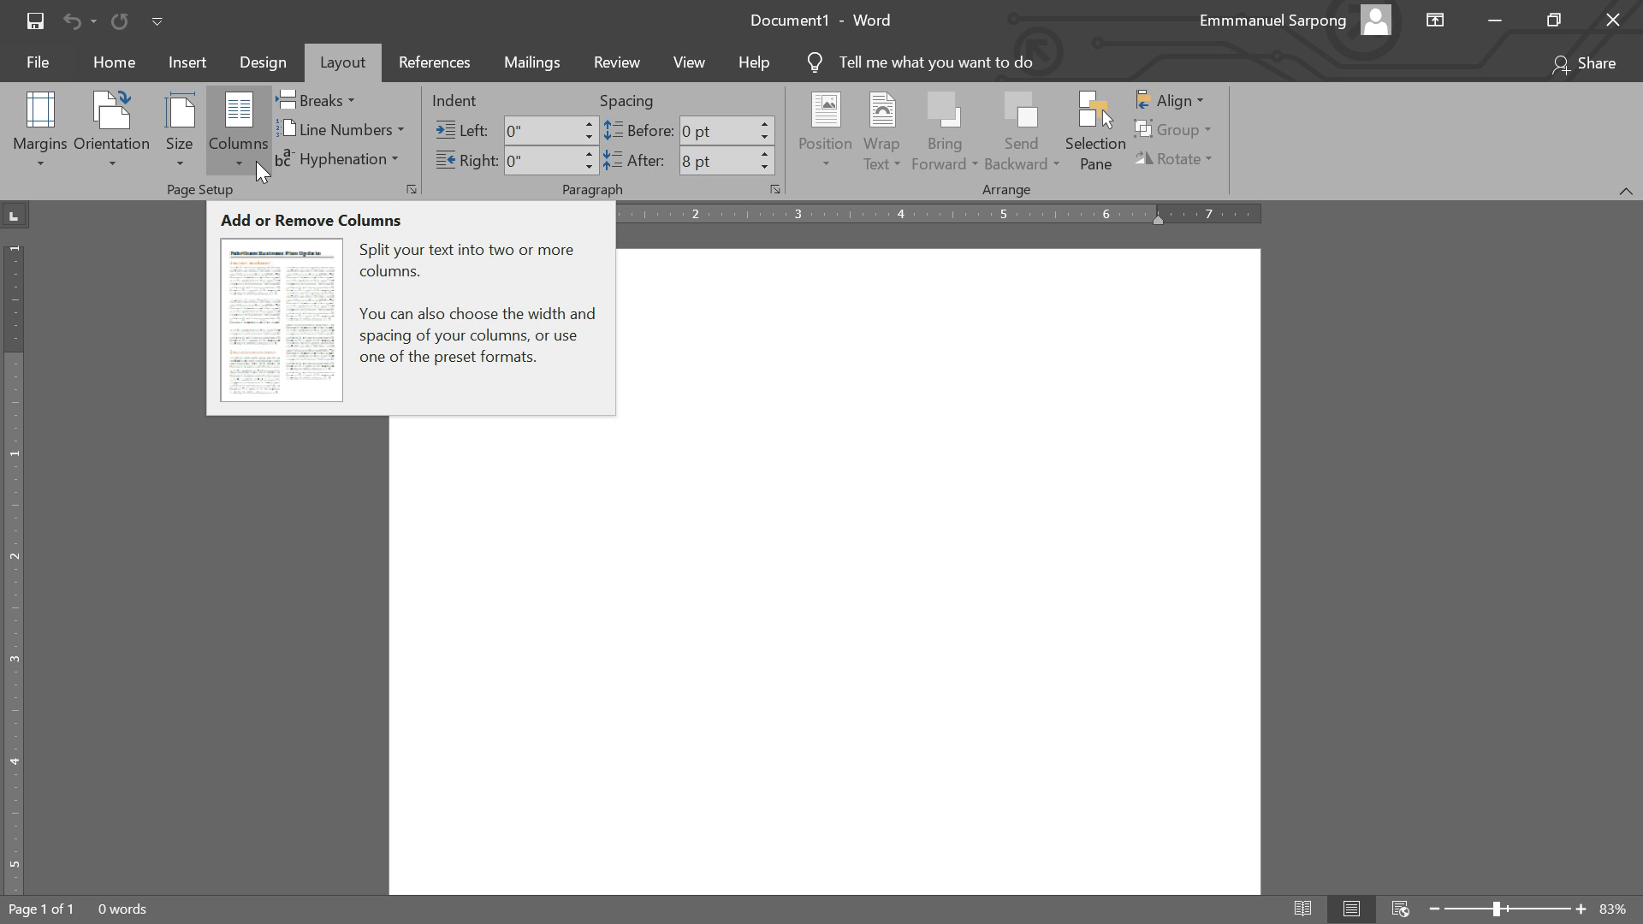
click(58, 149)
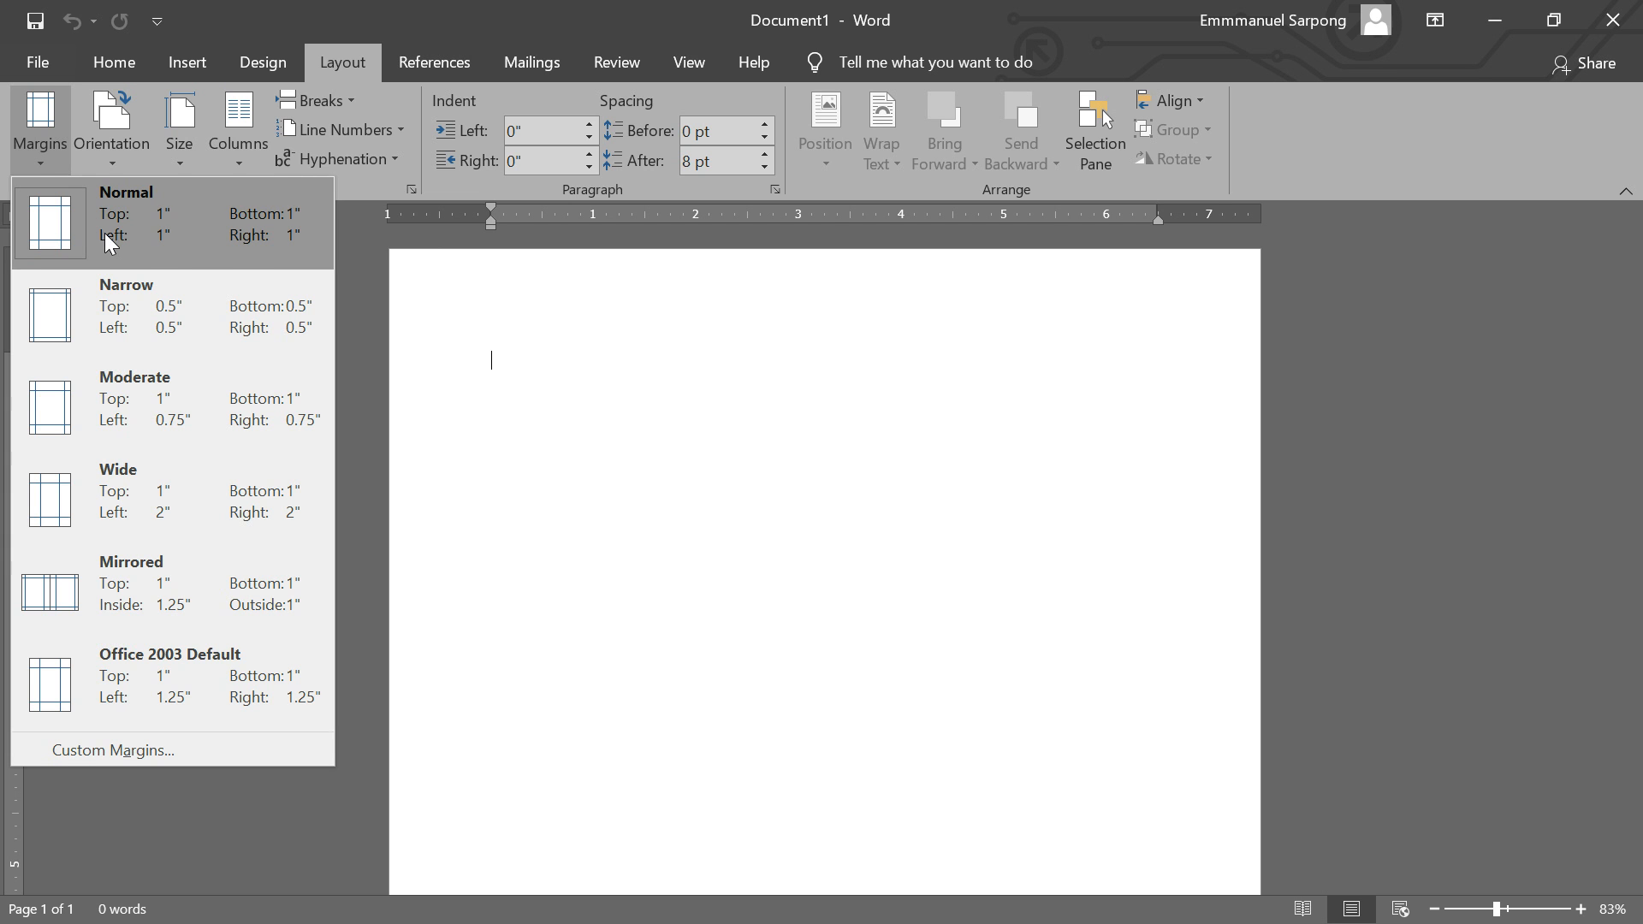
click(517, 409)
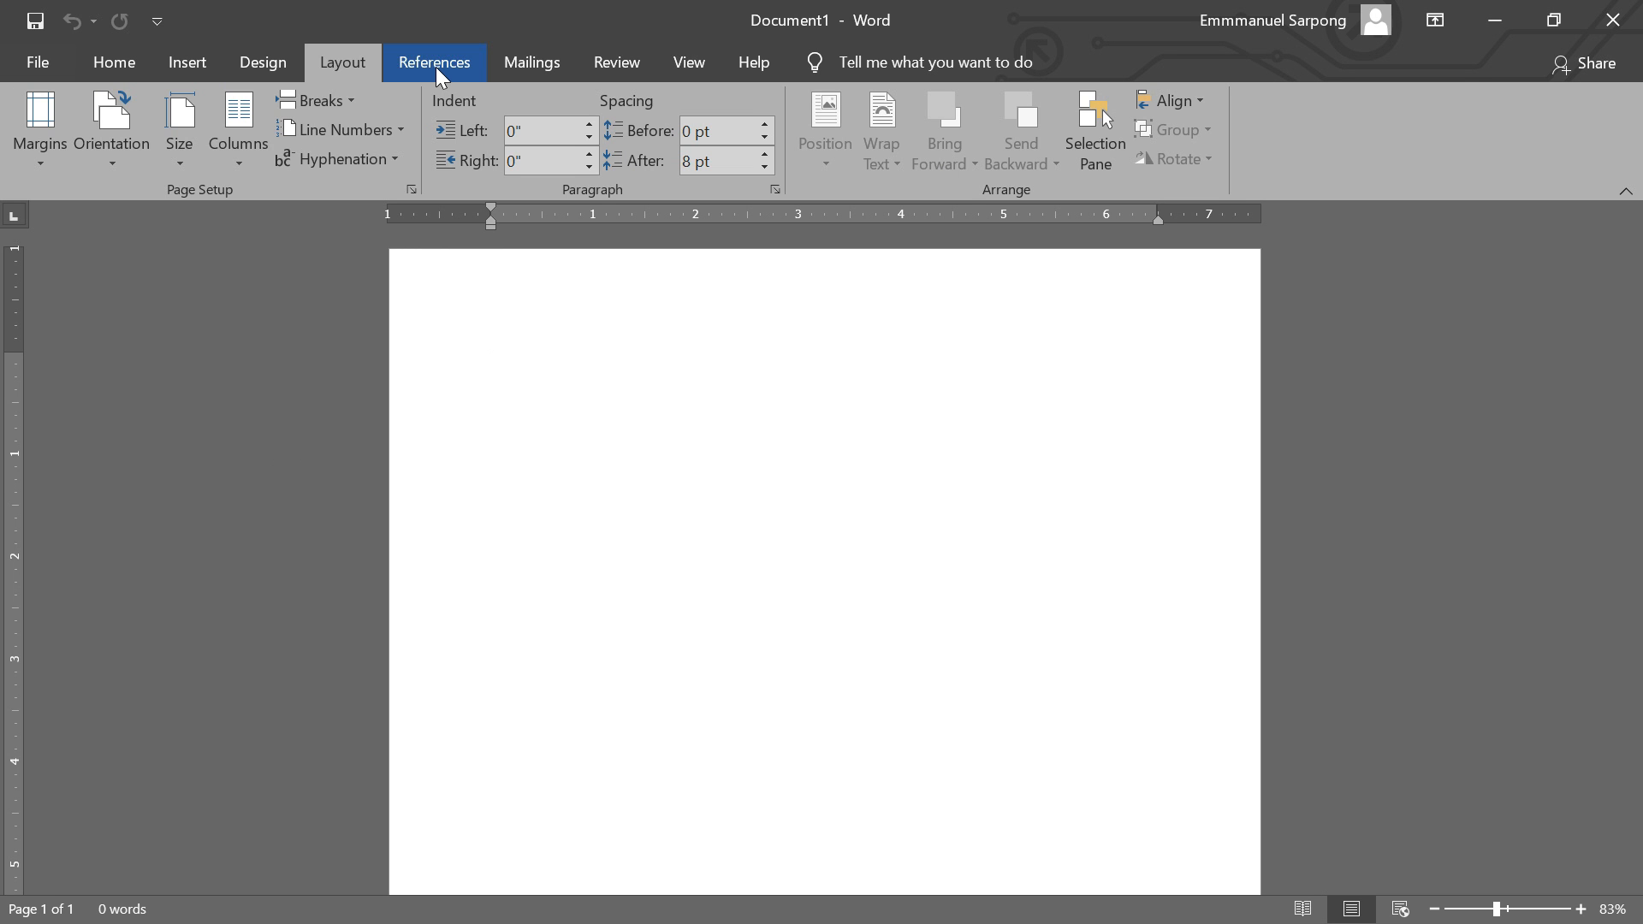
click(239, 64)
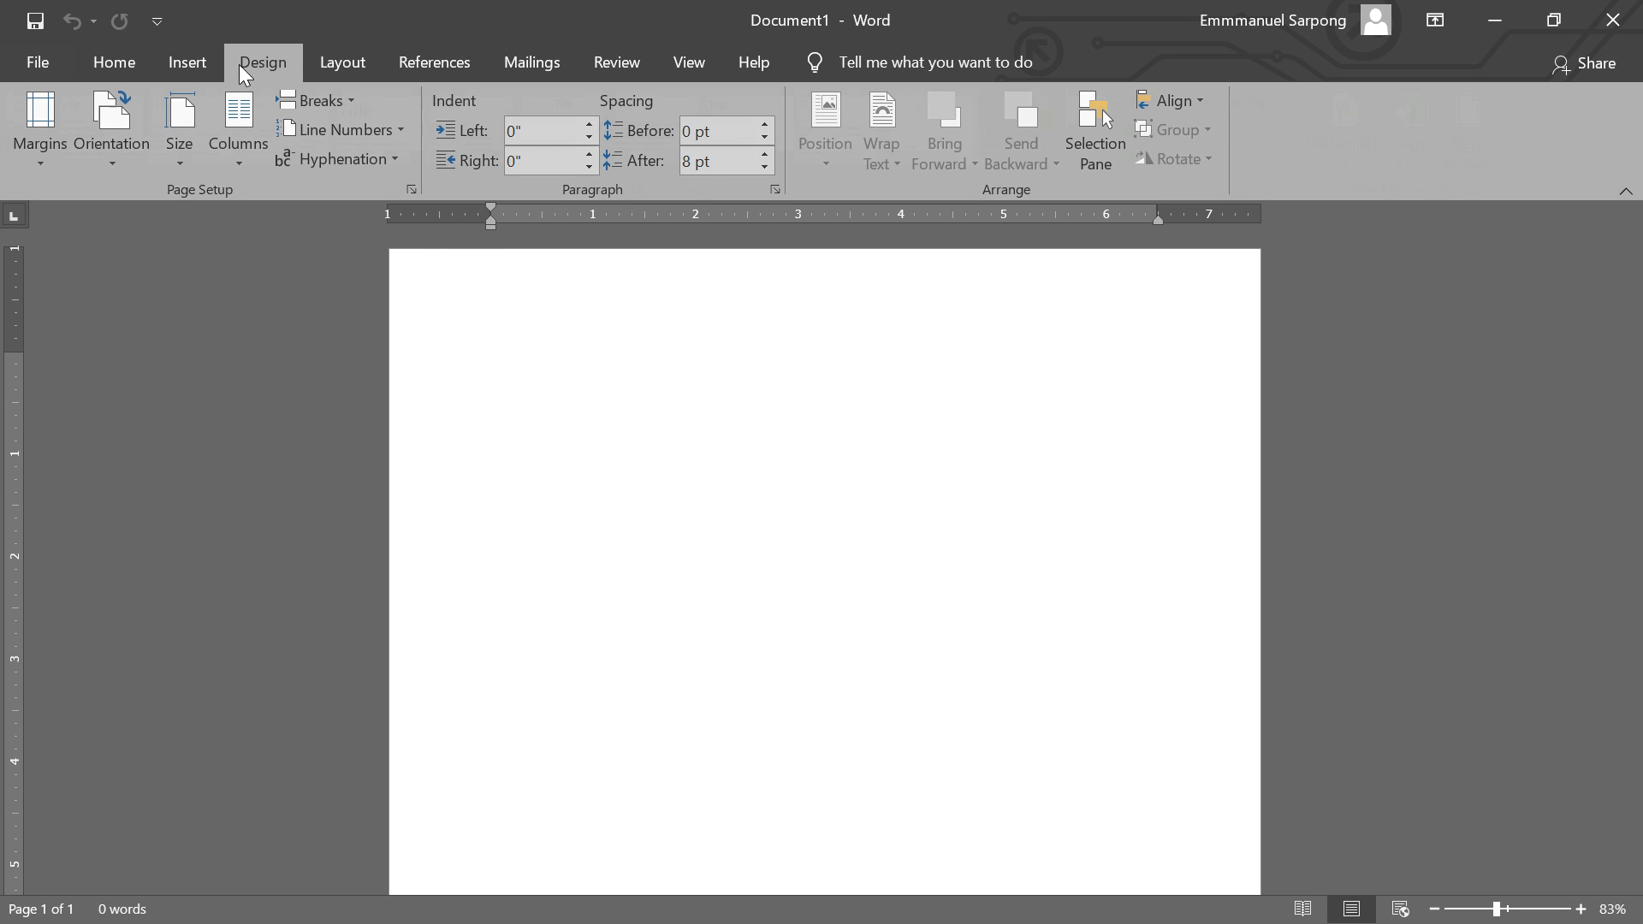
click(194, 64)
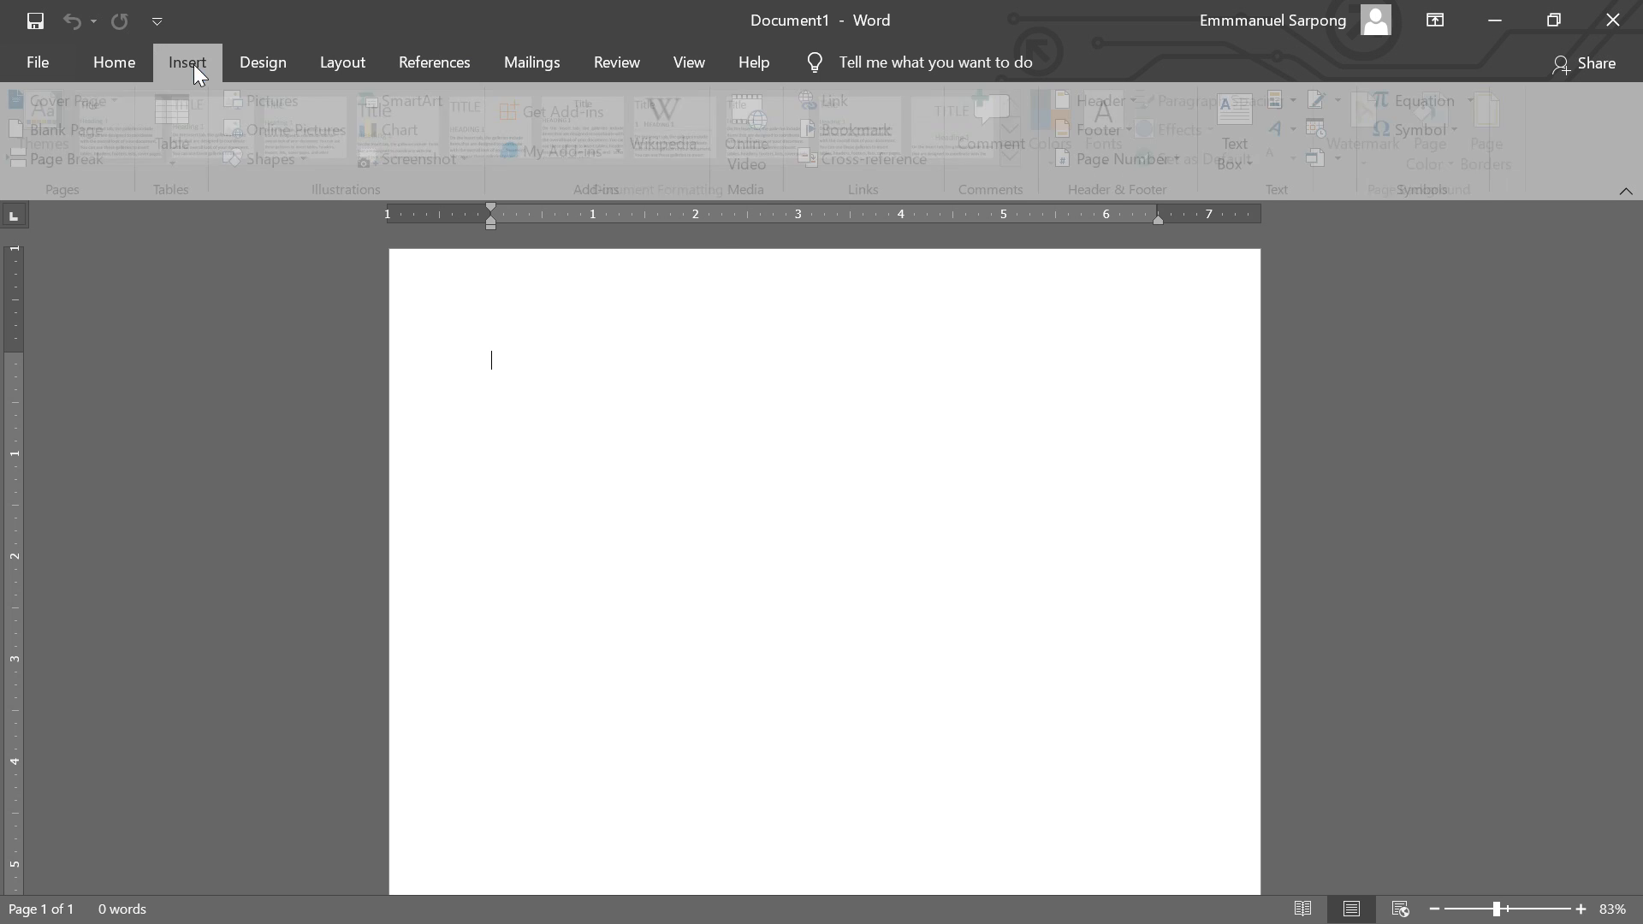
click(119, 67)
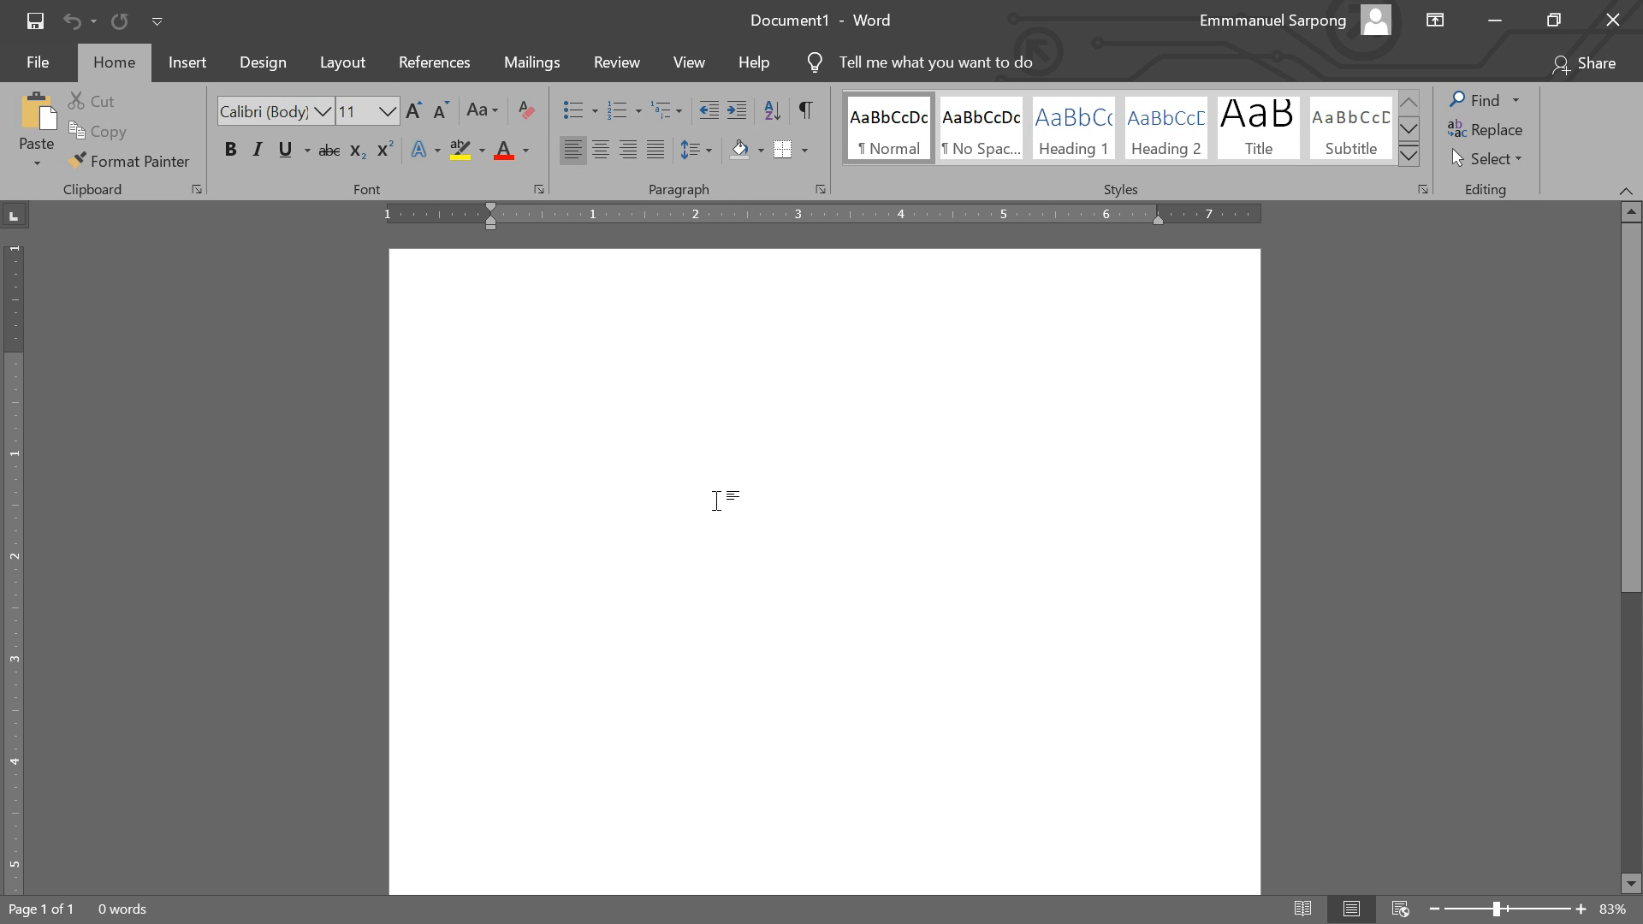
key(alt+Tab)
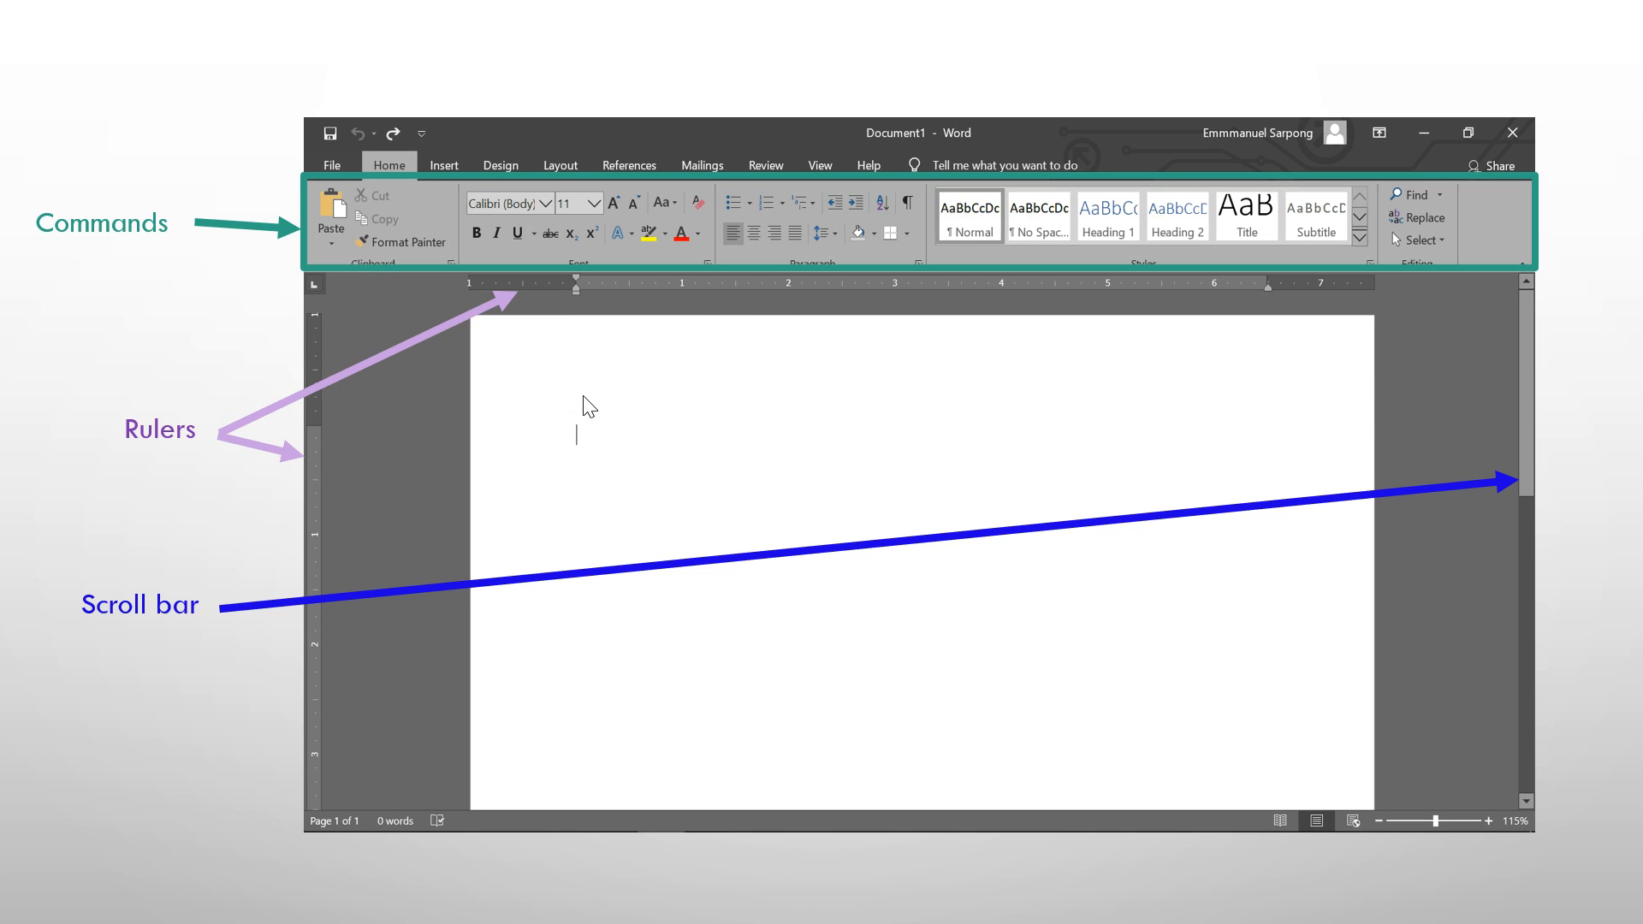
Step: Switch back to Word and enter the text "PC Companion" on the first line of the blank document
key(alt+Tab)
click(589, 402)
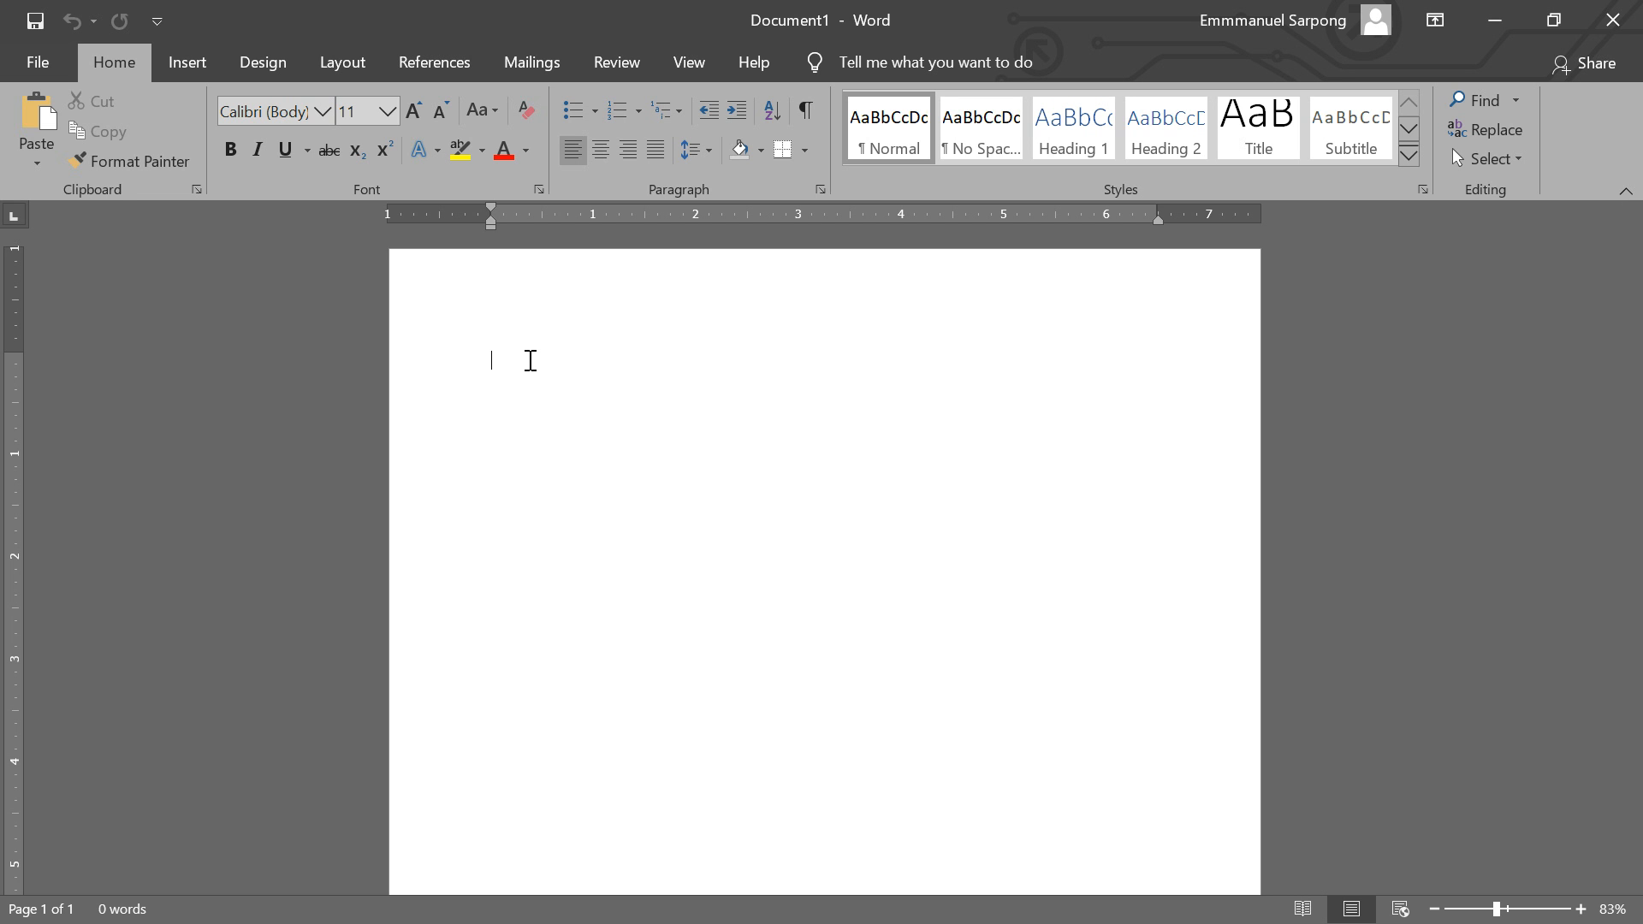
text(P)
text(C c)
key(BackSpace)
text(cOMPA)
key(BackSpace)
key(BackSpace)
key(BackSpace)
key(BackSpace)
text(OMP)
key(BackSpace)
key(BackSpace)
key(BackSpace)
key(BackSpace)
text(ompanion)
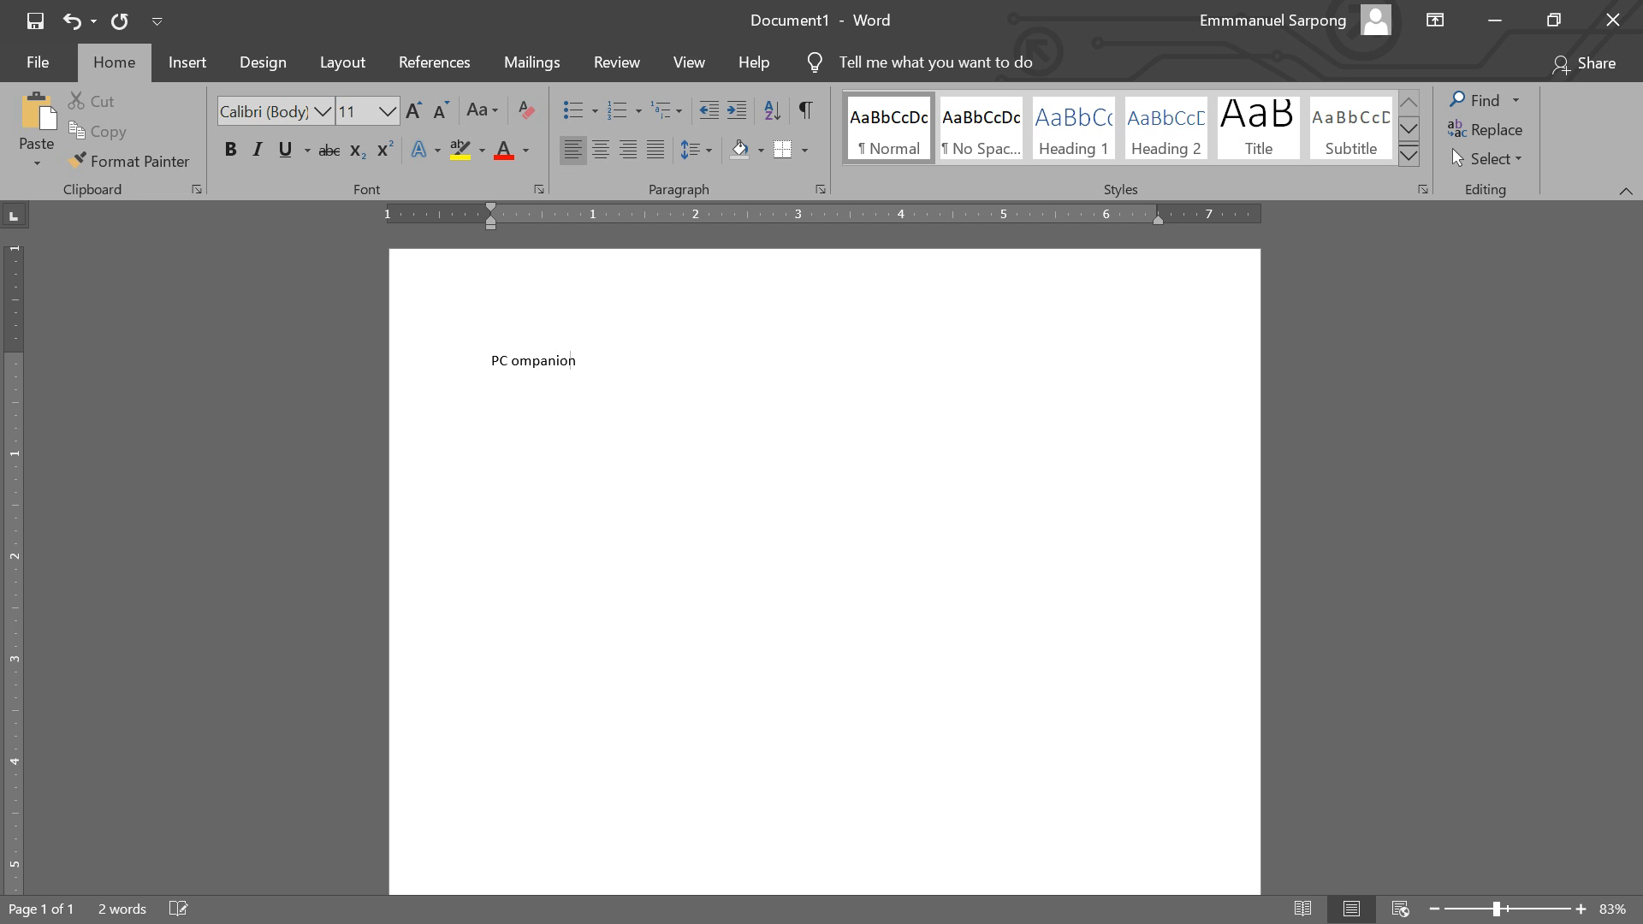
key(Left)
key(Left)
key(Left)
key(Left)
key(Left)
key(Left)
key(Left)
key(Left)
key(Left)
text(C)
key(shift+Right)
key(End)
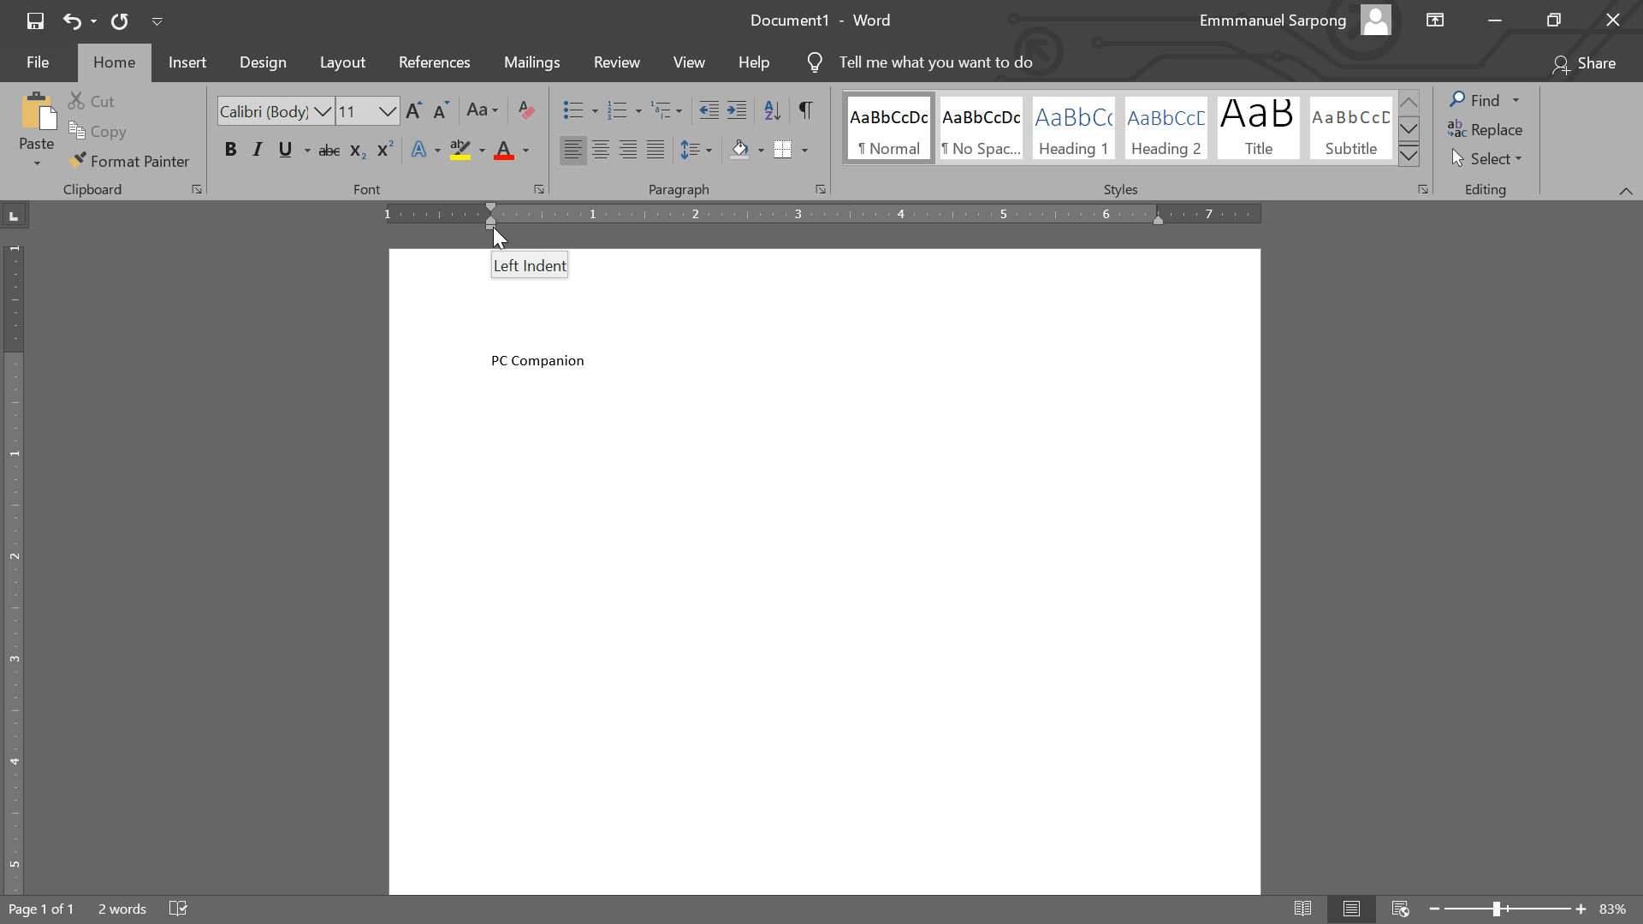
Step: Indent the paragraph about 1.38 inches from the left and add the lines "Hsbcosbcvvhskcb." and "saibaio" below it
mouse_move(494, 230)
mouse_down()
mouse_move(582, 241)
mouse_move(446, 237)
mouse_move(634, 225)
mouse_up()
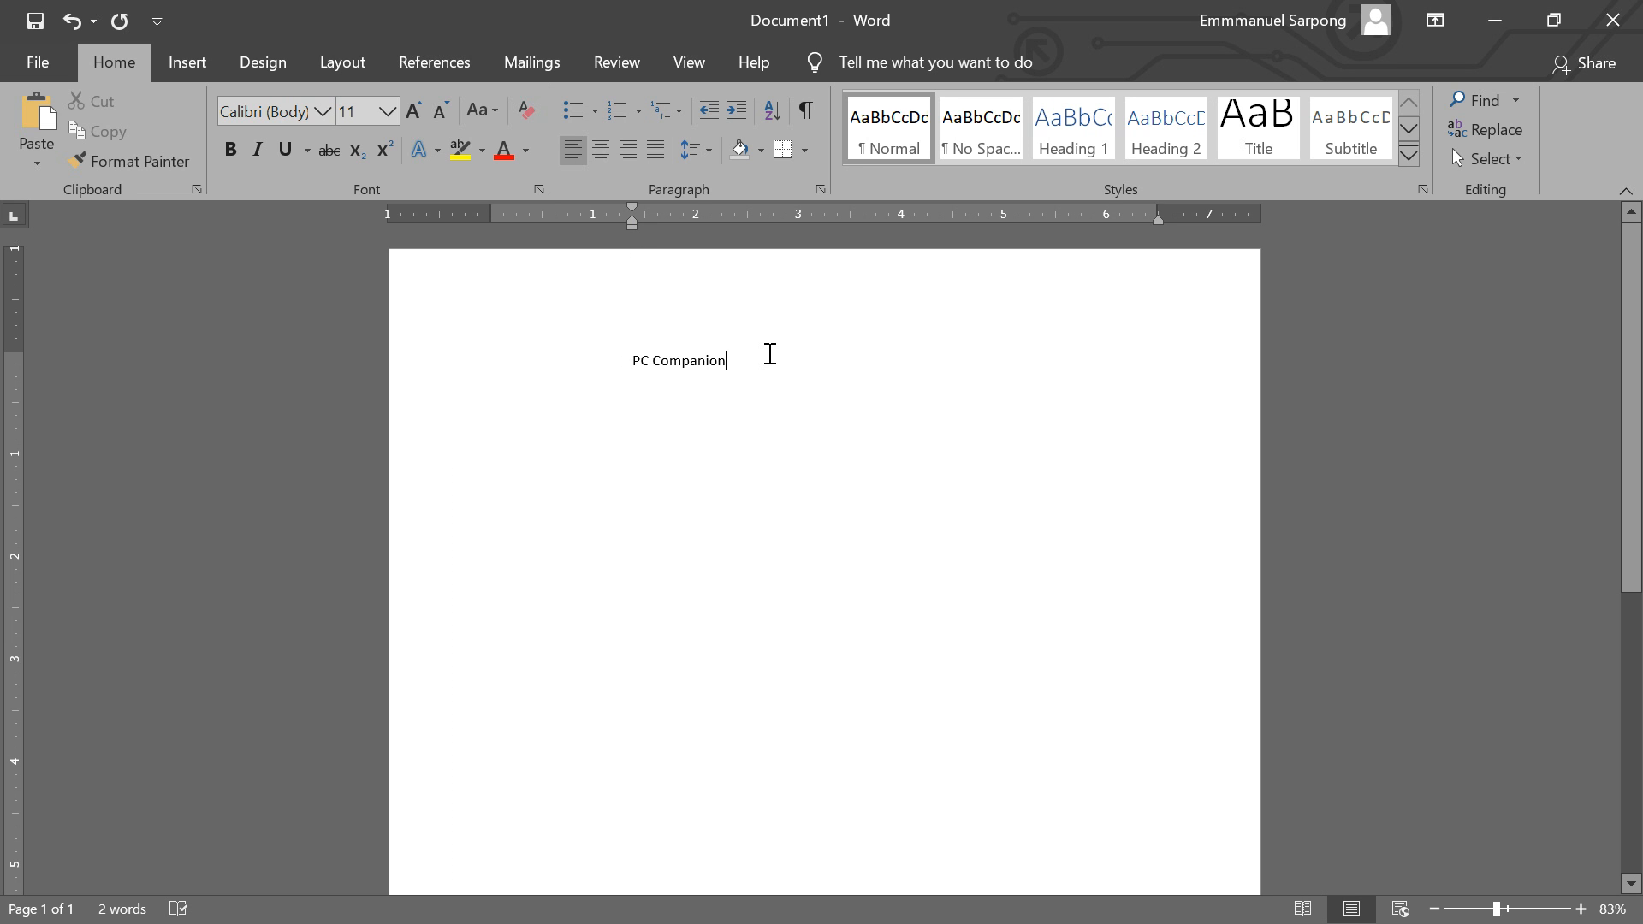
key(Return)
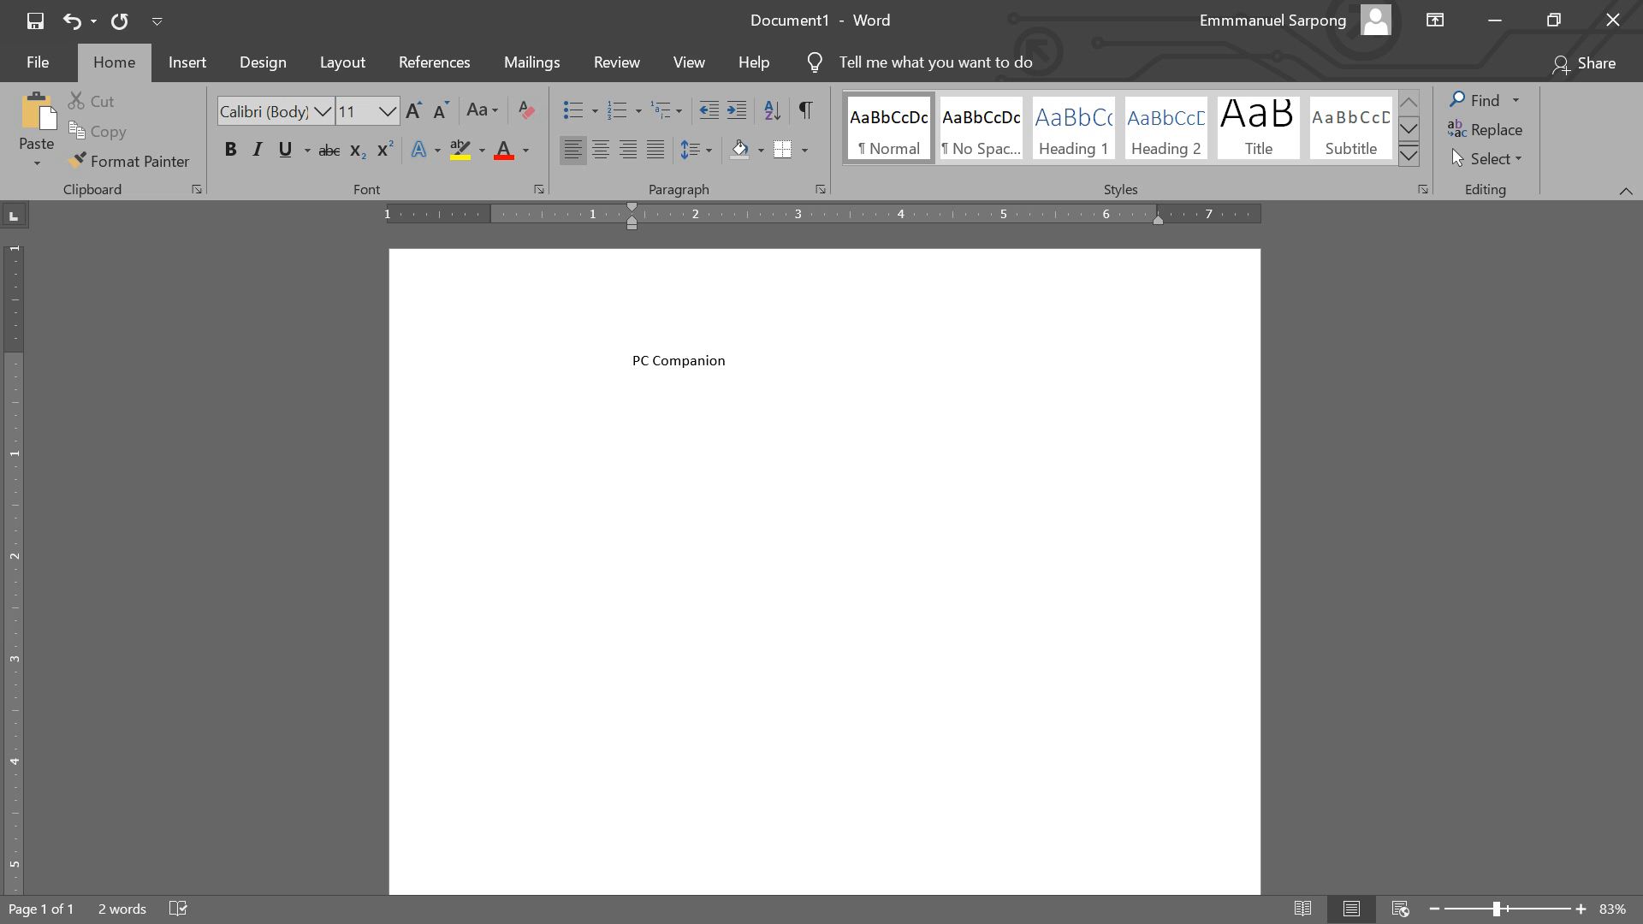
text(hsbcosbcvvhskcb.)
key(Return)
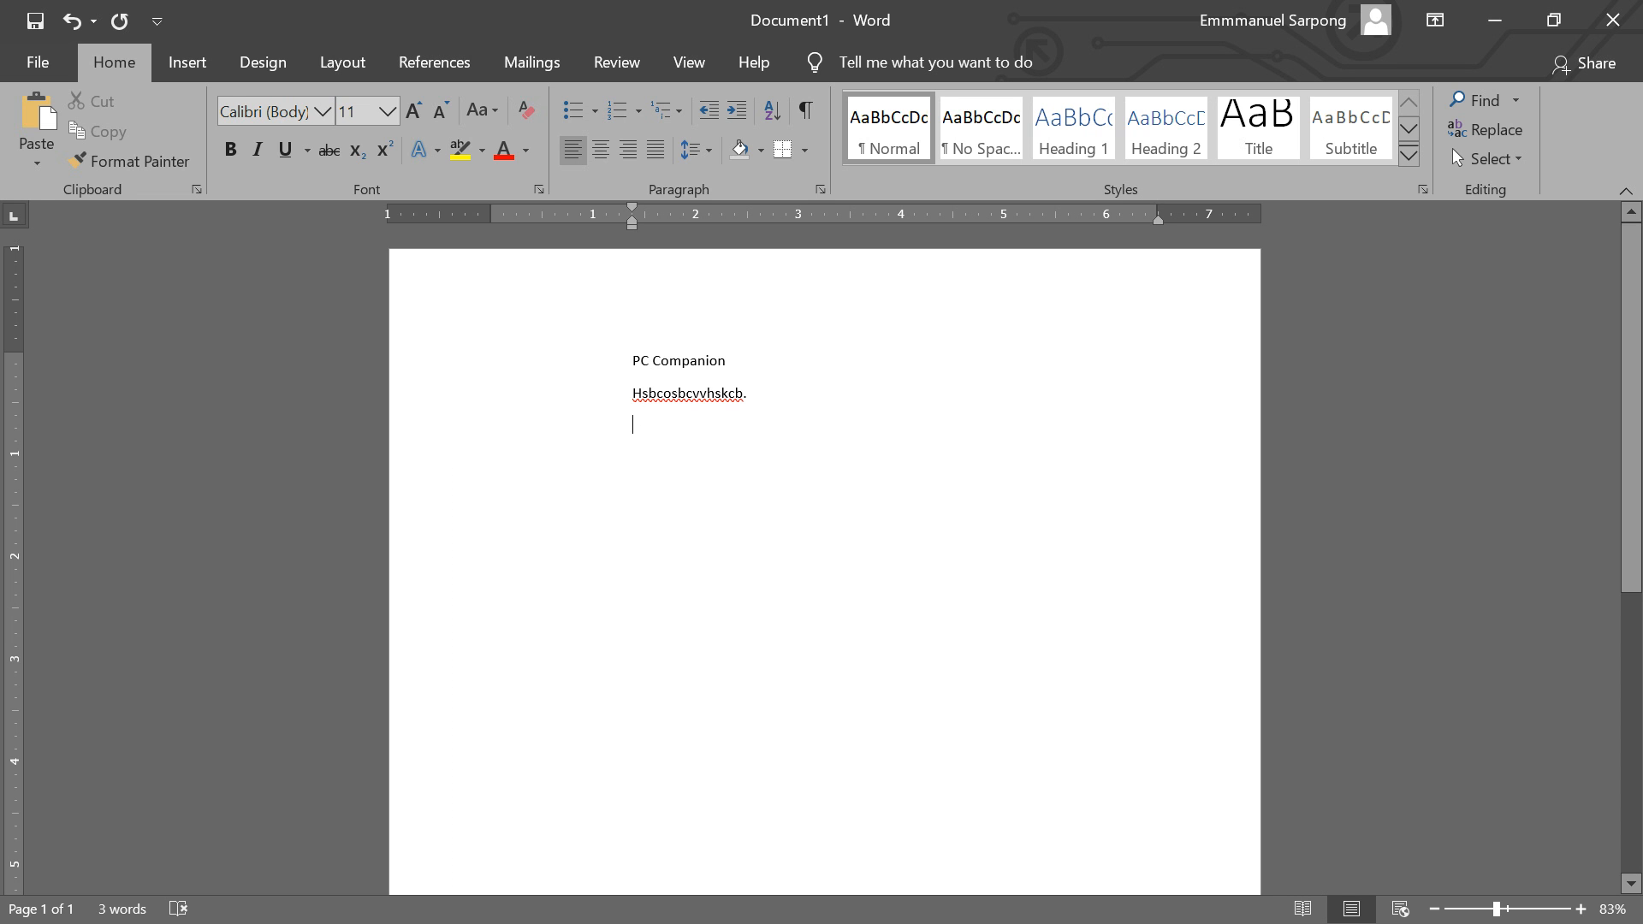
text(saibaio)
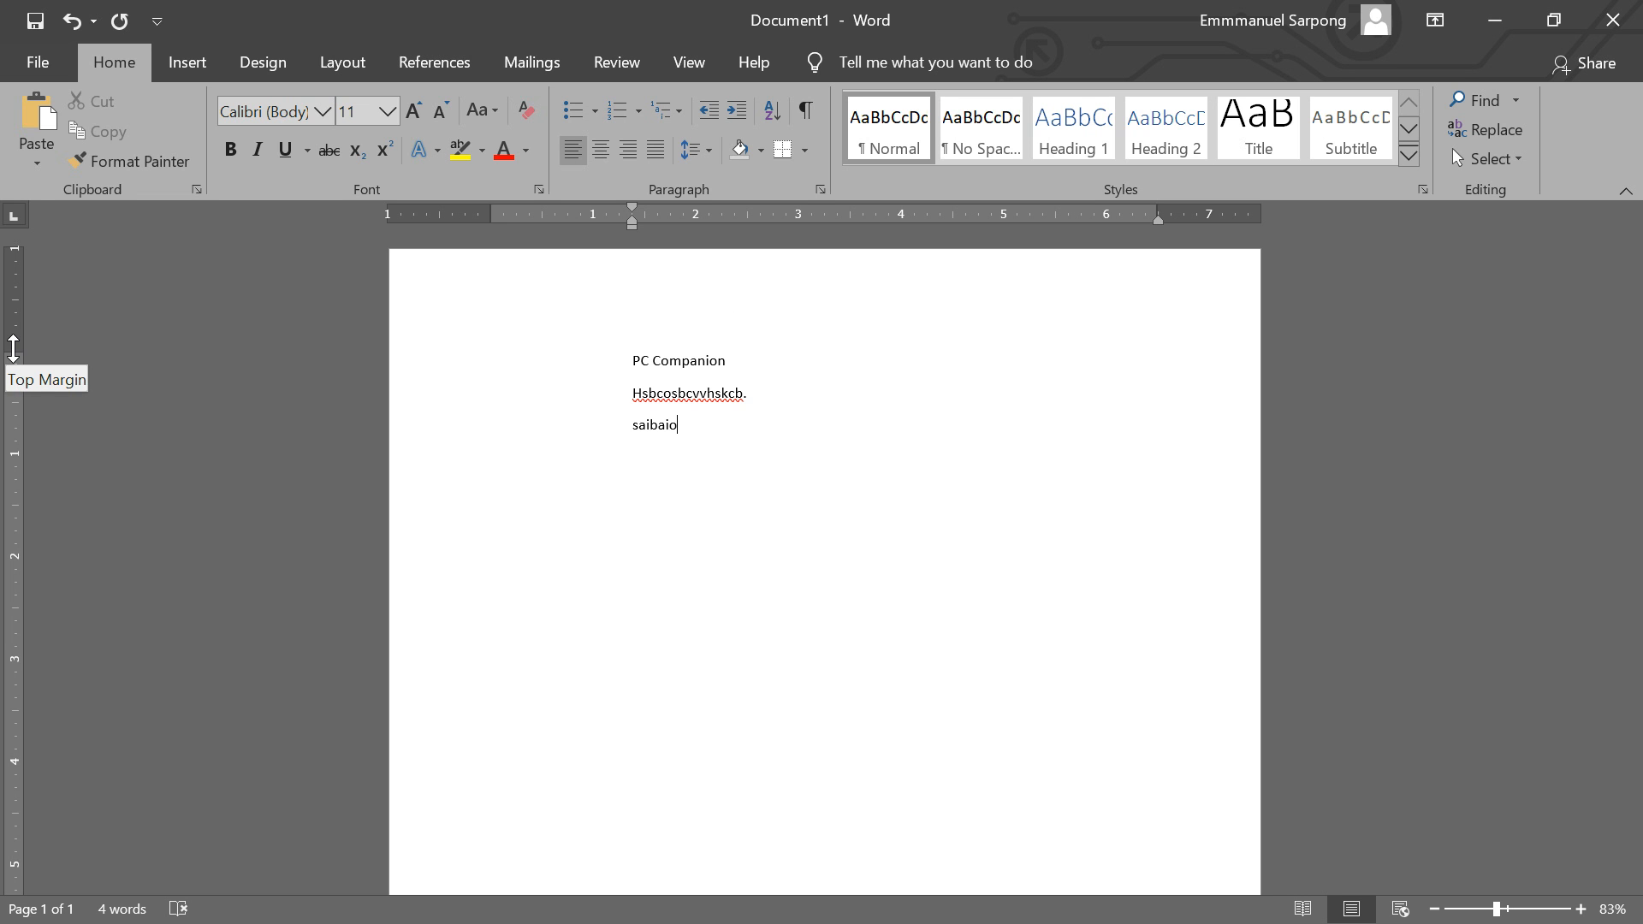
Step: Enlarge the page's top margin to about 2.8 inches and extend the last line to "saibaioibcsaibcn"
drag(13, 347, 8, 534)
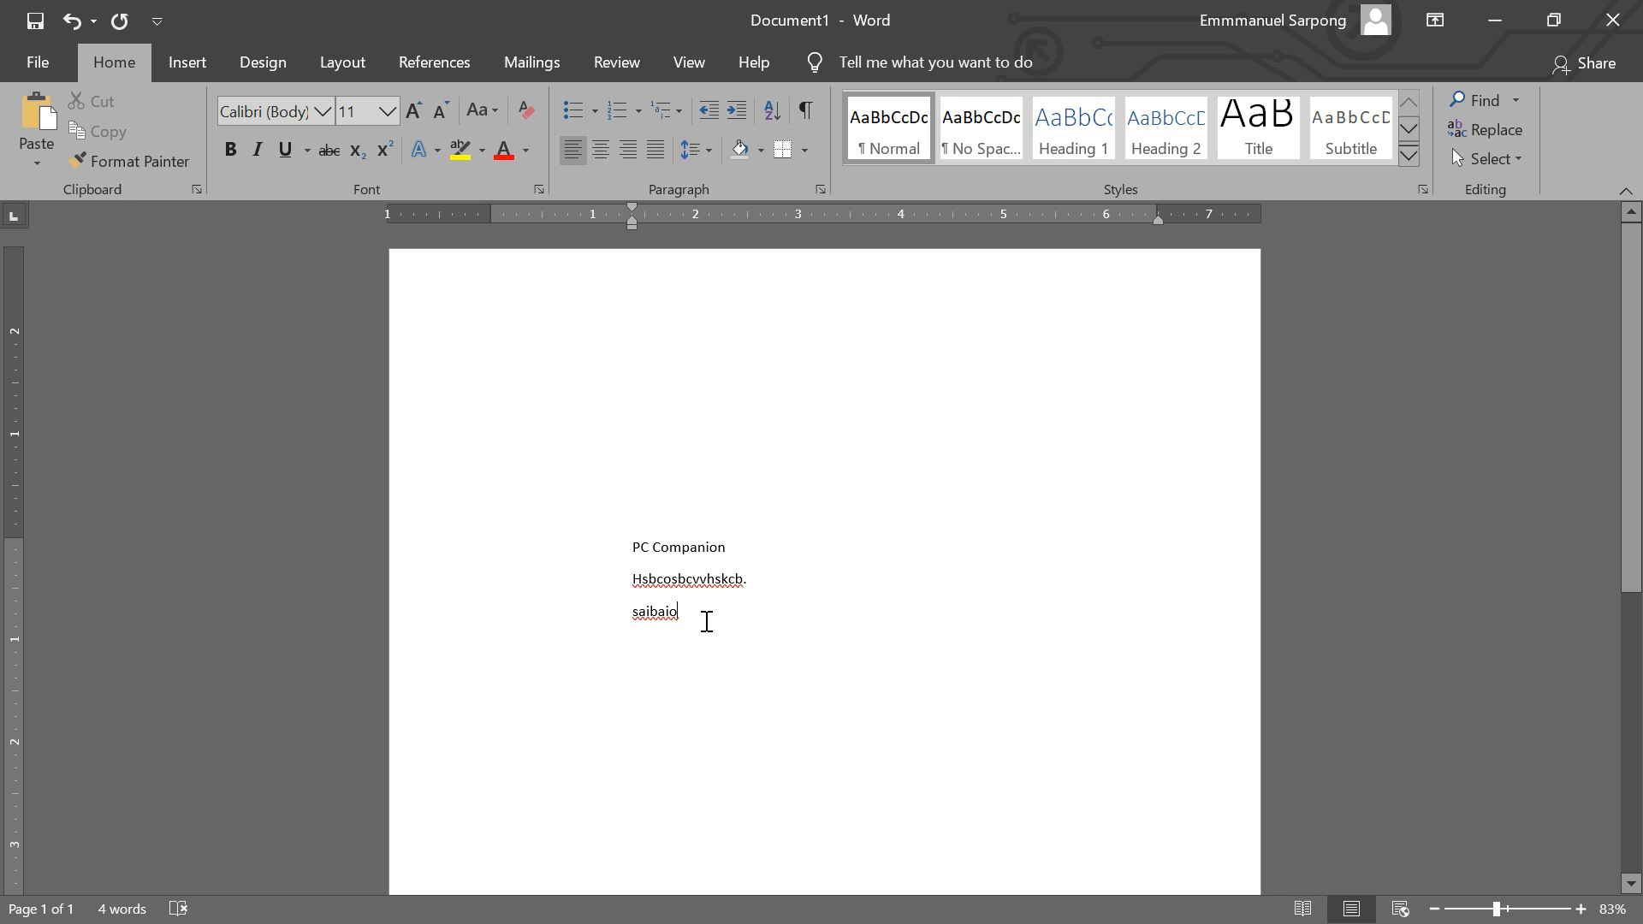
text(ibcsaibcn)
Step: Try out the scroll bar in the Word document and show the presentation slide about the title bar and command groups
key(alt+Tab)
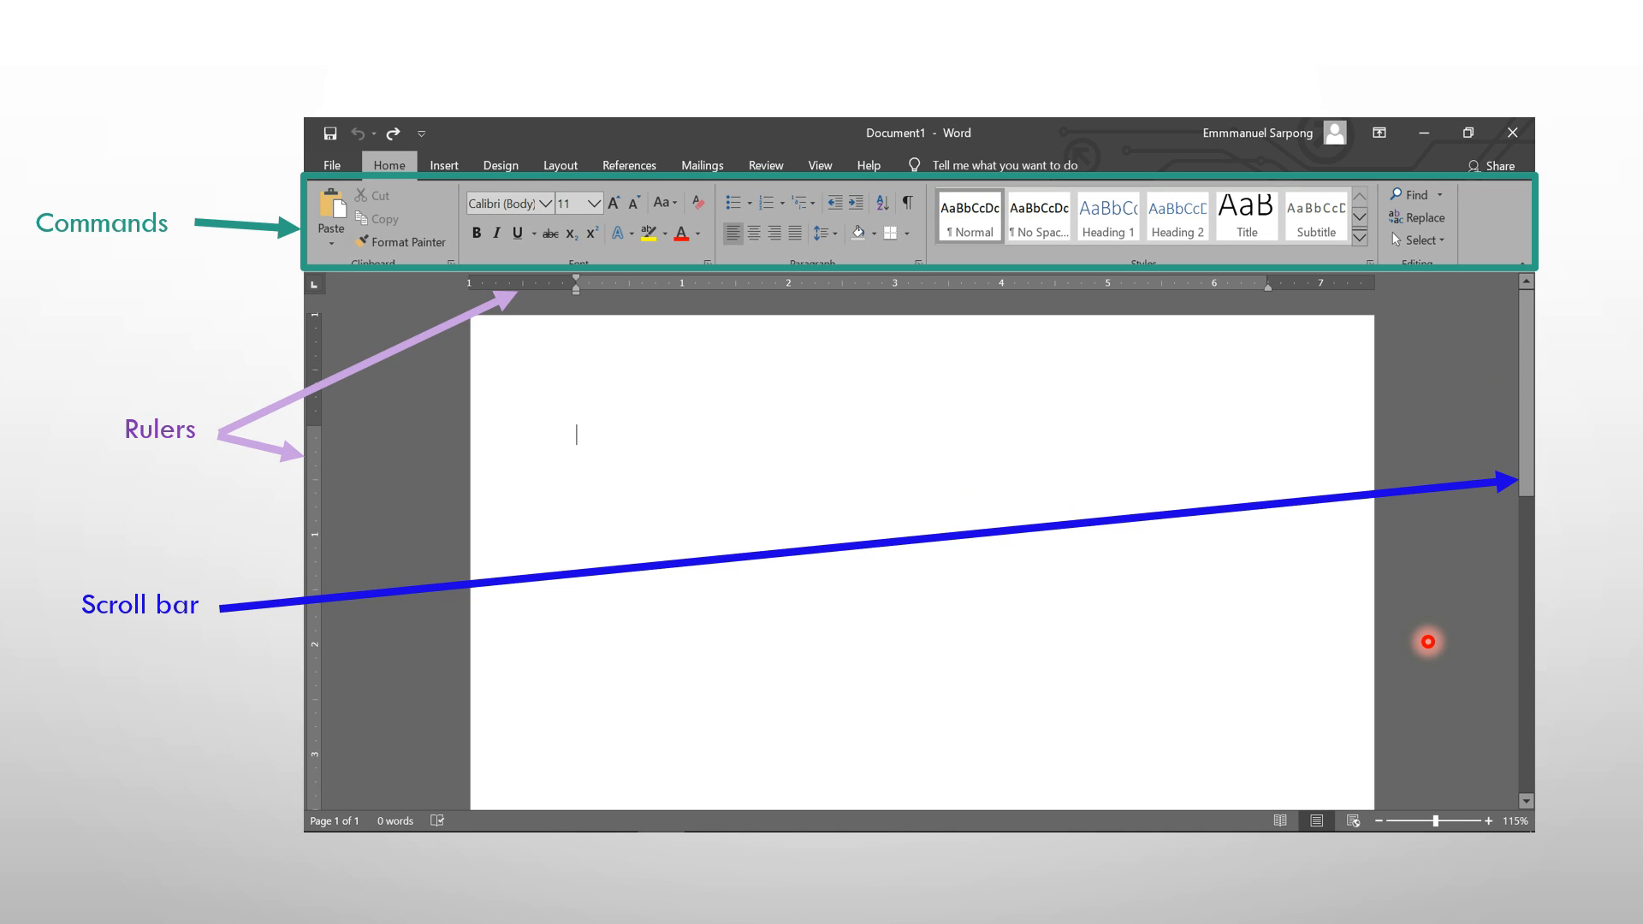
key(alt+Tab)
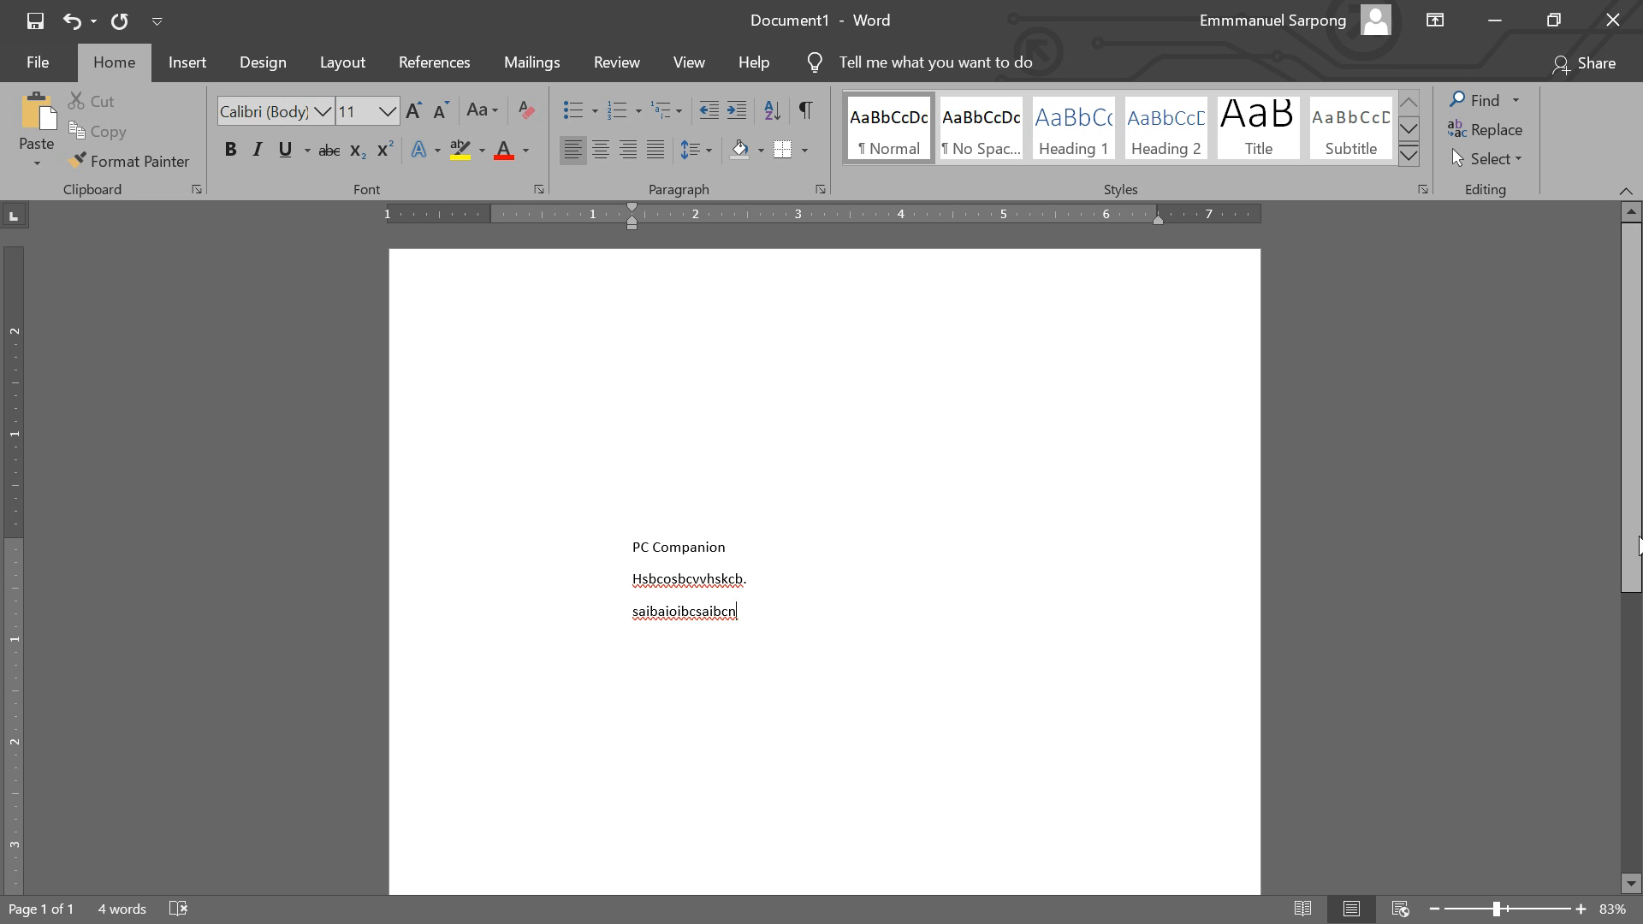
drag(1633, 552, 1632, 411)
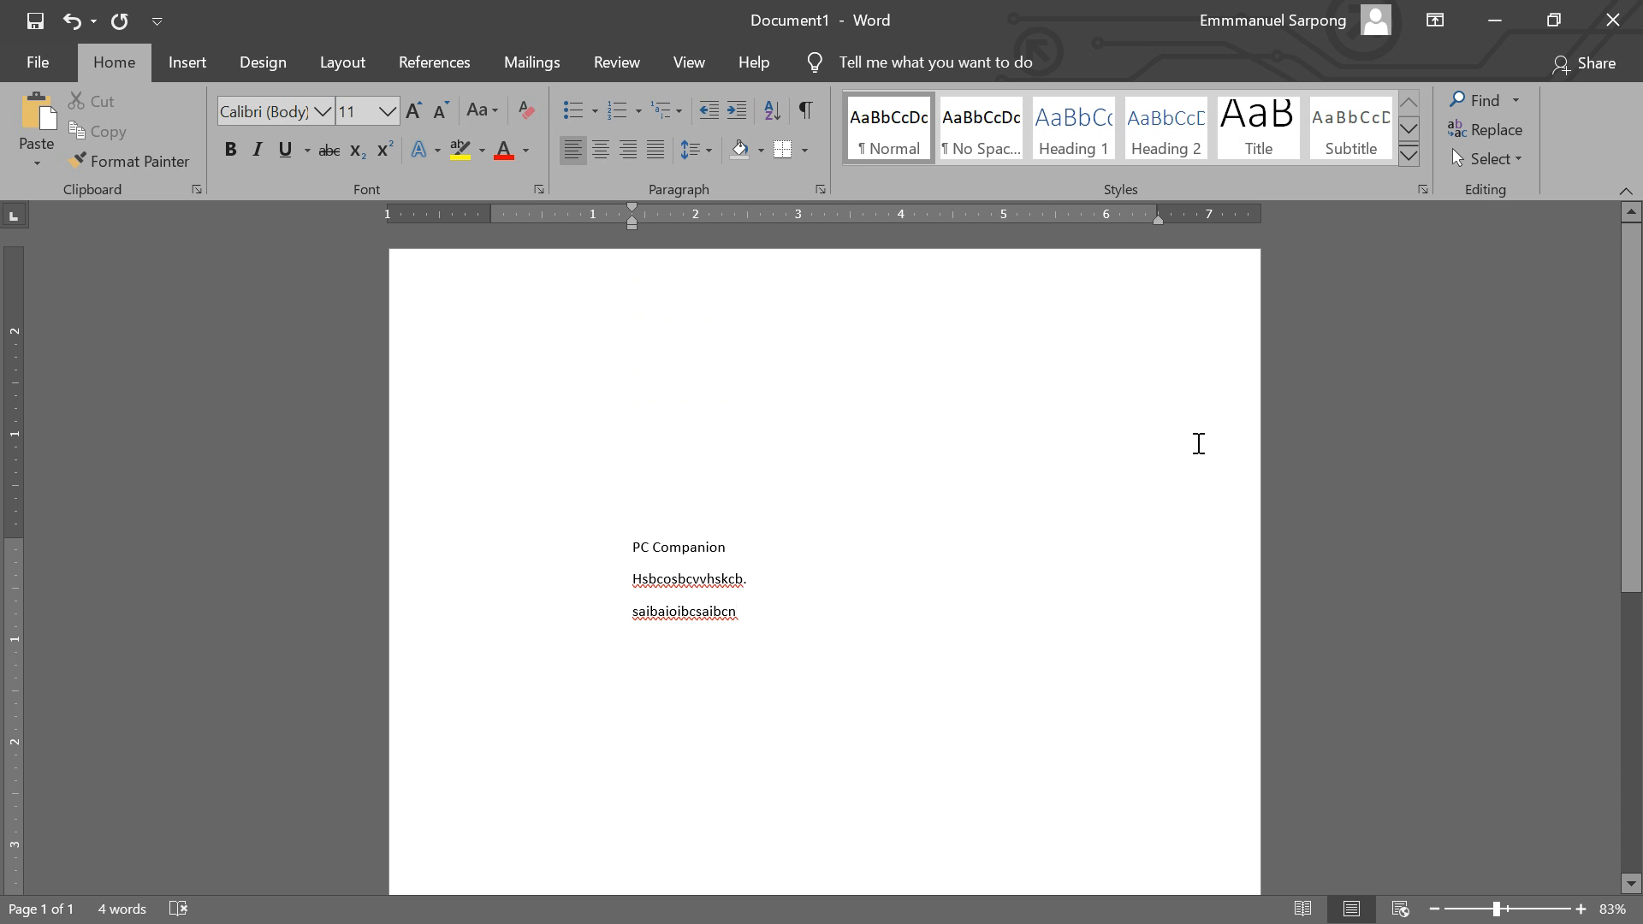
key(alt+Tab)
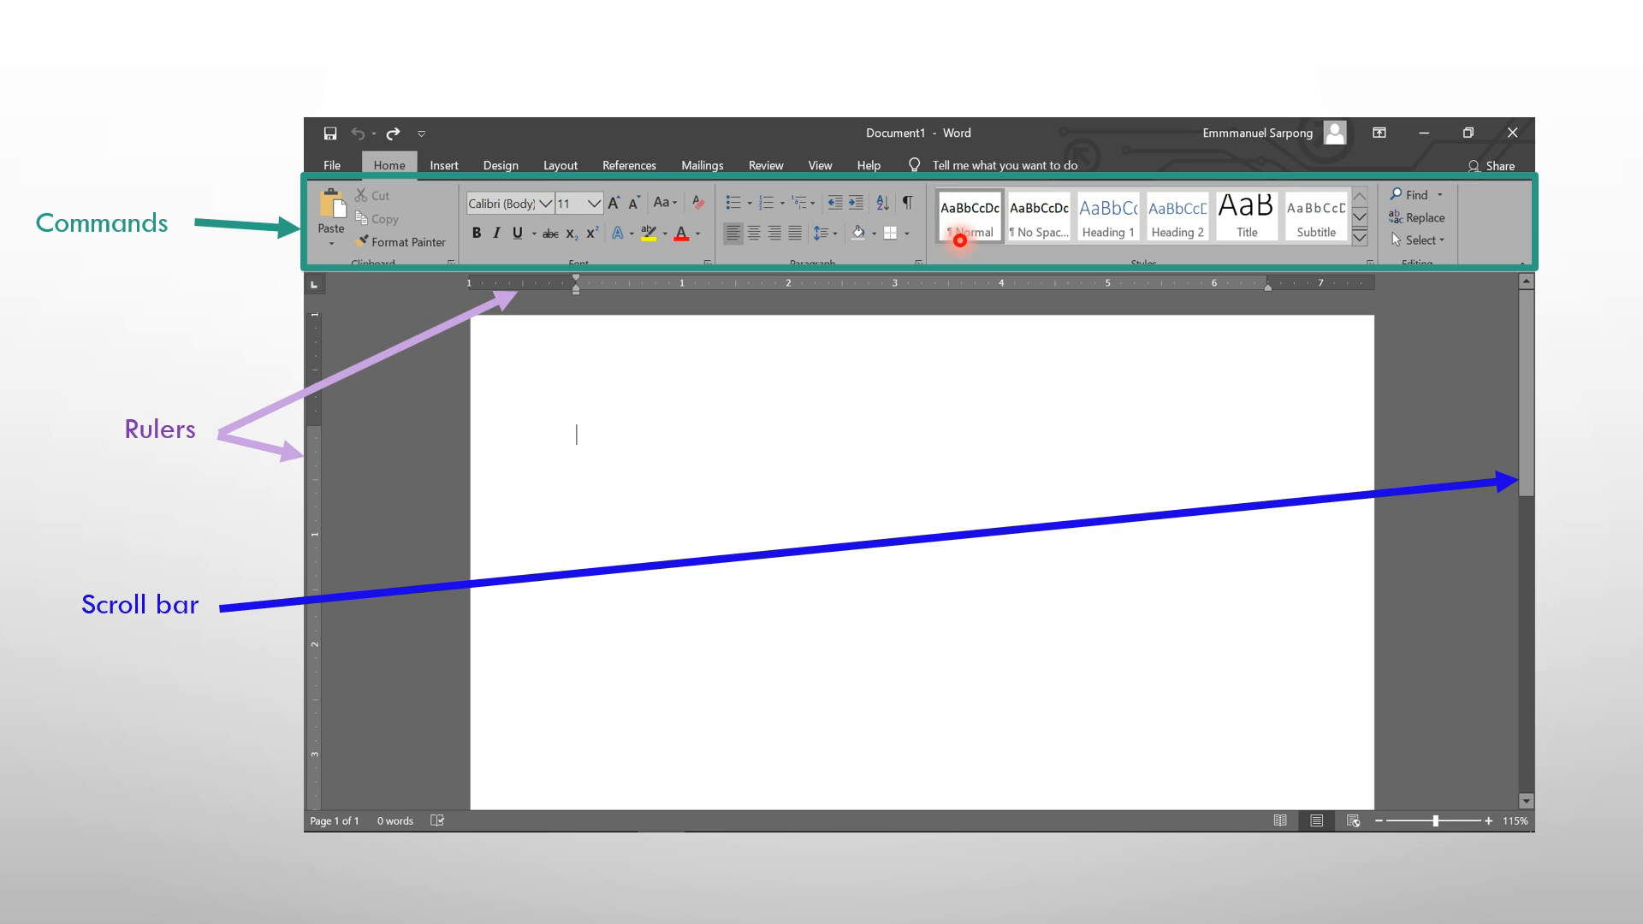
key(Right)
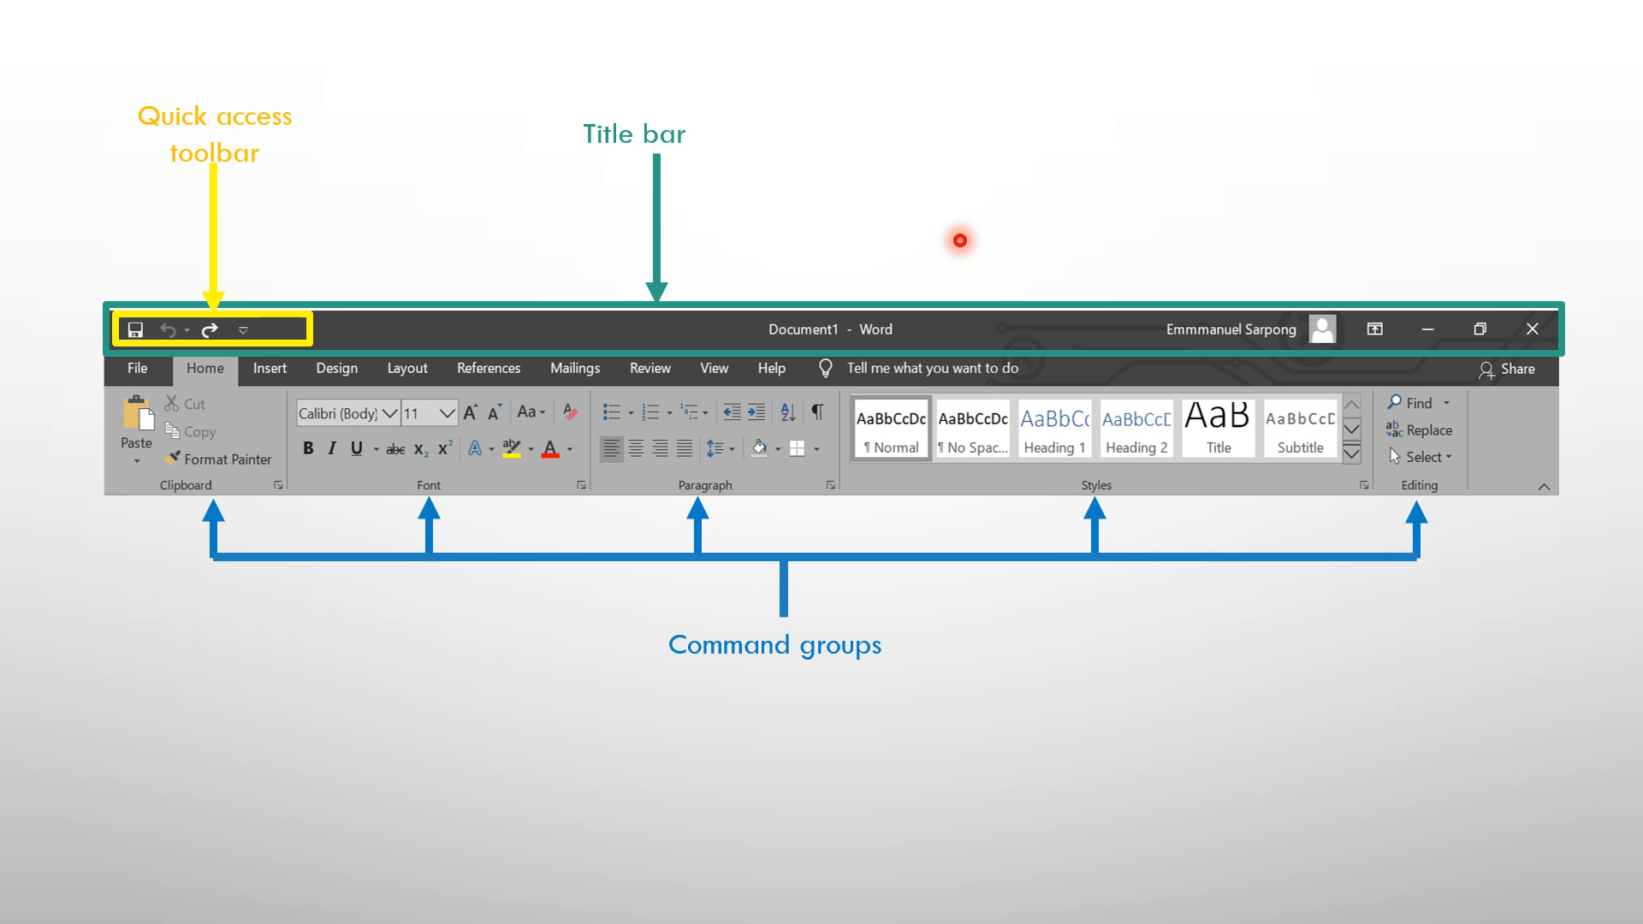
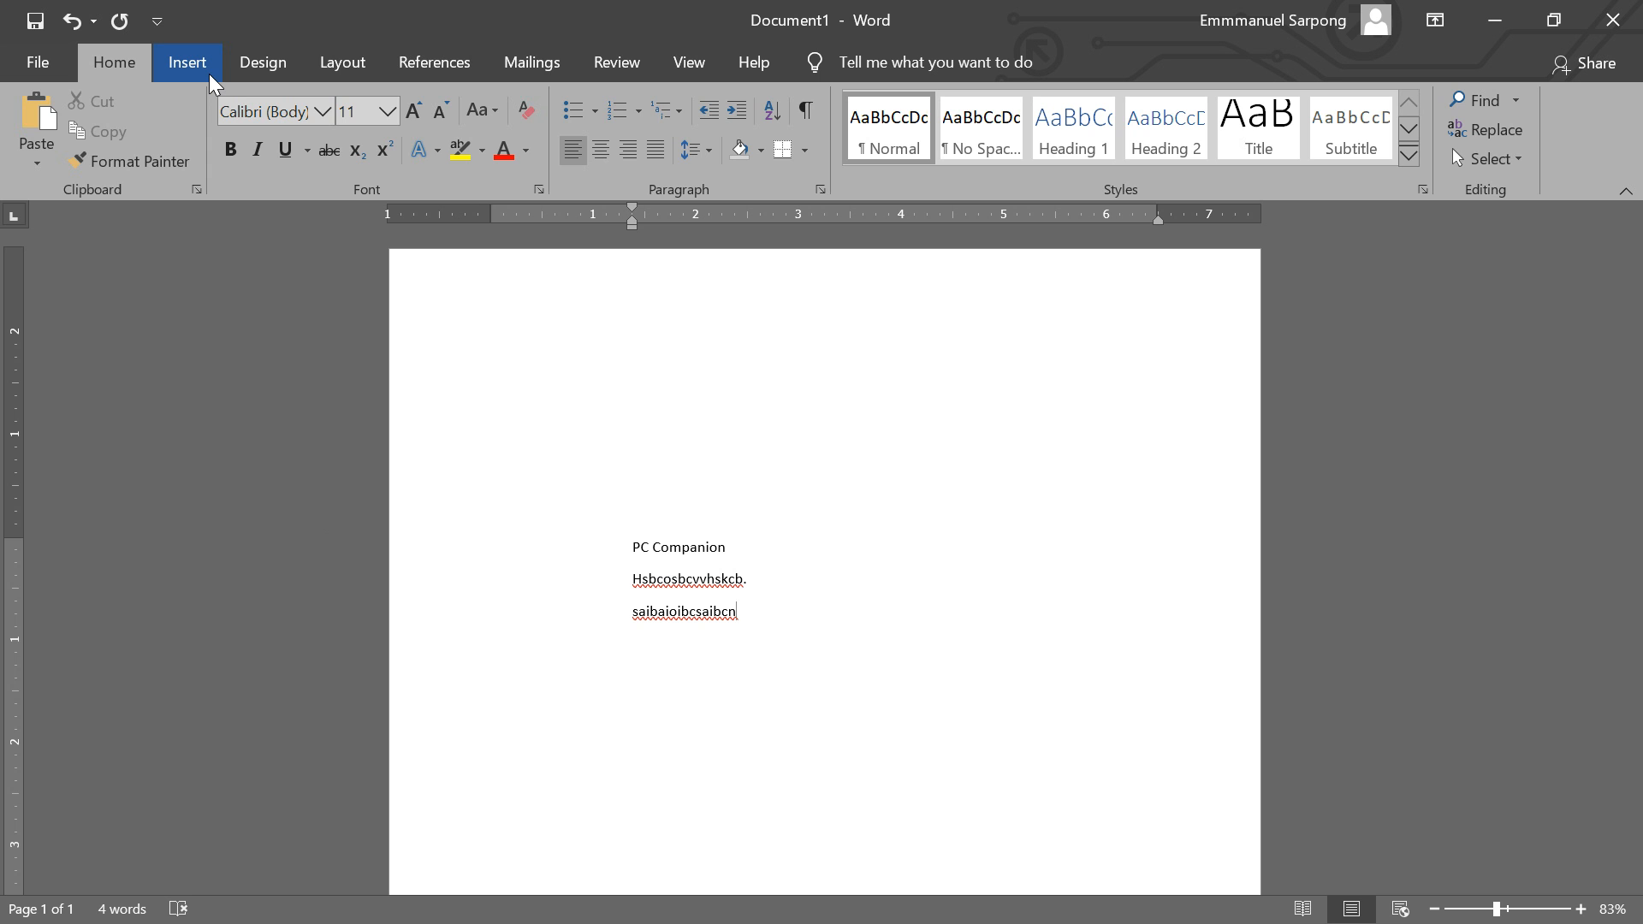
Step: Examine the Insert and Layout command groups in Word, then switch back to the presentation
click(209, 73)
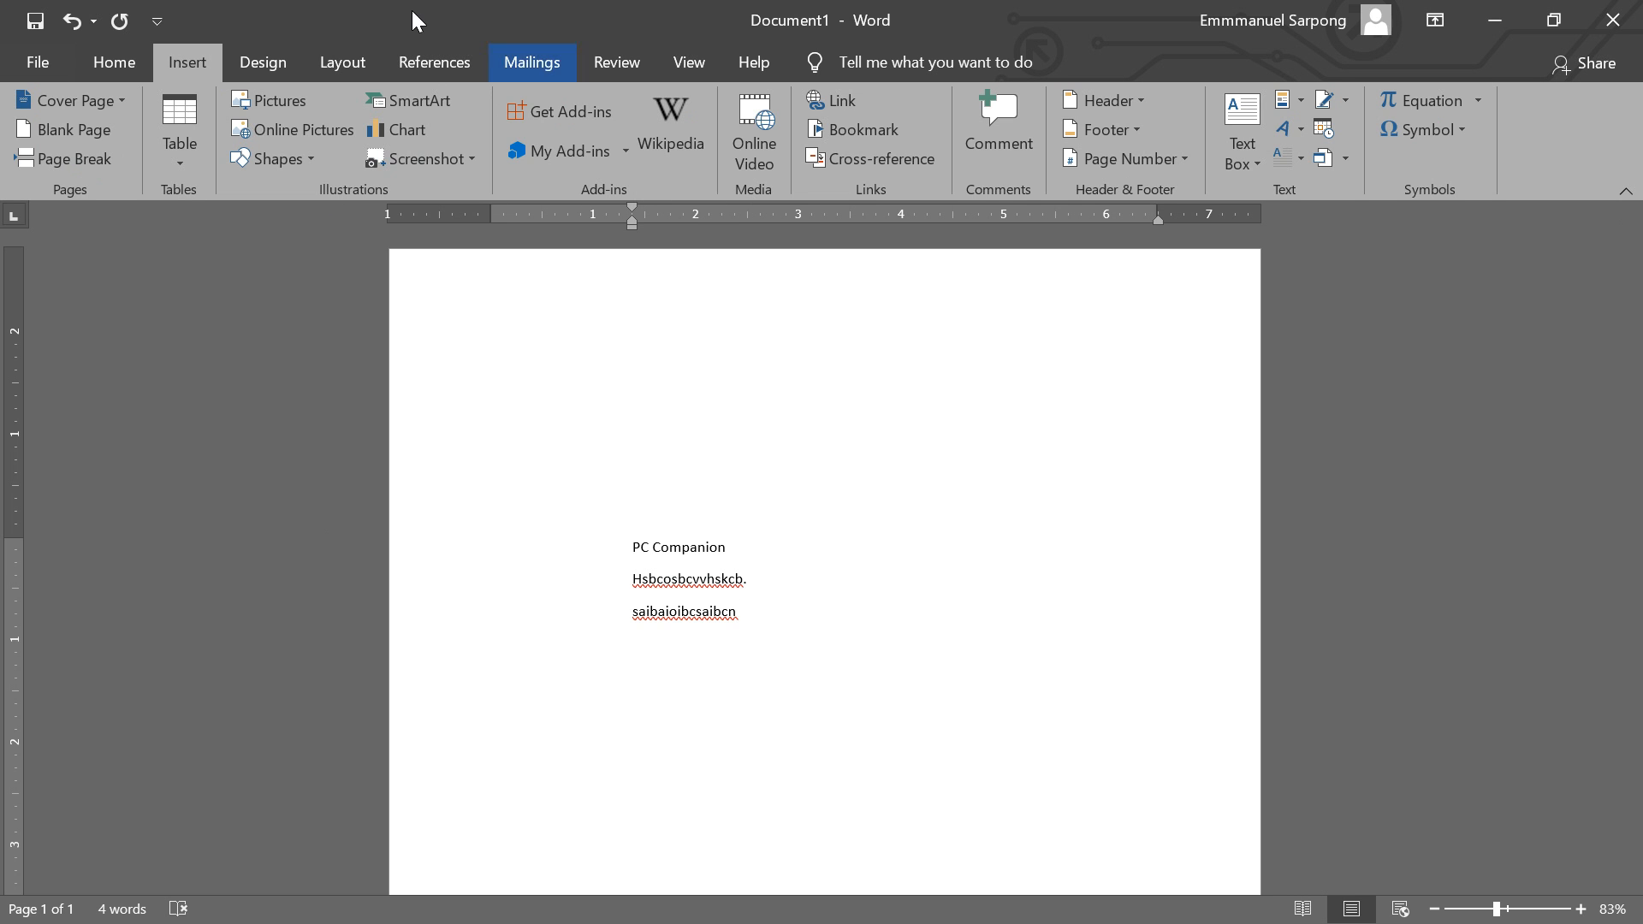
click(359, 55)
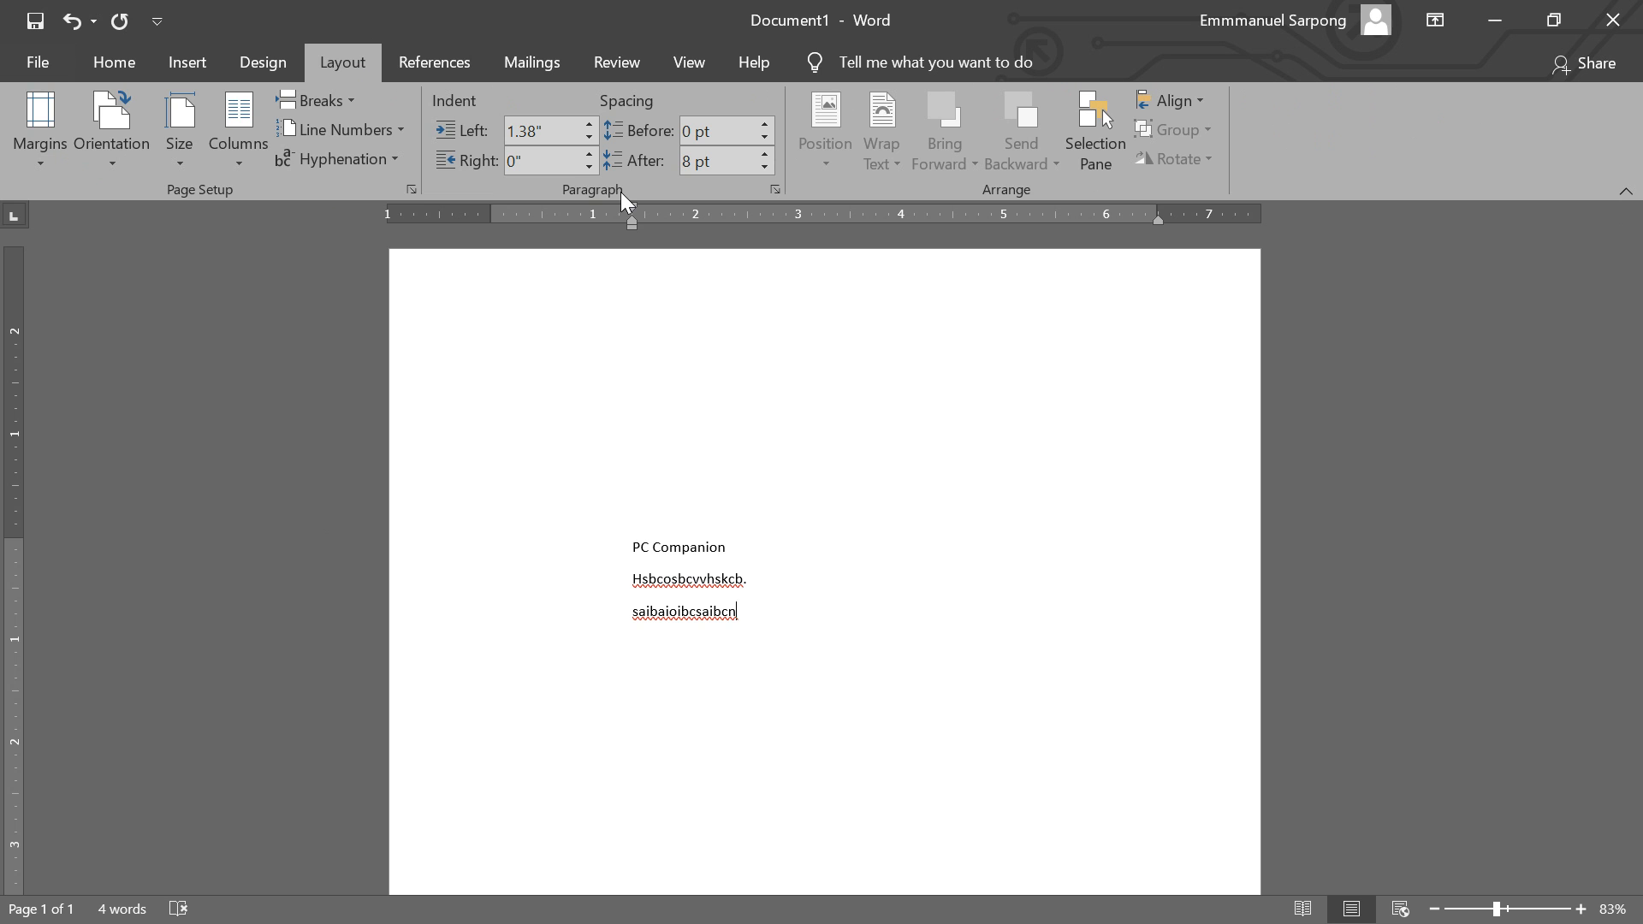
key(alt+Tab)
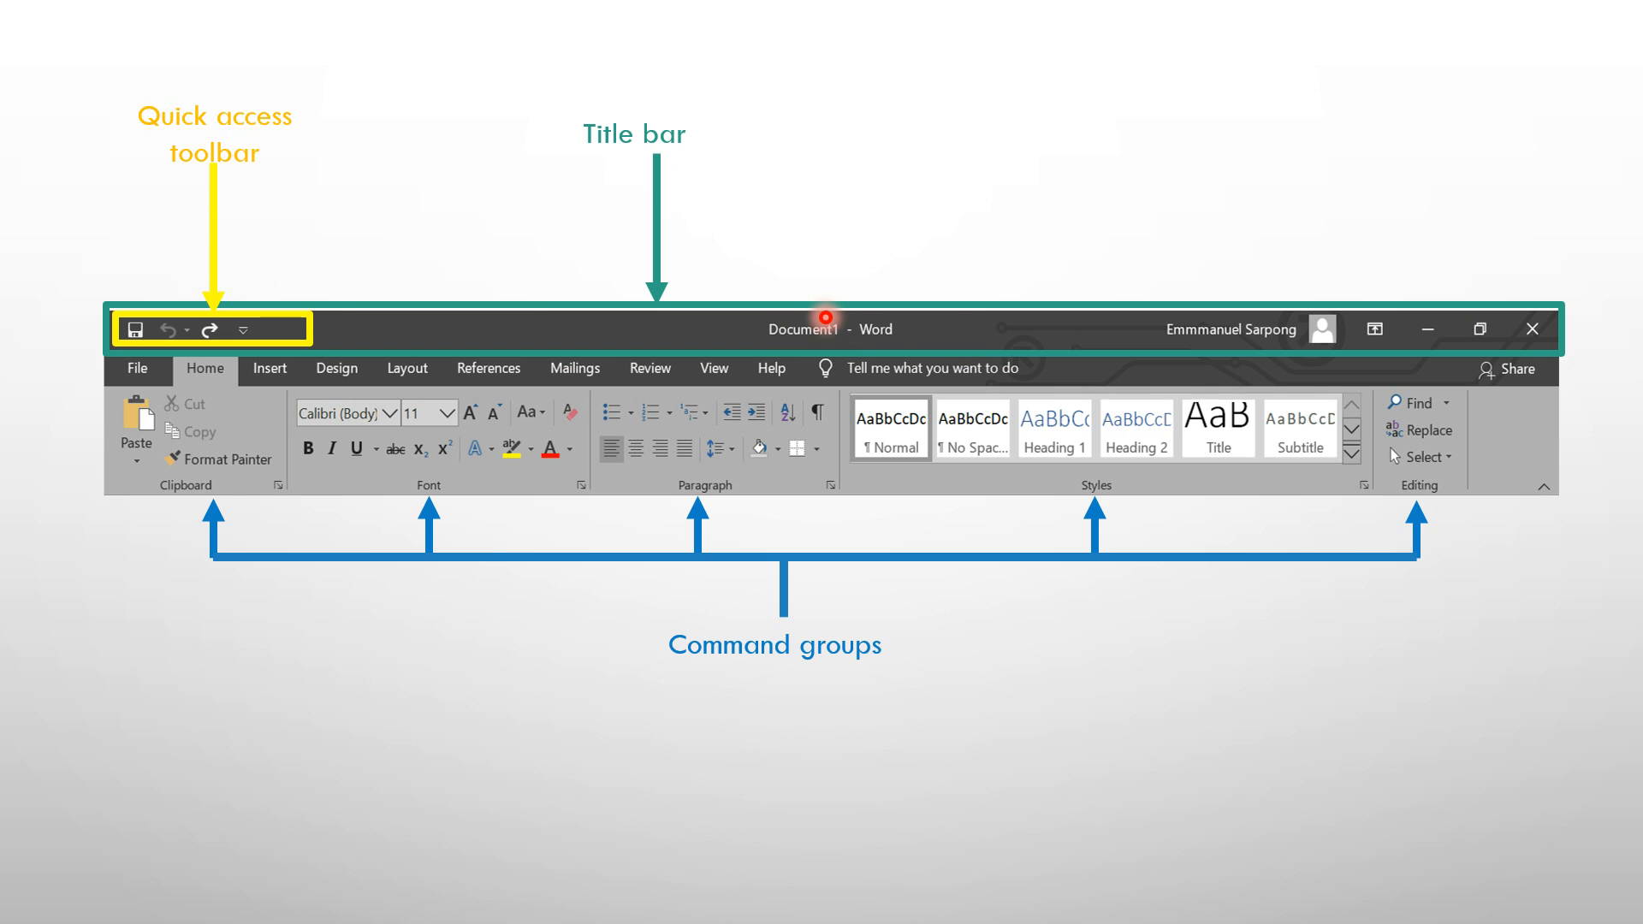
Step: Switch to Word and add the Draw Table command to the Quick Access Toolbar
key(alt+Tab)
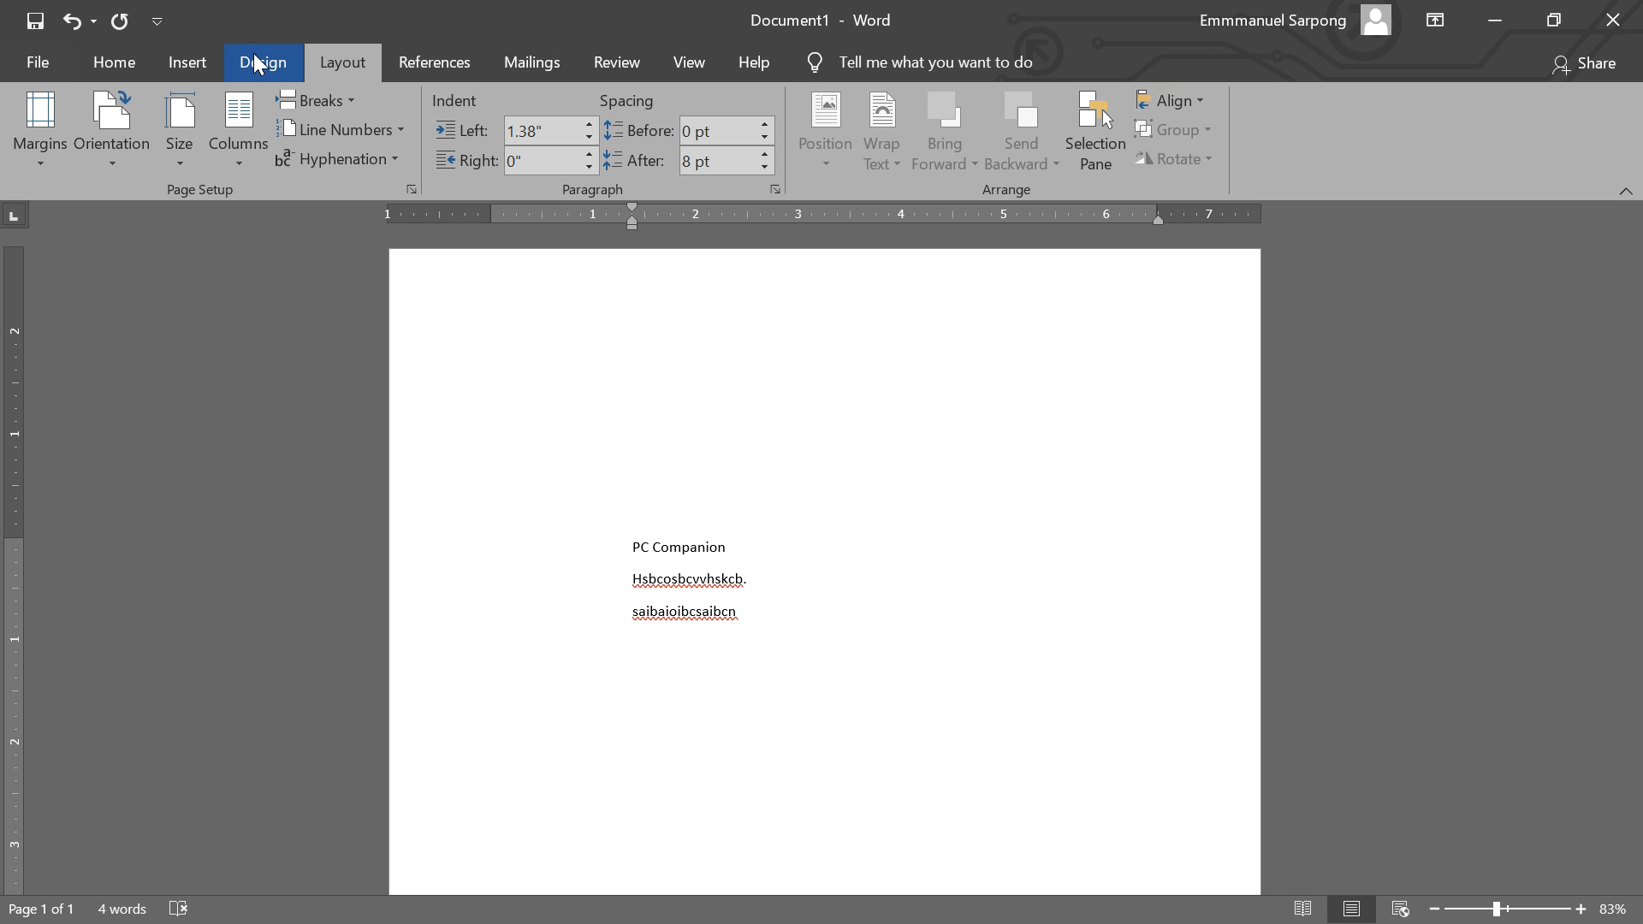
click(154, 23)
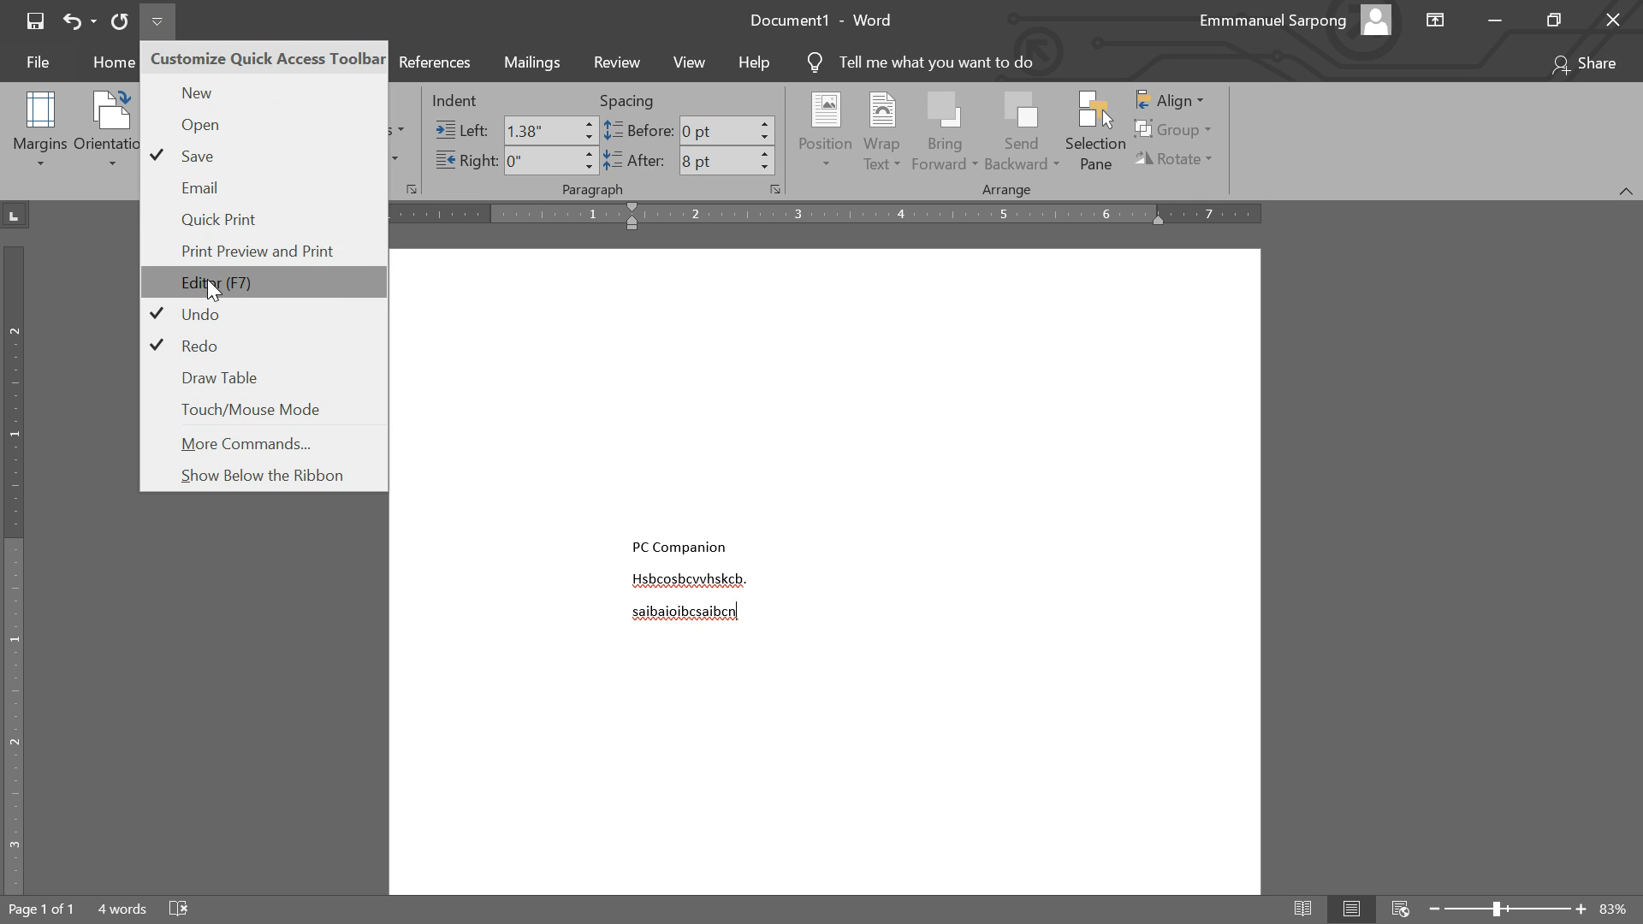
click(246, 377)
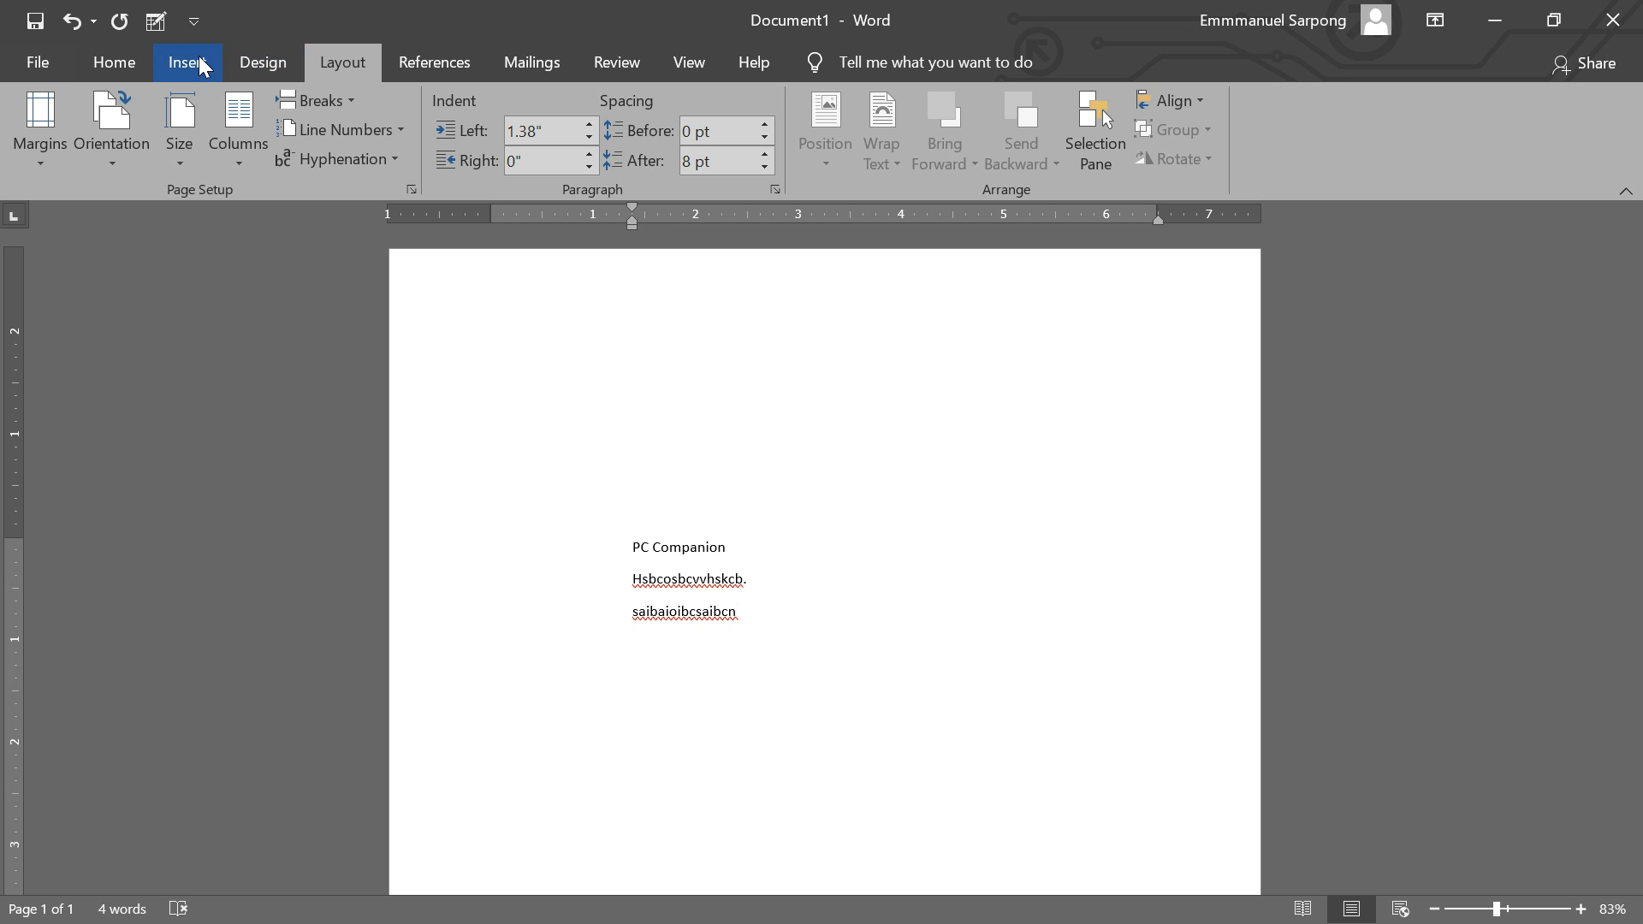
Step: View the table insertion options to locate the regular Draw Table command, and close them without choosing anything
click(203, 69)
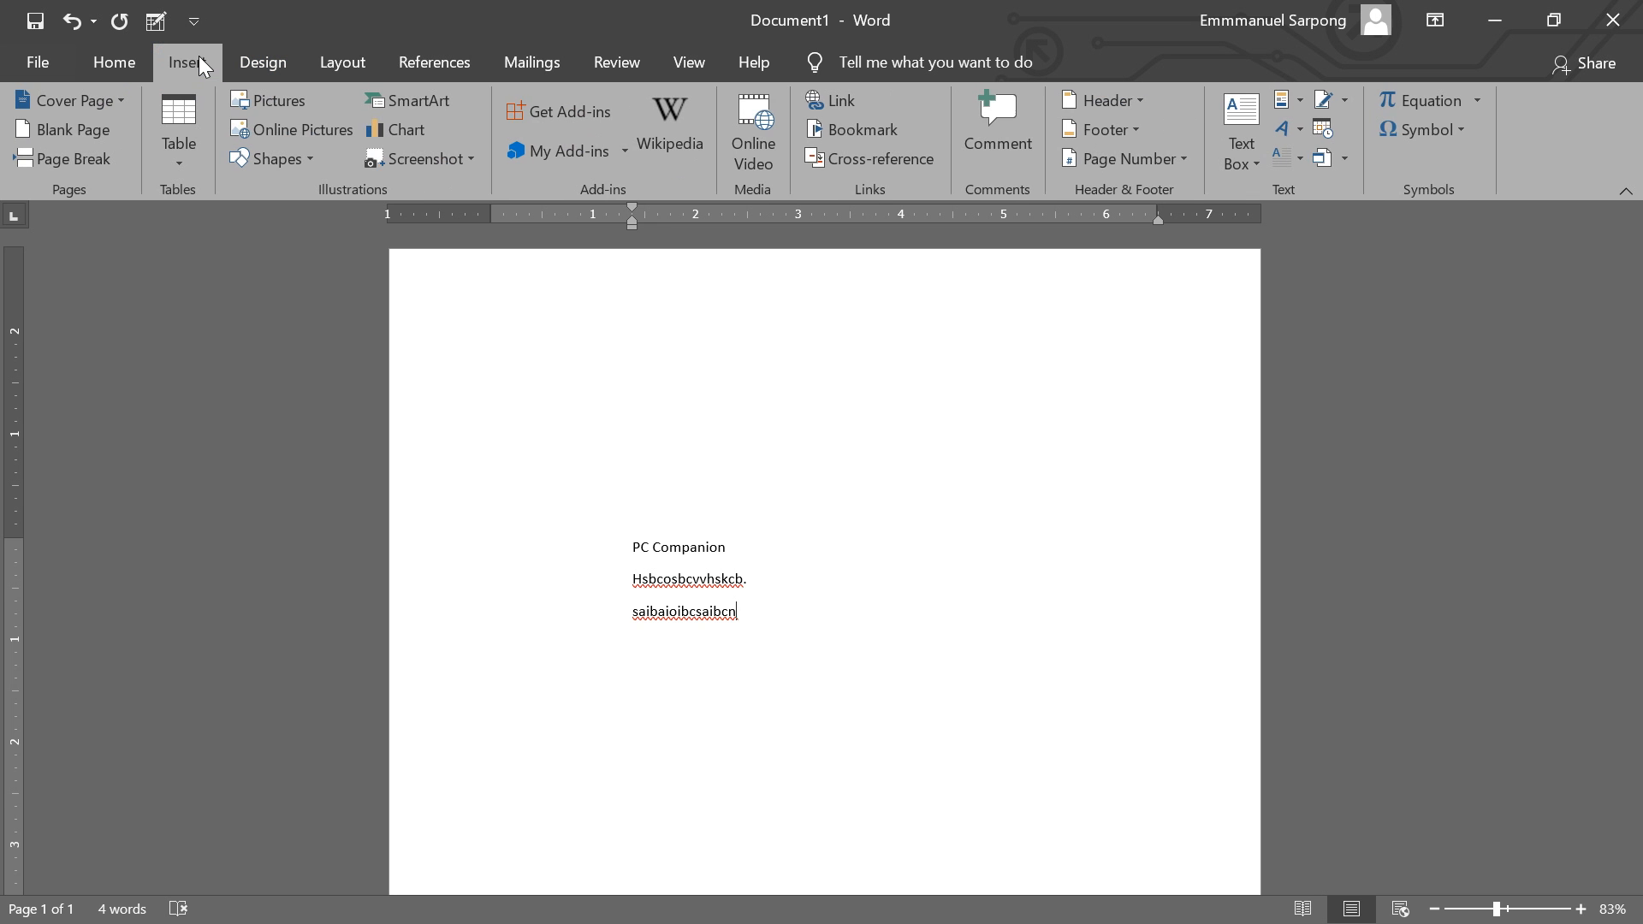
click(182, 143)
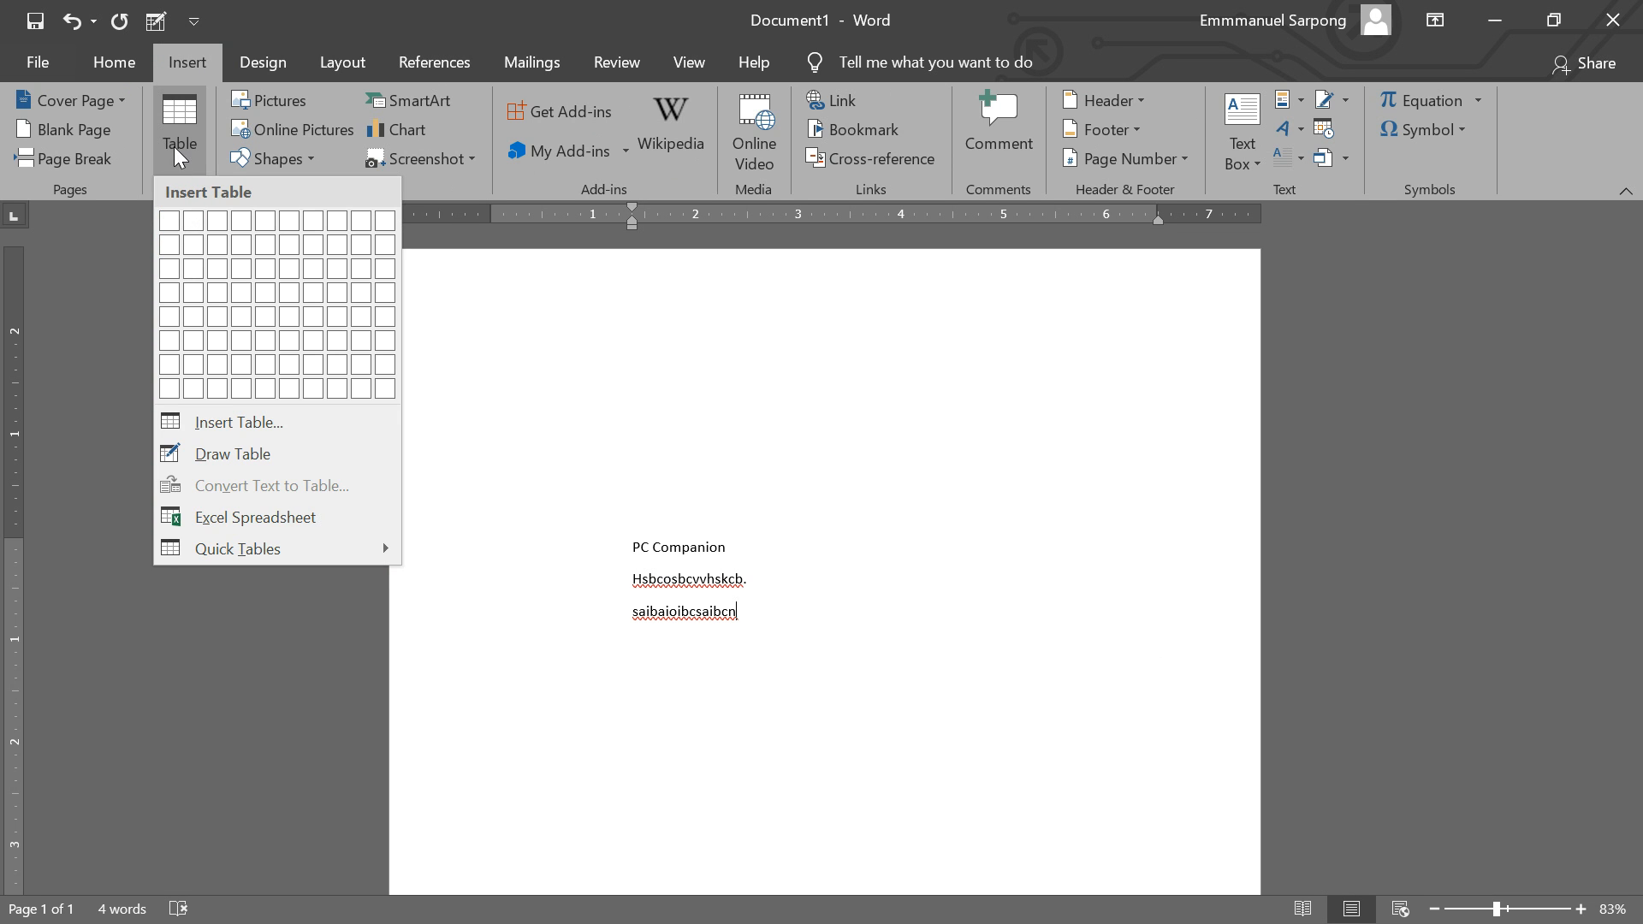
click(219, 10)
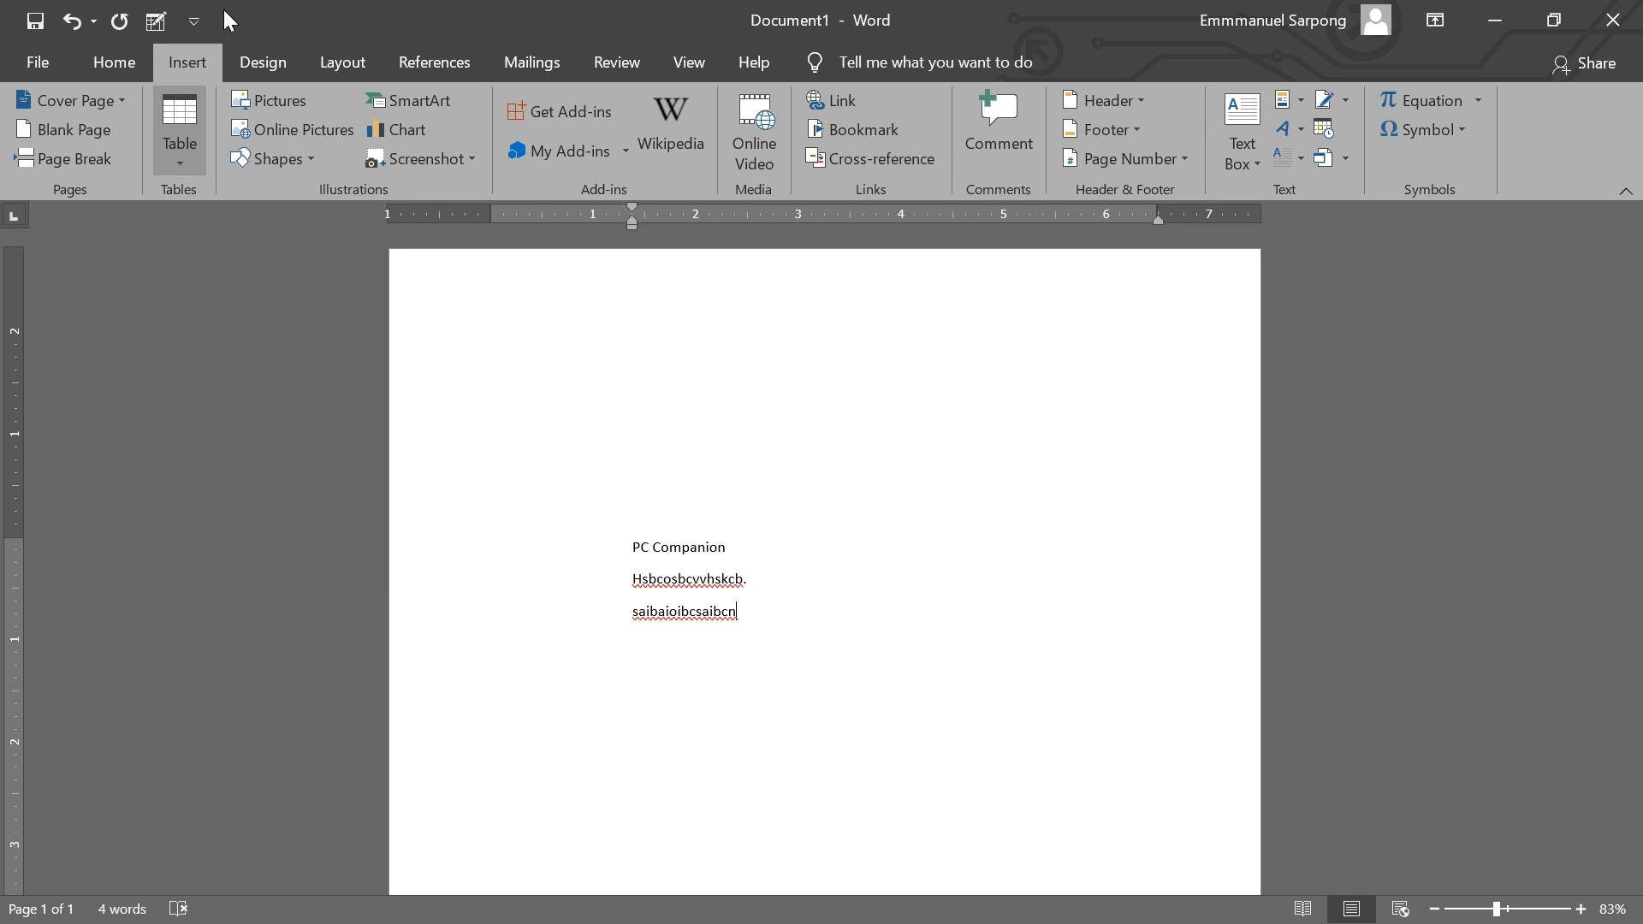
Step: Draw a table about 4.86" by 1.35" above the text with Draw Table, adding two vertical dividers near its left edge and one horizontal divider
click(115, 63)
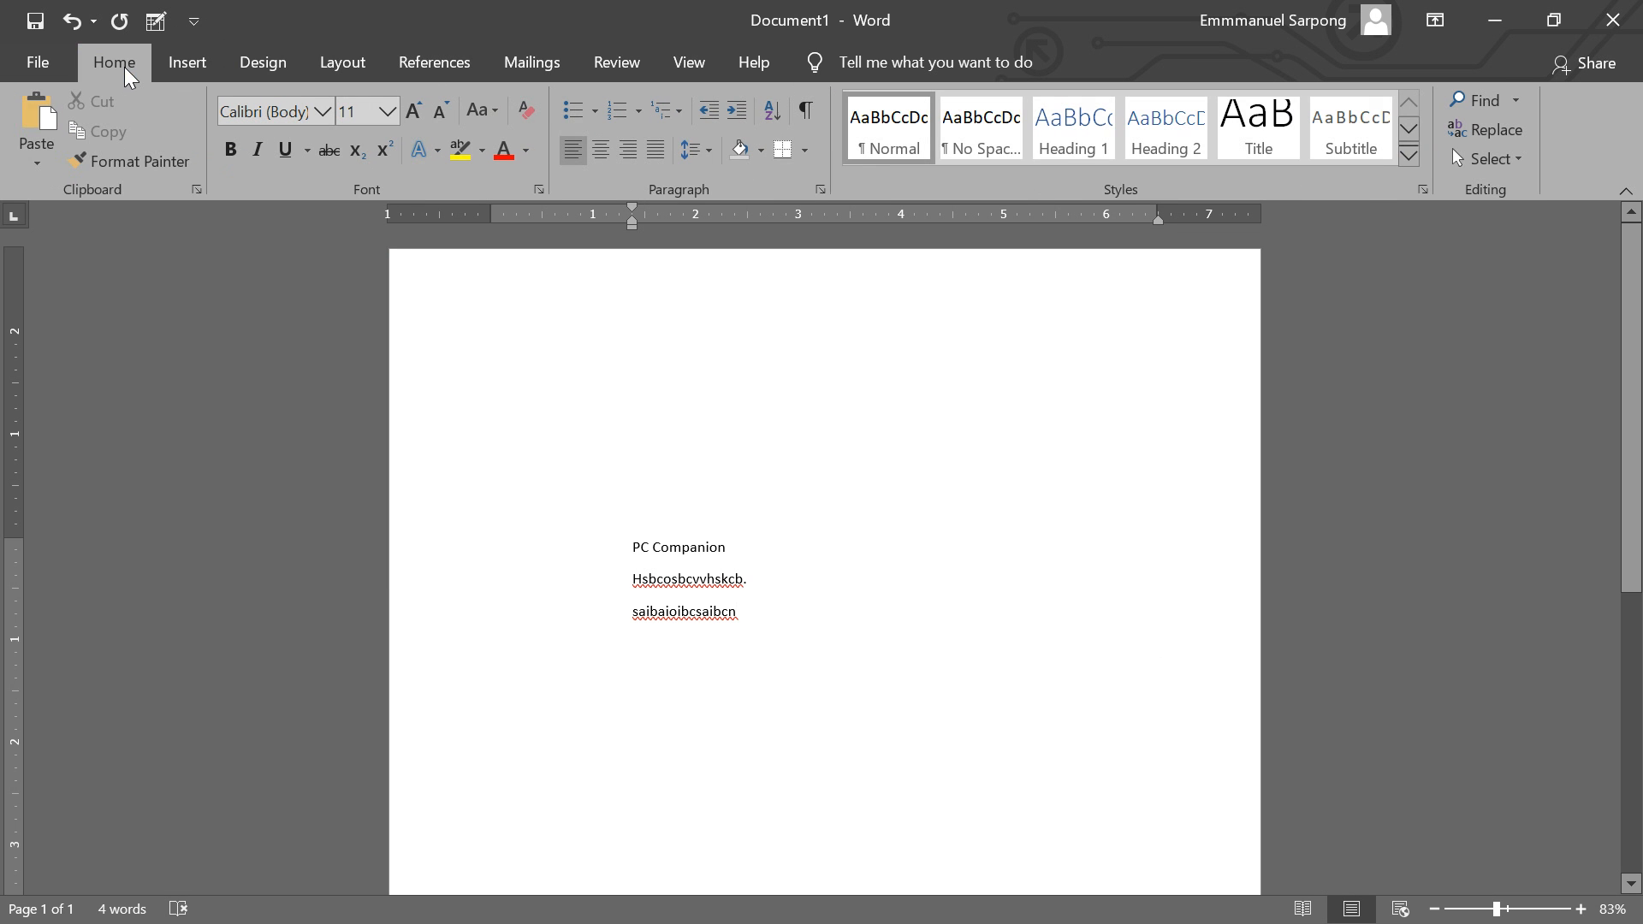
click(157, 23)
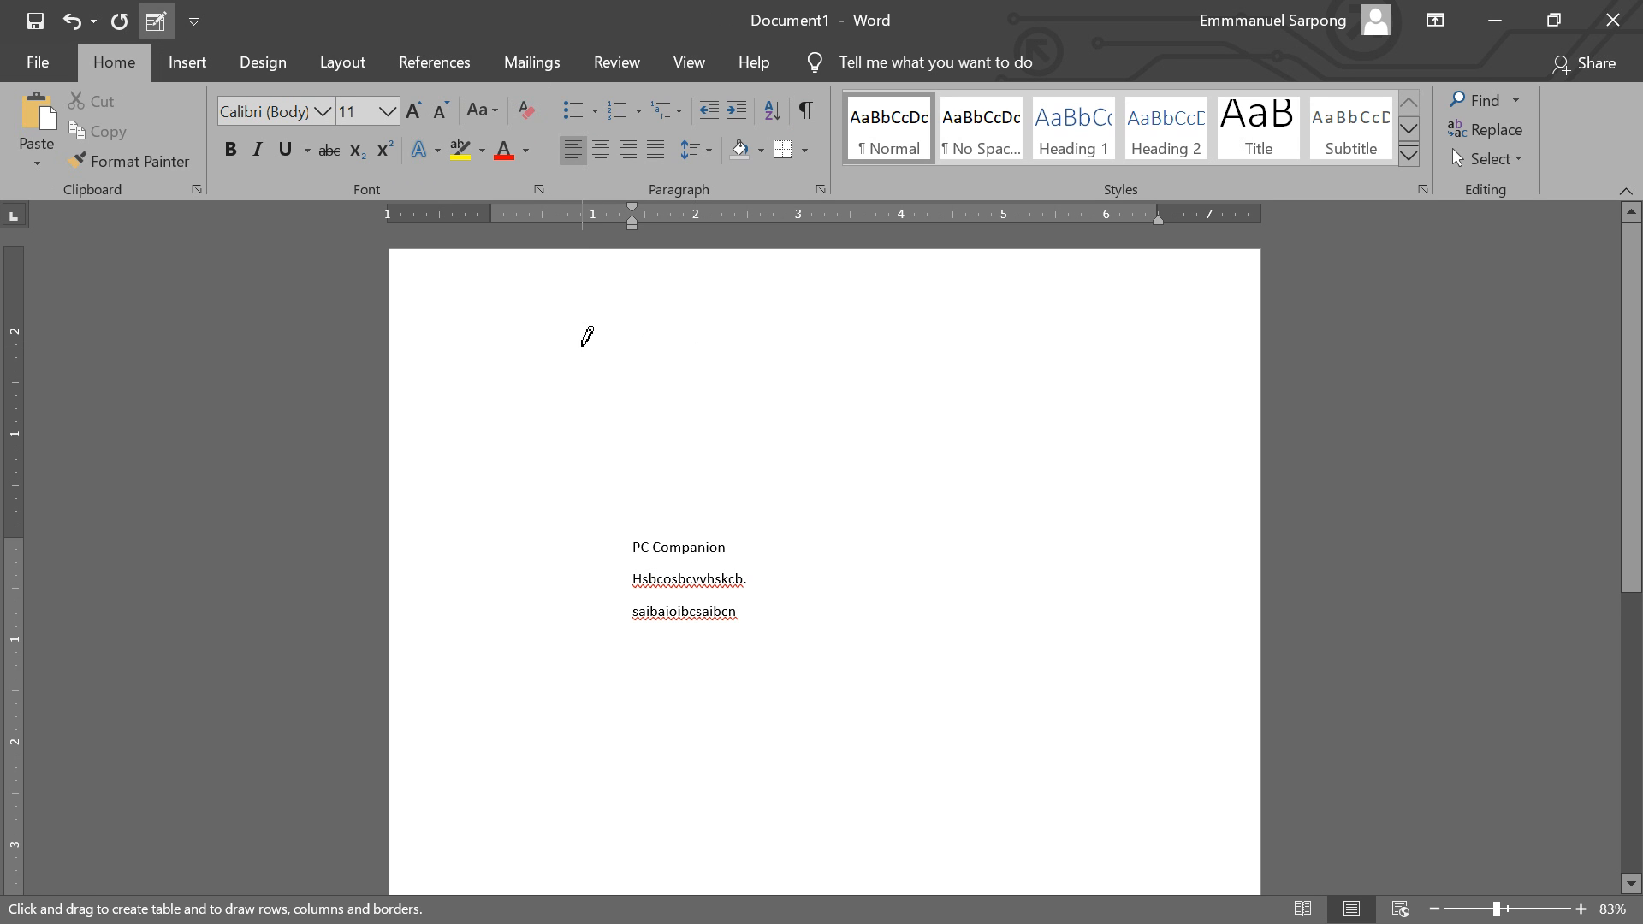
mouse_move(581, 346)
mouse_down()
mouse_move(717, 433)
mouse_move(1080, 485)
mouse_up()
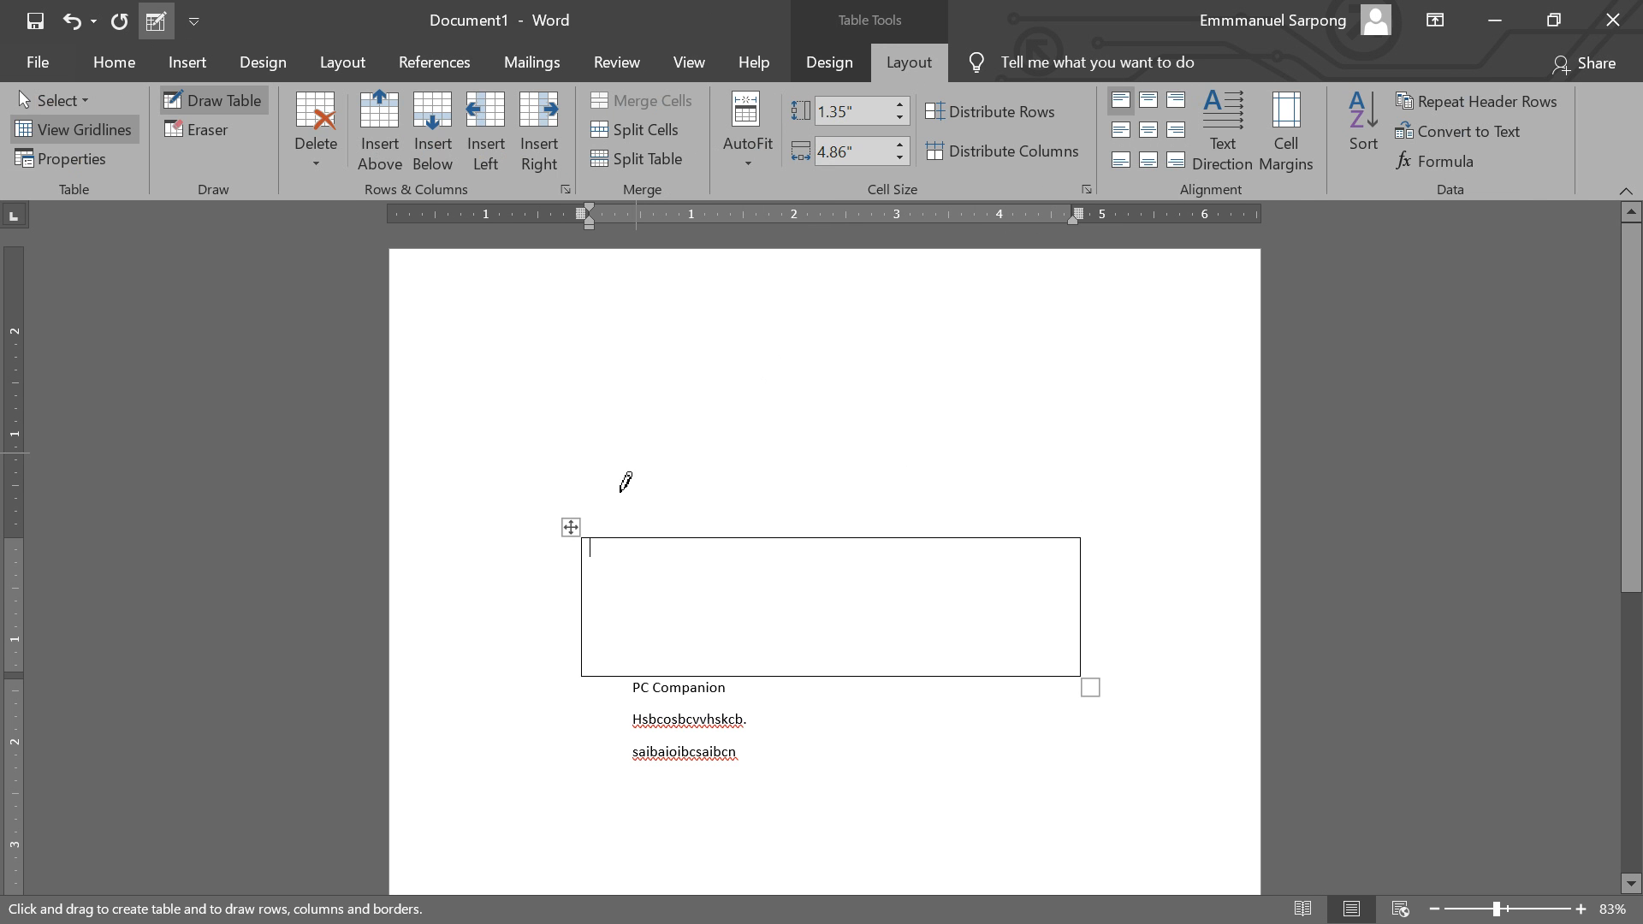
drag(608, 537, 624, 673)
drag(627, 538, 628, 674)
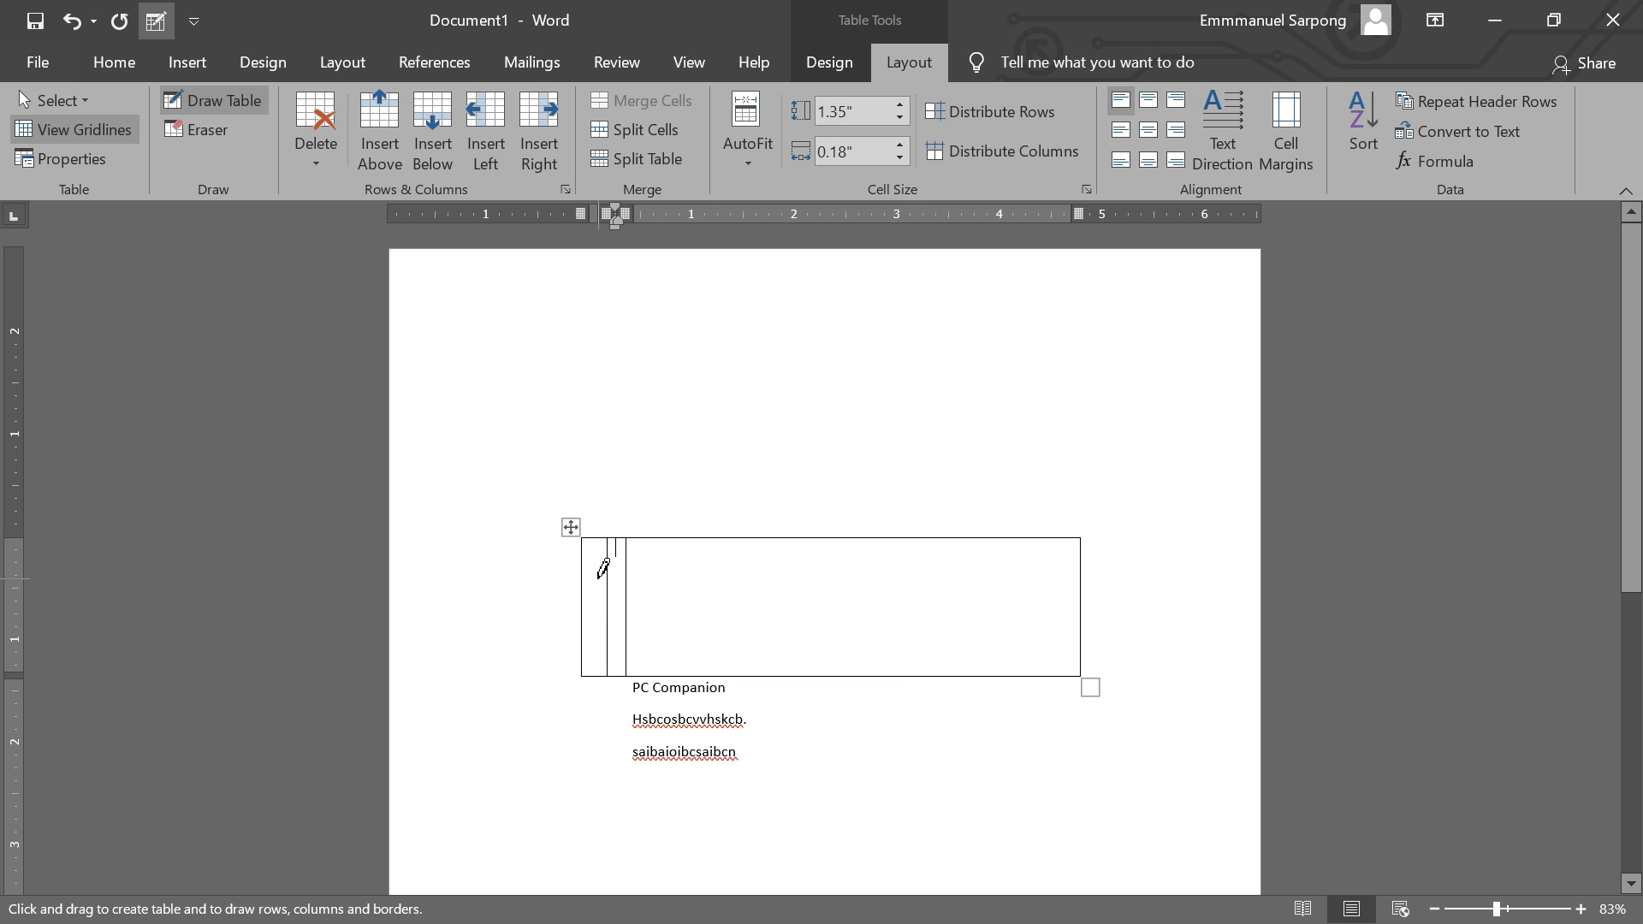
mouse_move(582, 567)
mouse_down()
mouse_move(939, 624)
mouse_move(1080, 567)
mouse_up()
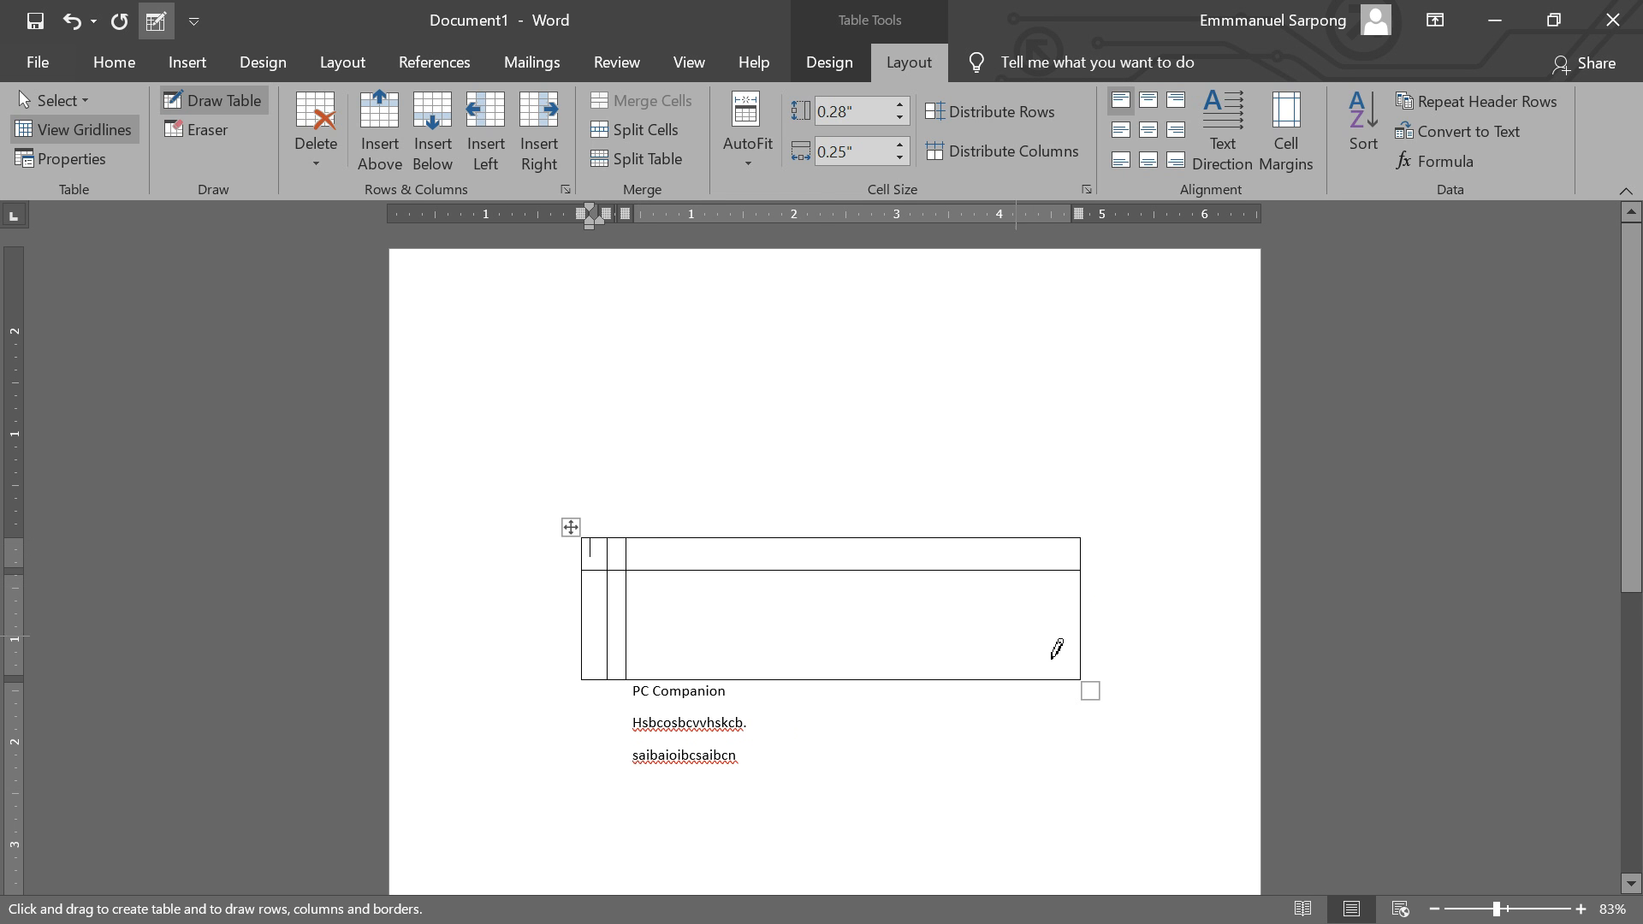
Step: Add the New command to the Quick Access Toolbar
click(193, 20)
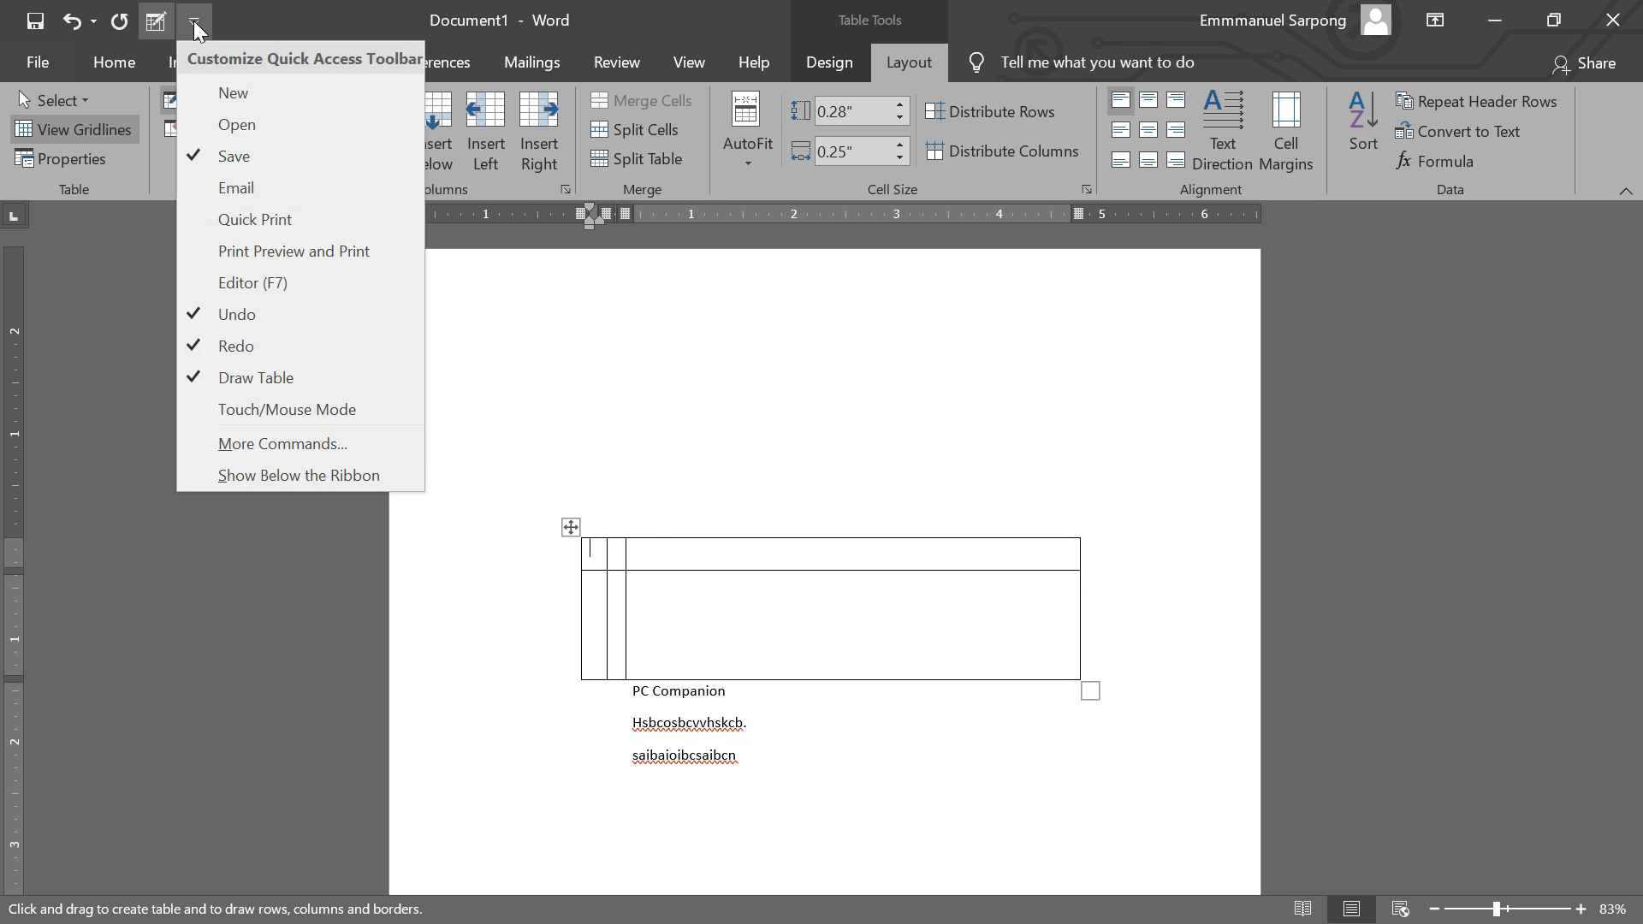
click(252, 96)
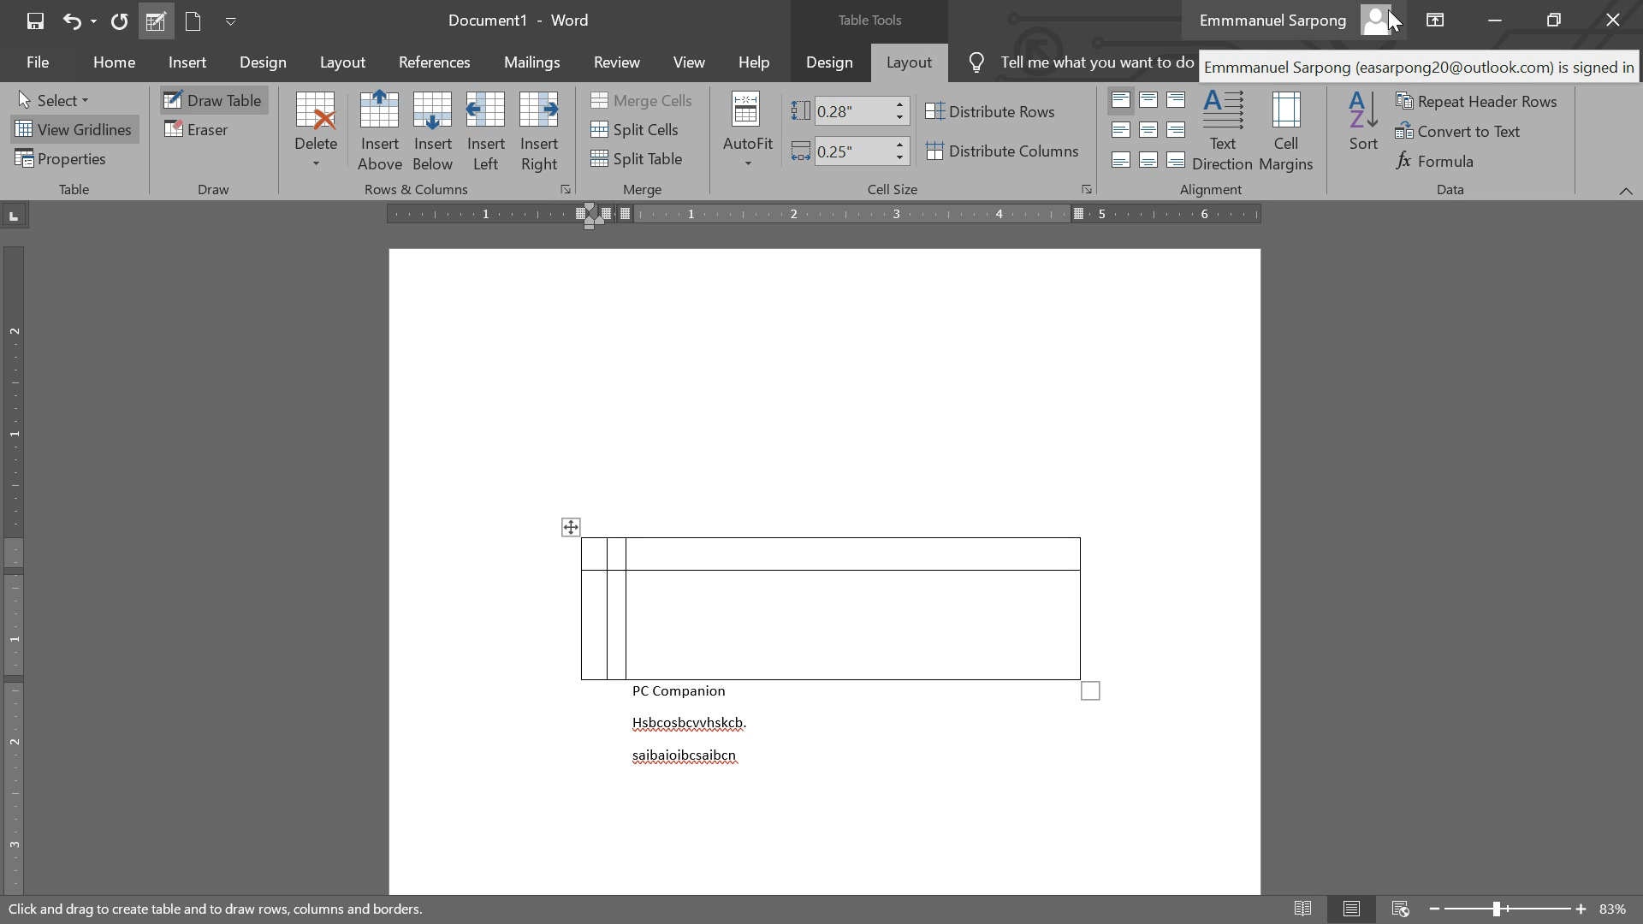
Step: Set the ribbon display to Auto-hide Ribbon, reveal the hidden ribbon temporarily, and hide it again
click(1434, 22)
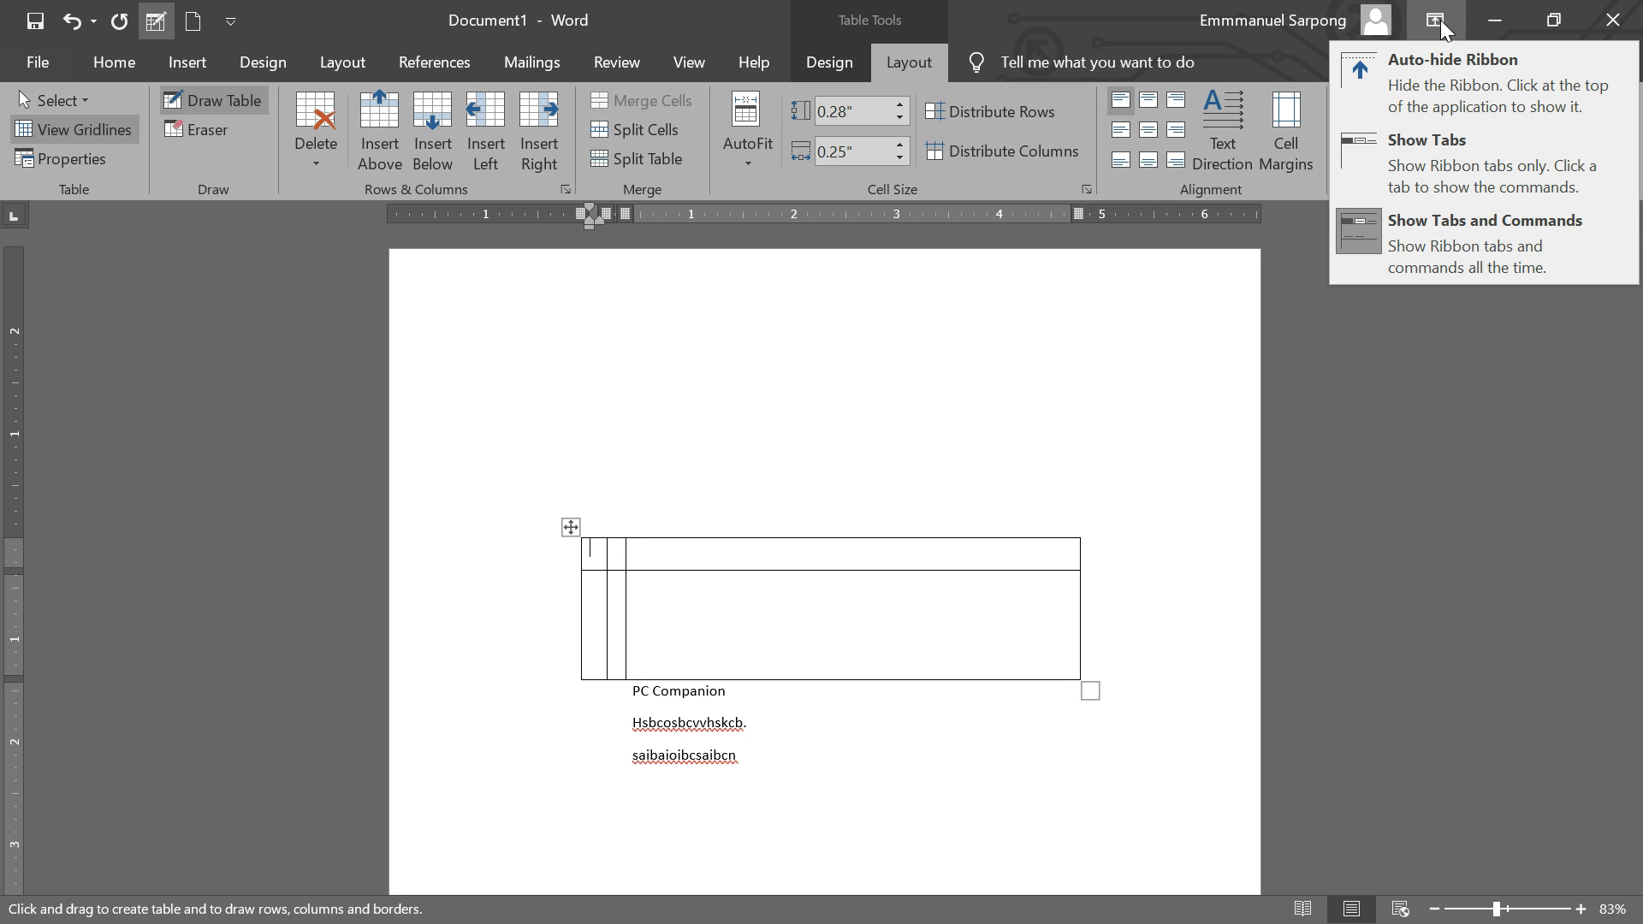
click(1440, 19)
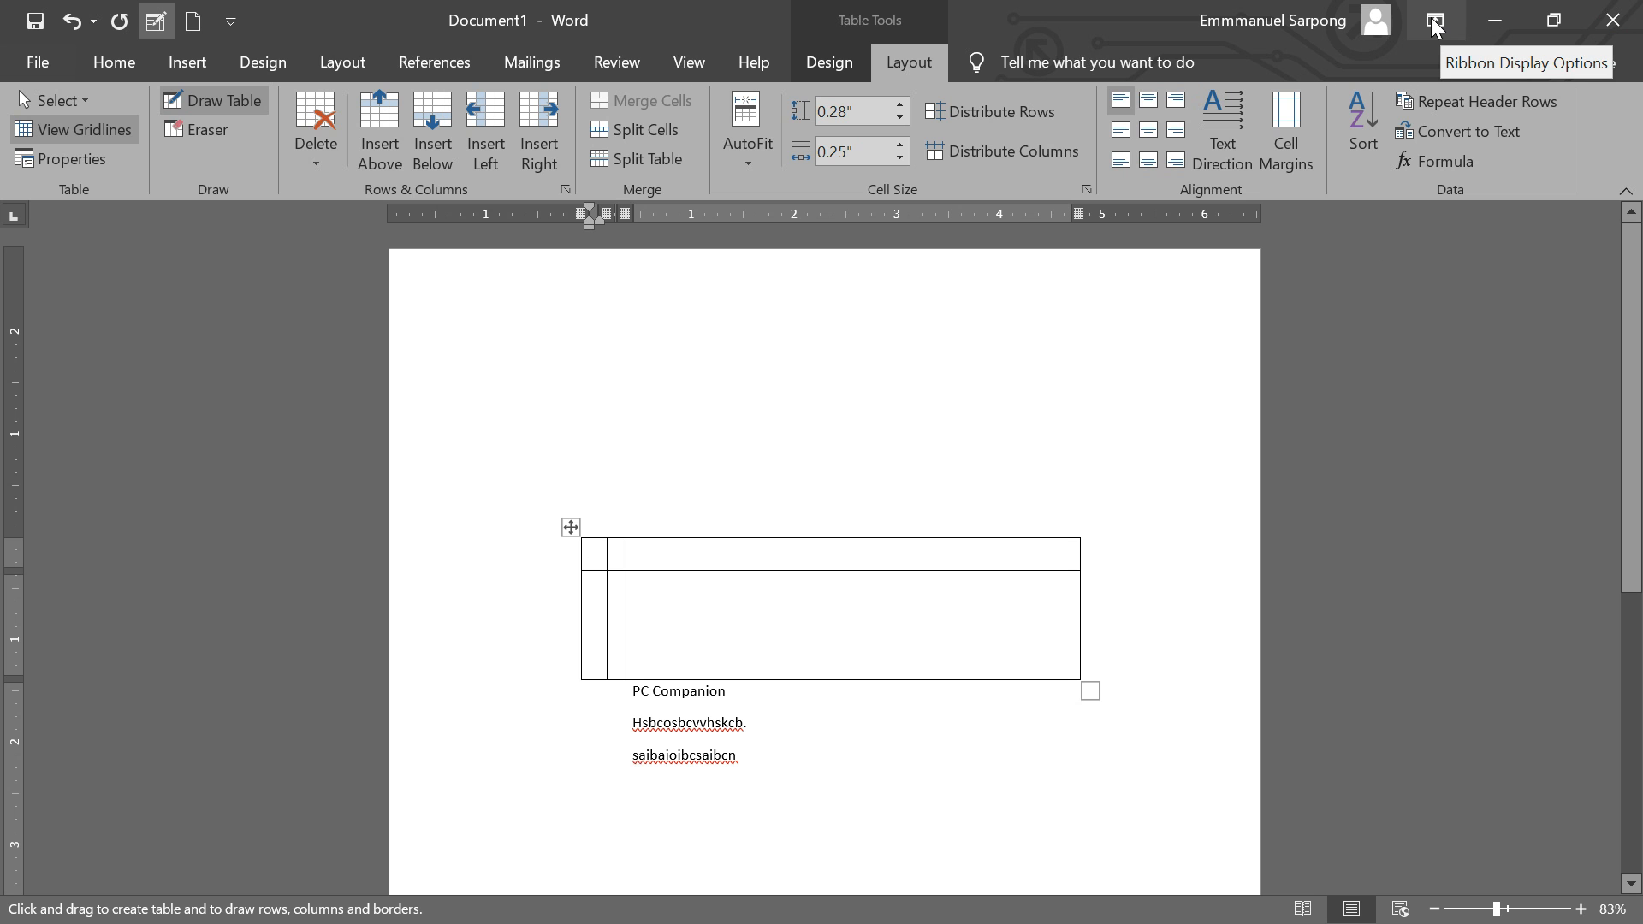
click(1434, 22)
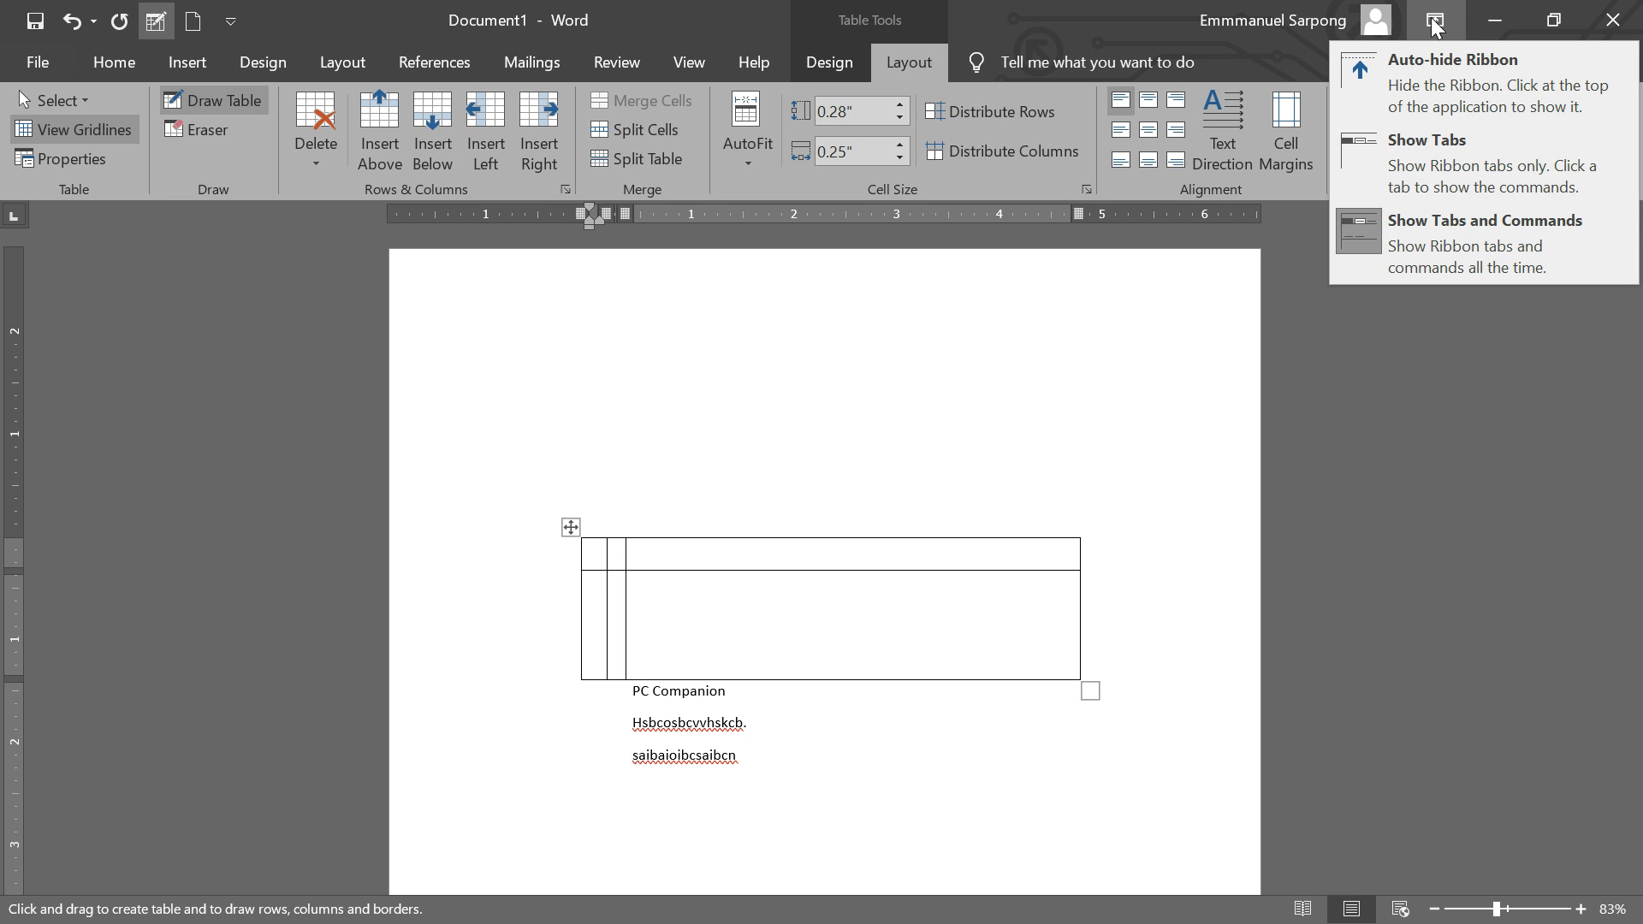
click(1429, 75)
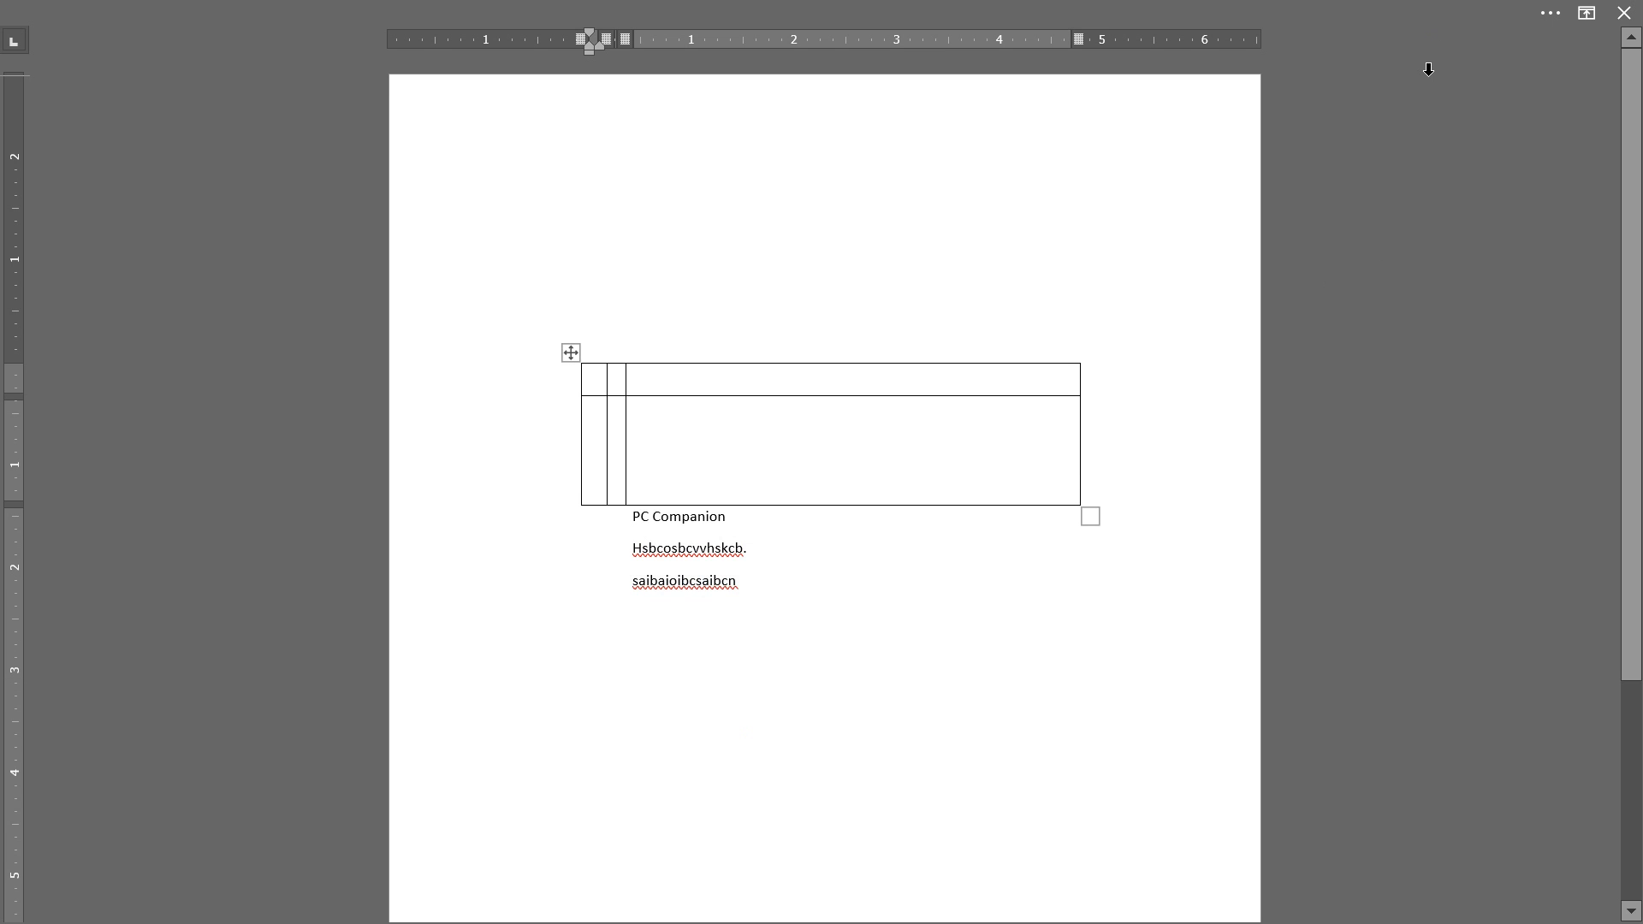
click(1549, 12)
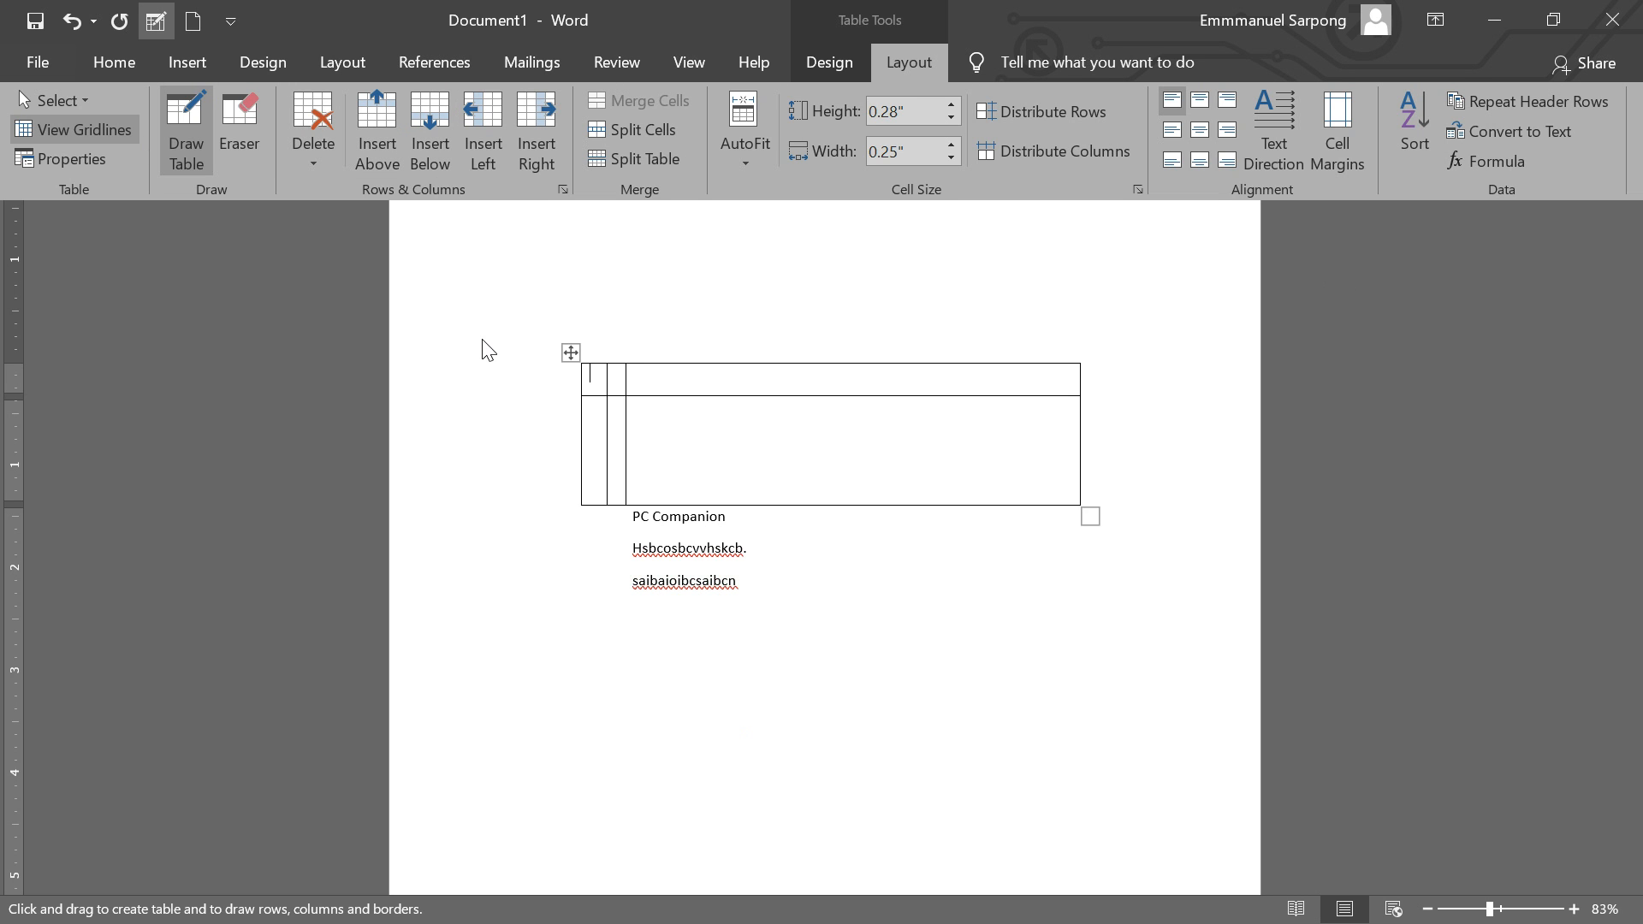
key(ctrl+shift+F1)
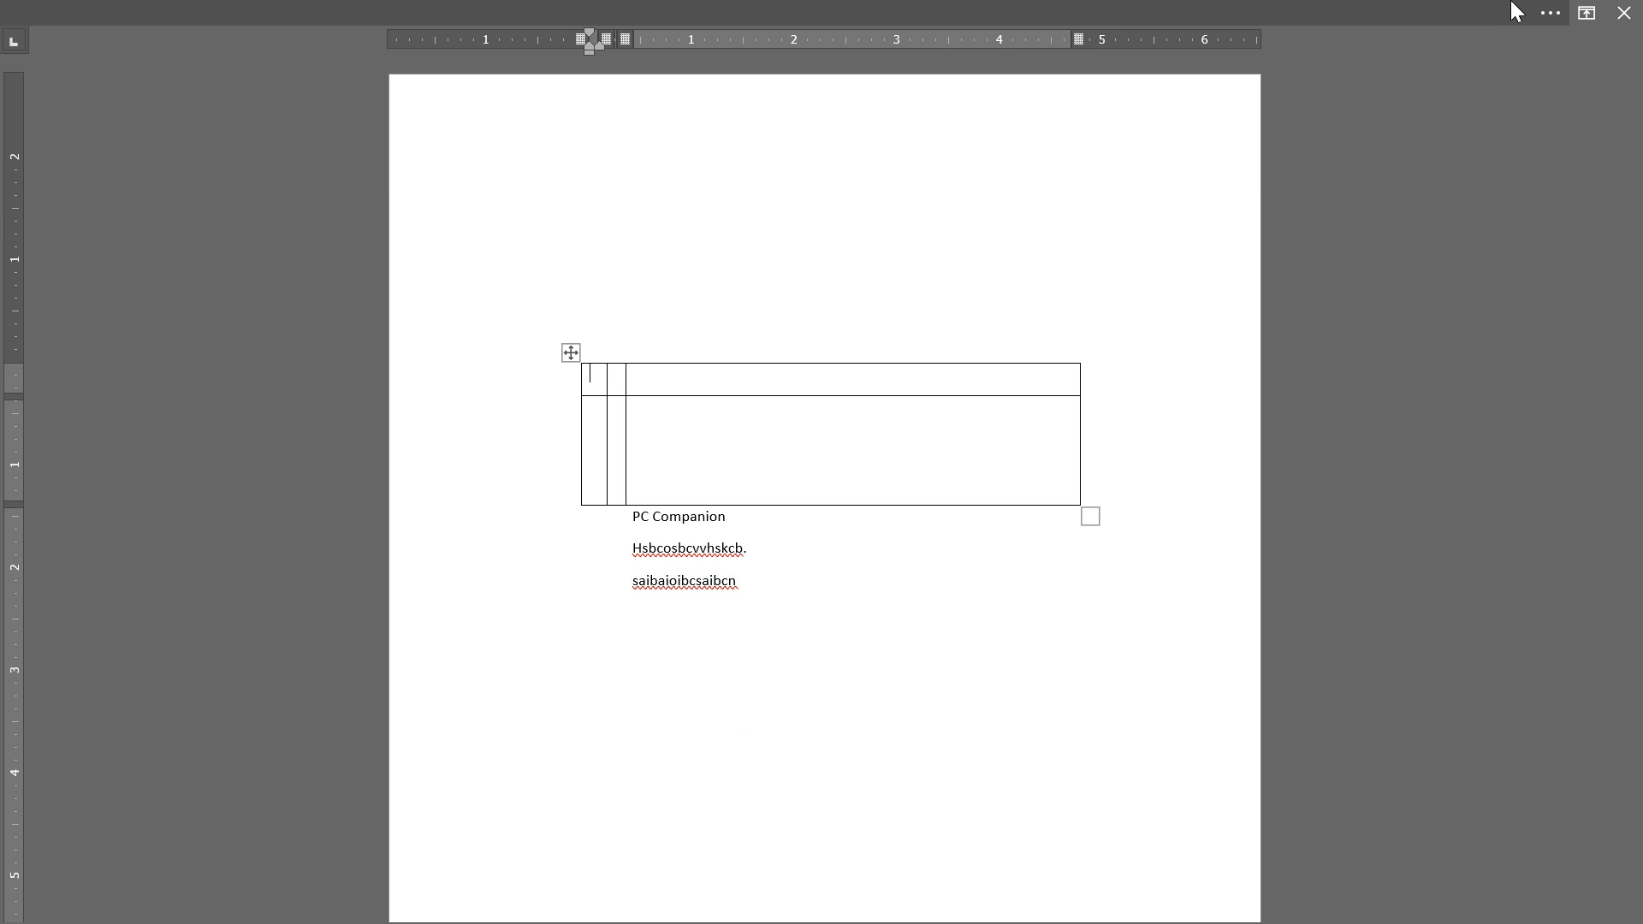
Step: Set the ribbon display to Show Tabs
click(1584, 11)
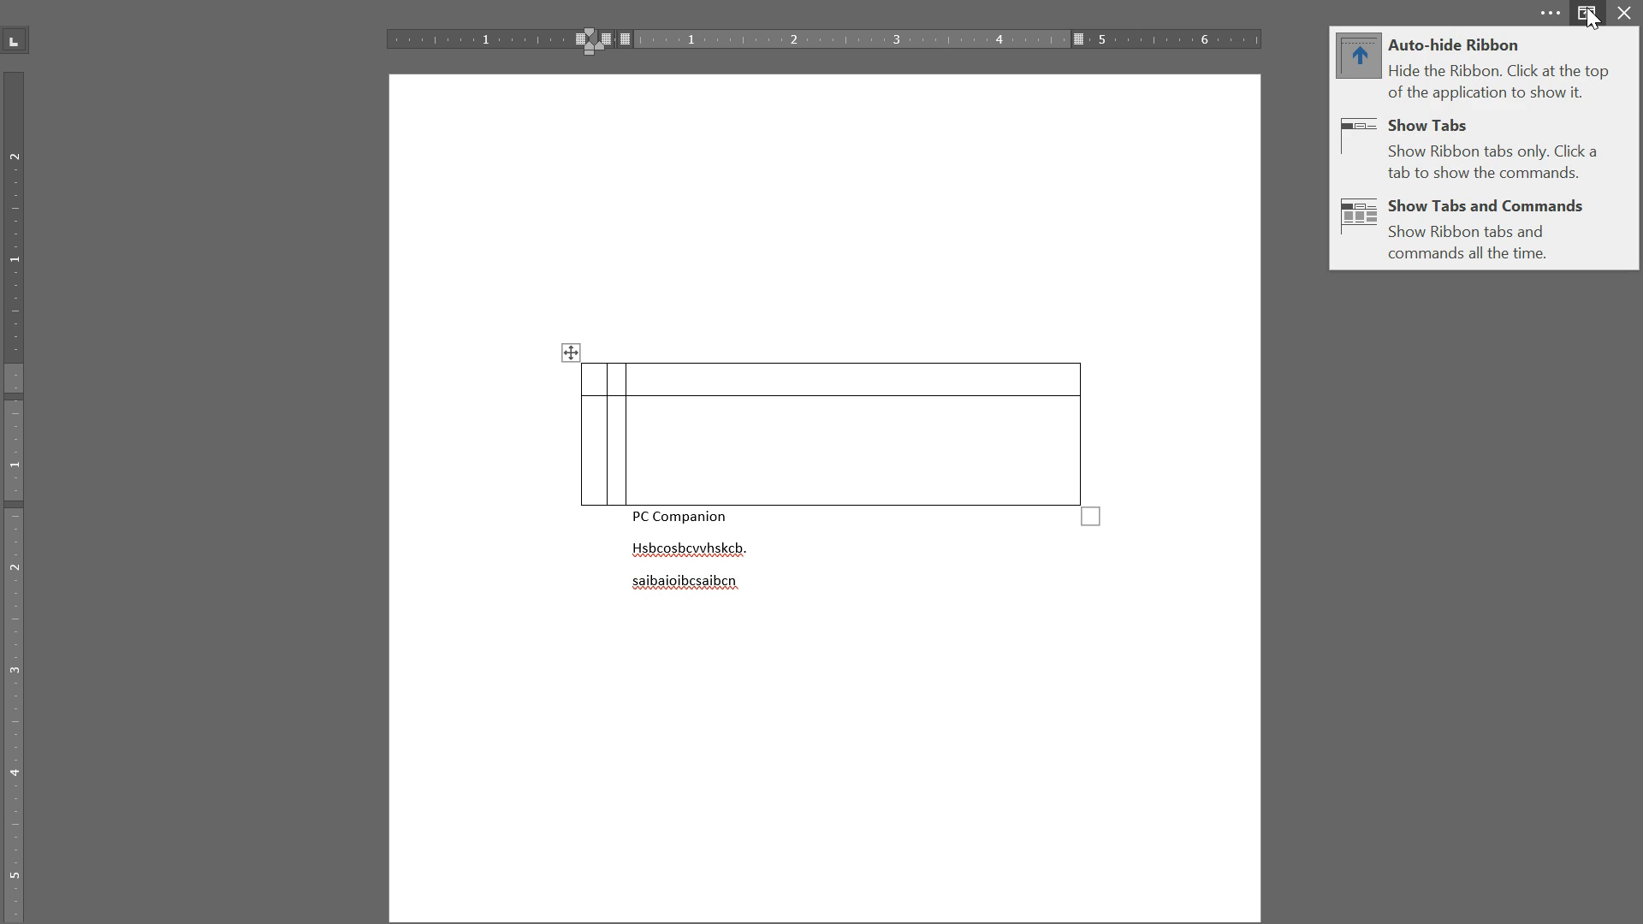
click(1425, 163)
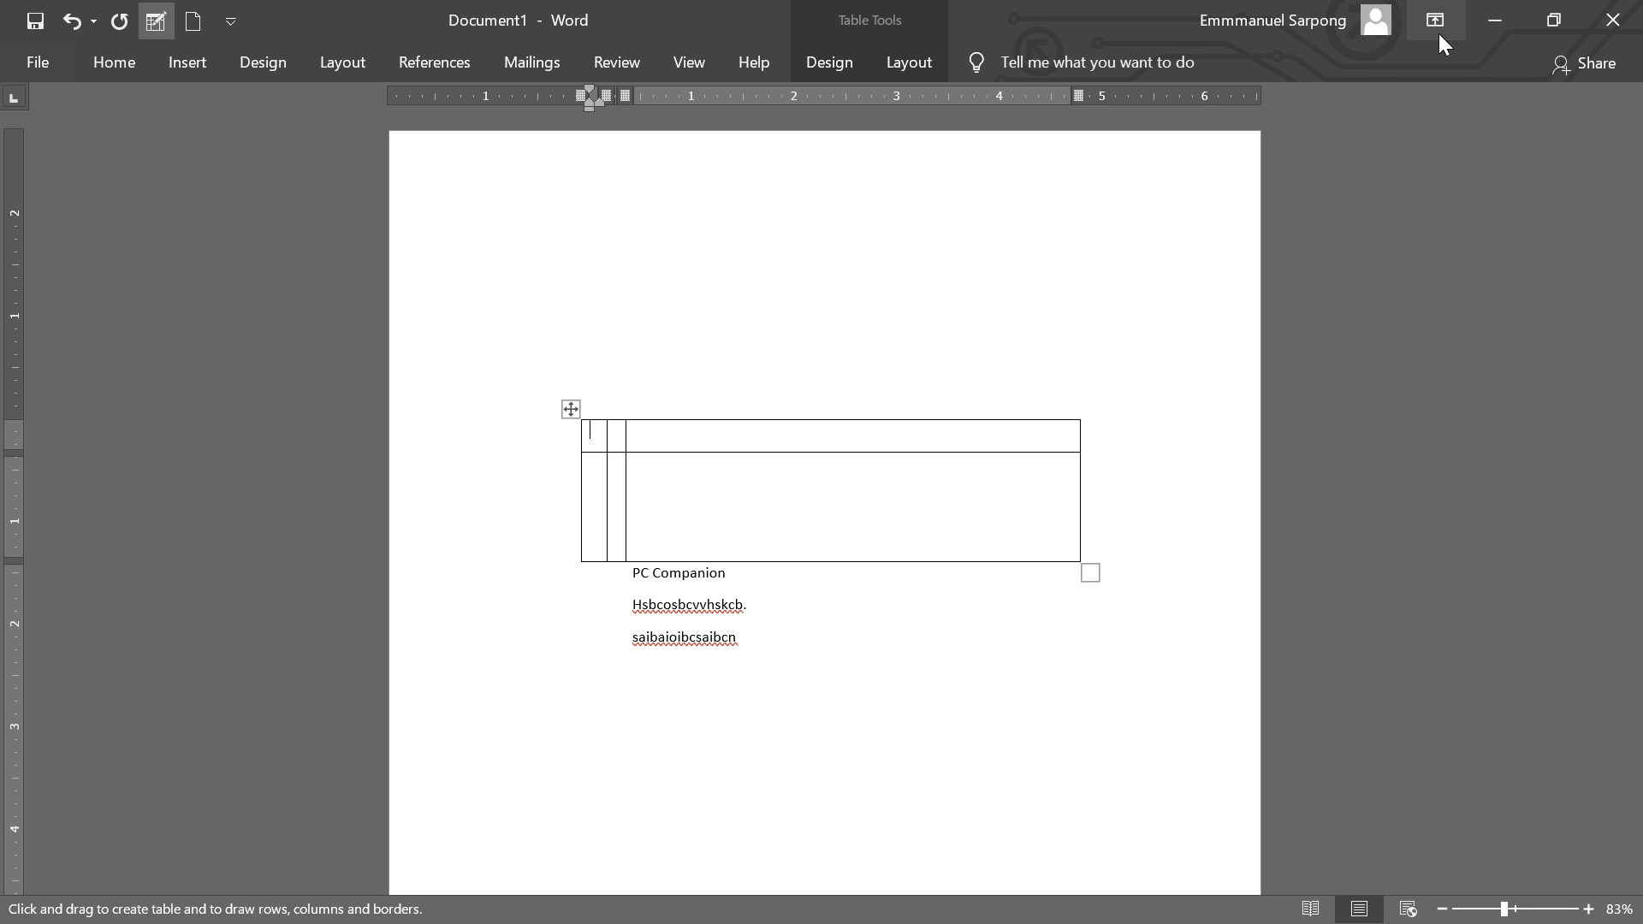
Step: Minimize the Word window to reveal the presentation, view the open windows, and bring Word back
click(1493, 21)
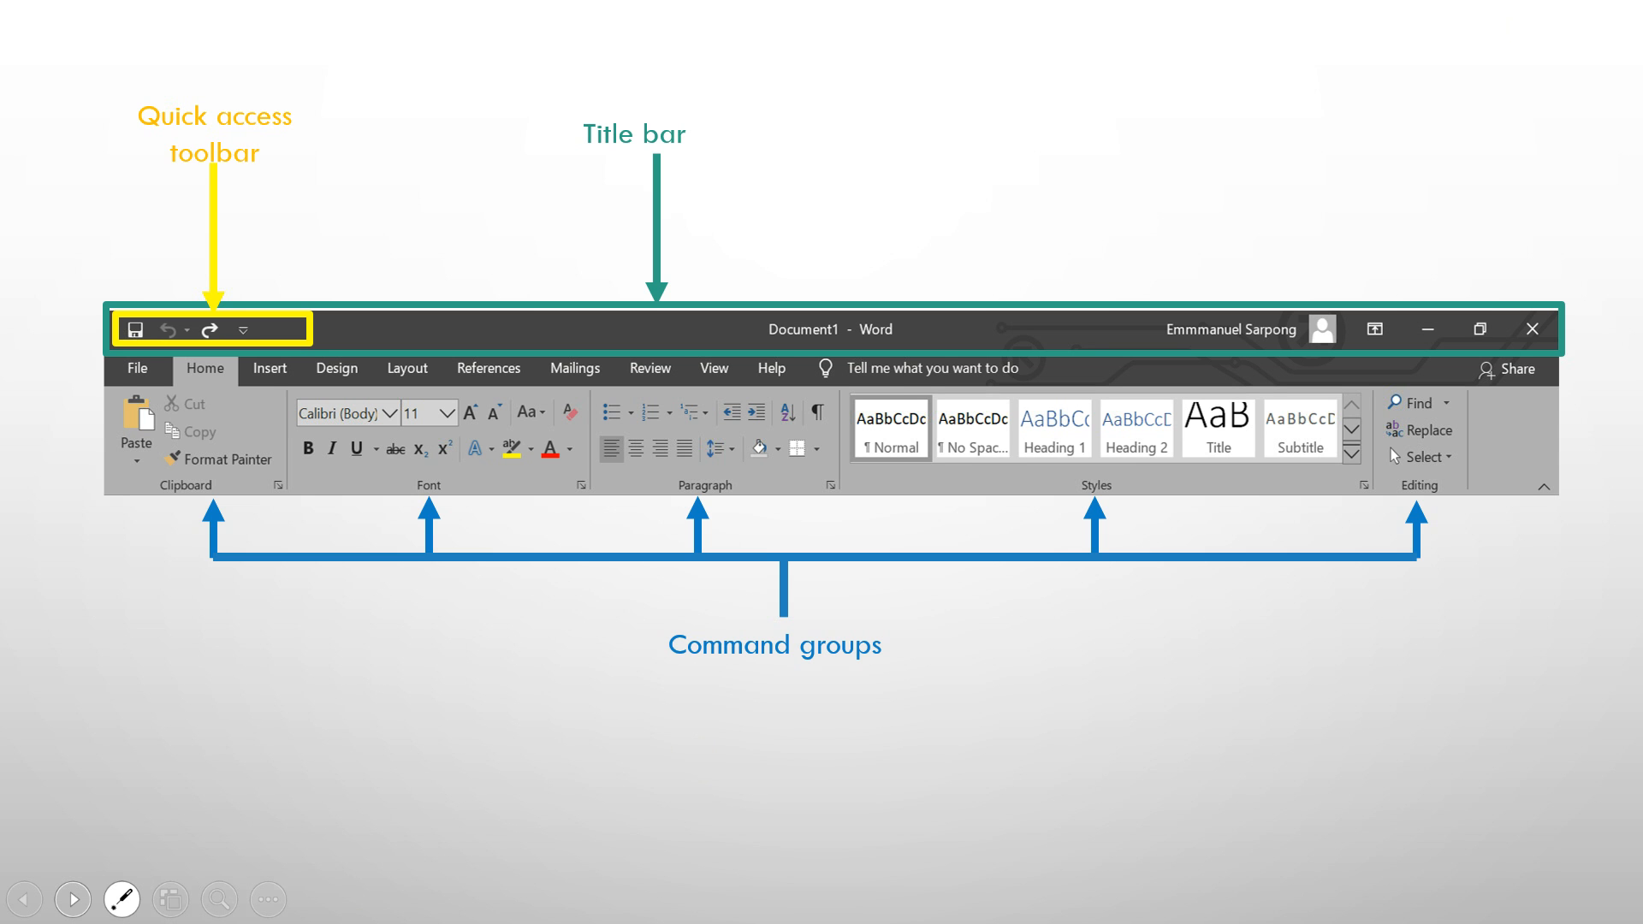
click(154, 899)
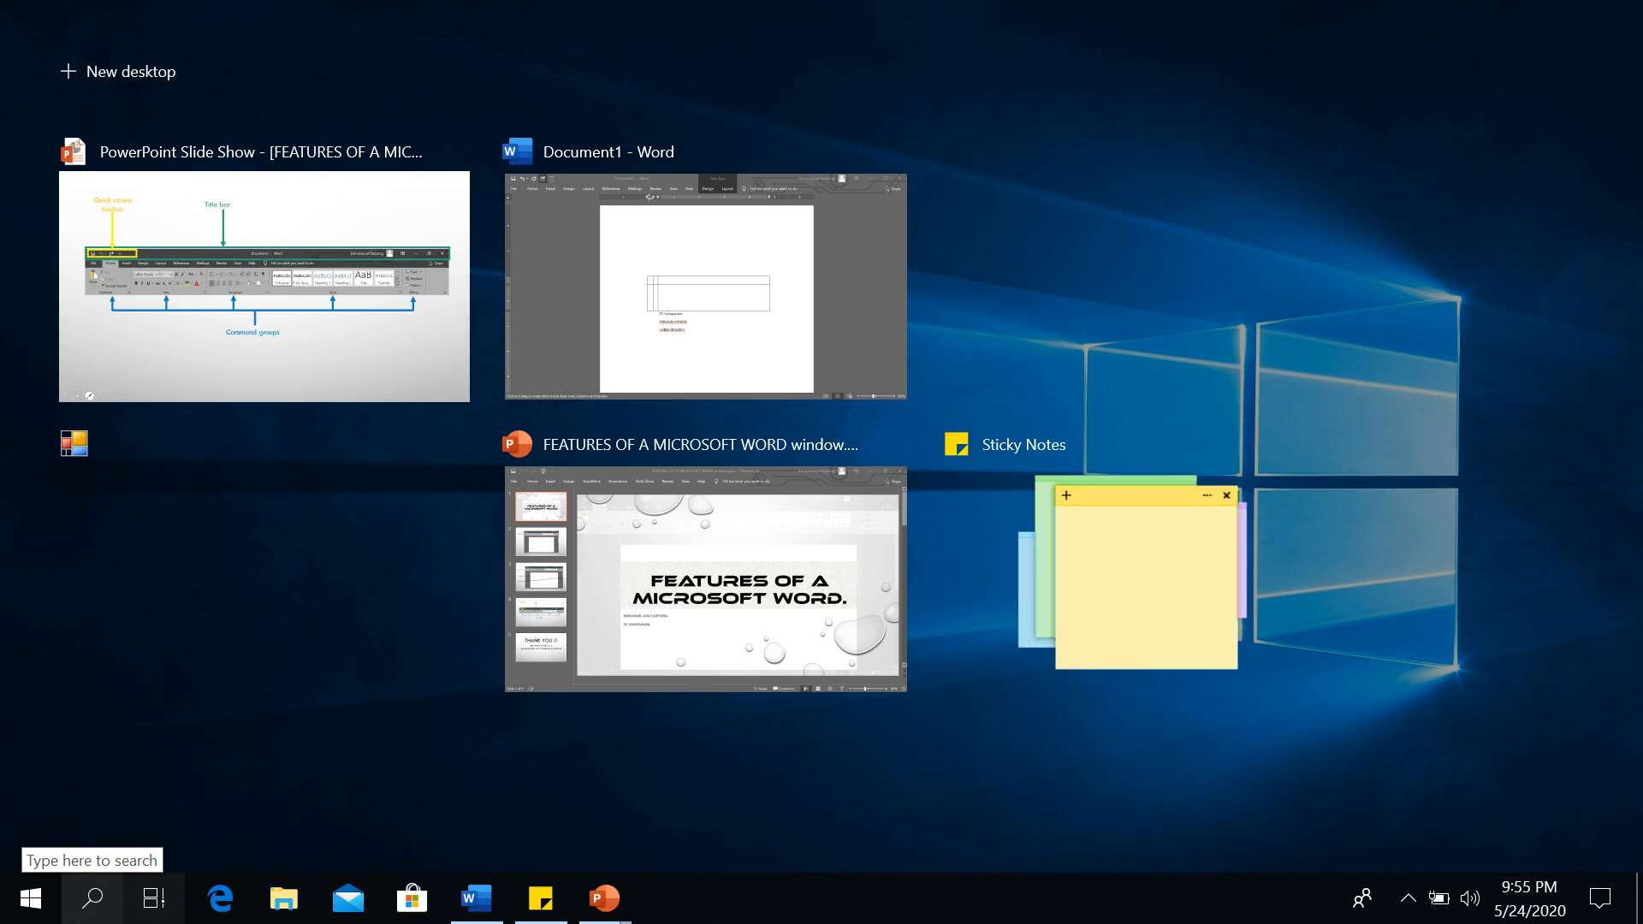
click(154, 898)
click(4, 916)
key(alt+Tab)
key(alt+Tab)
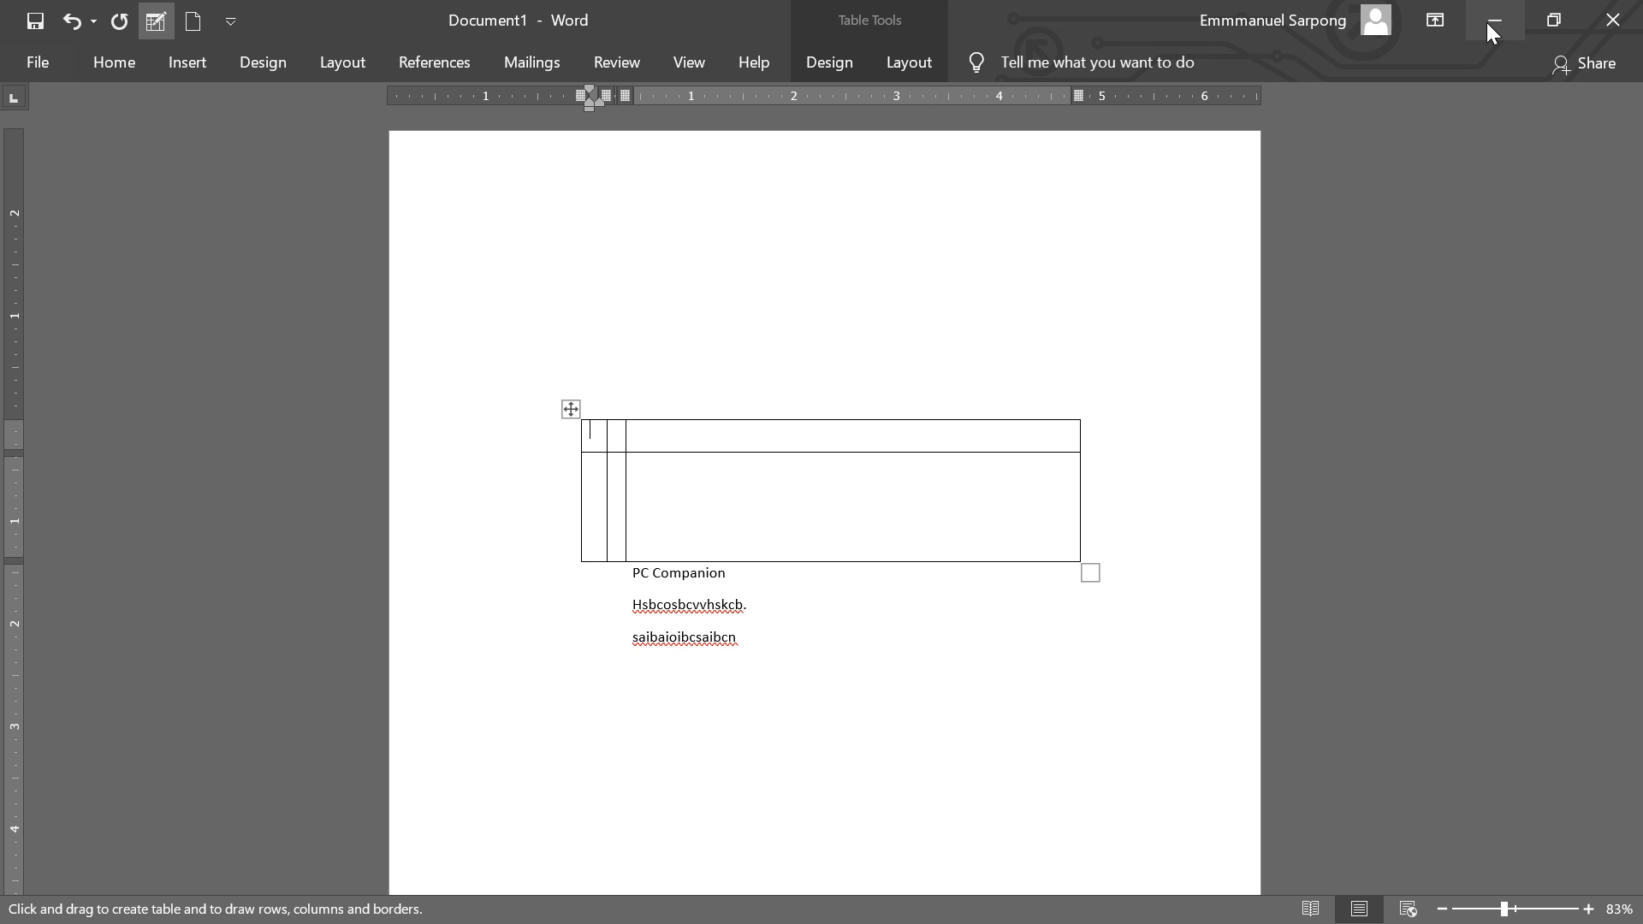
Step: Set the ribbon display to Show Tabs and Commands
click(1440, 22)
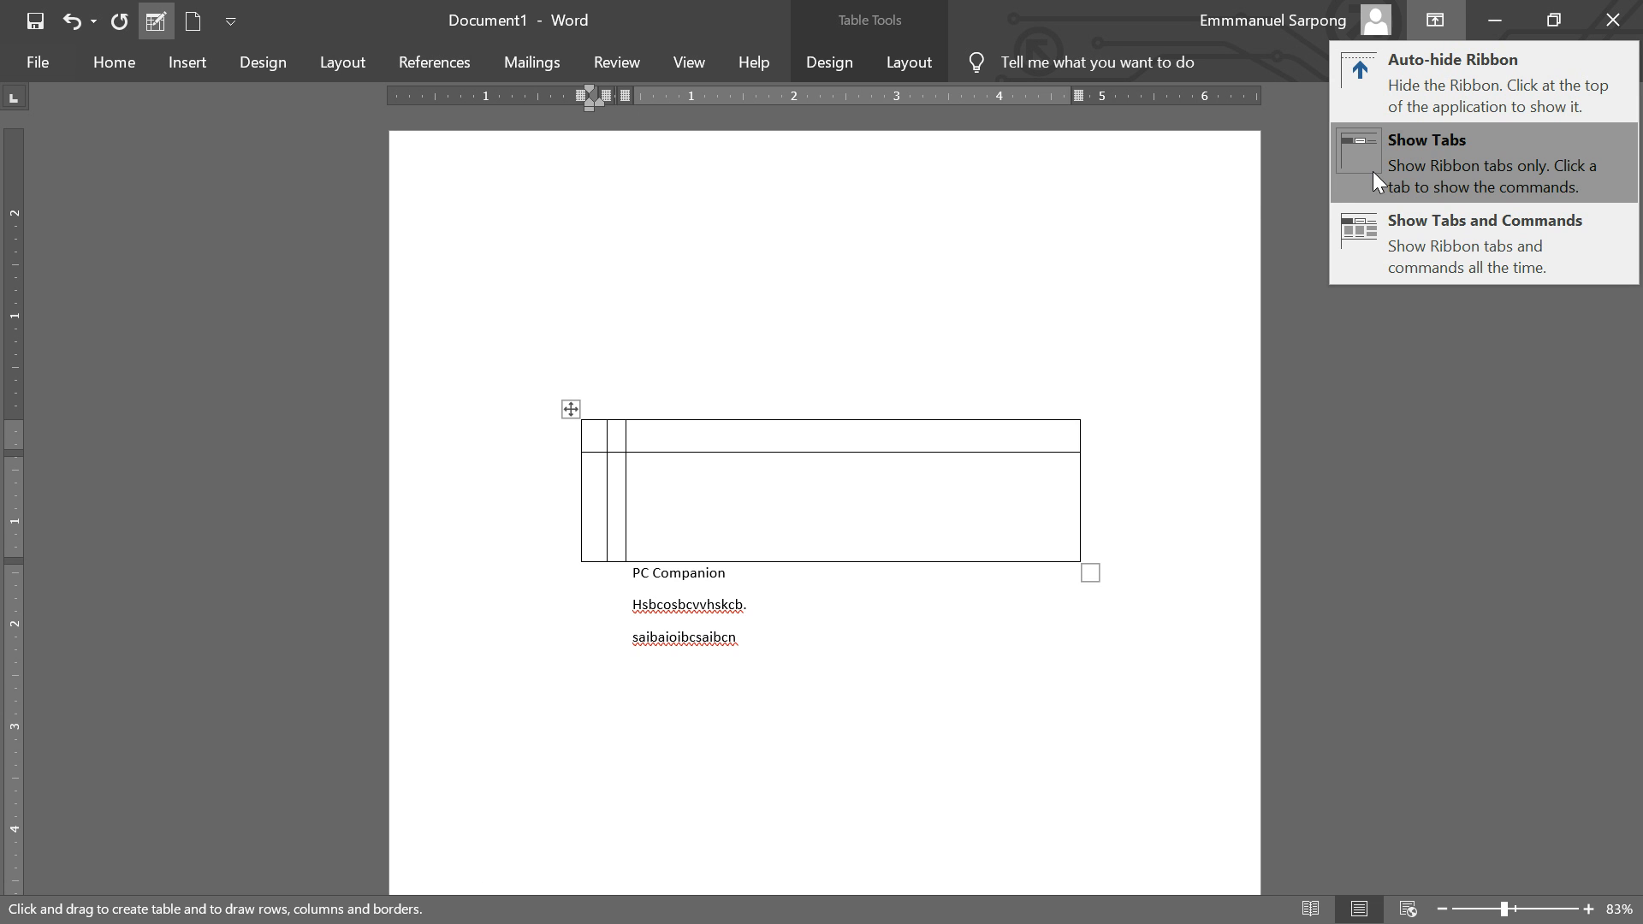
click(1414, 227)
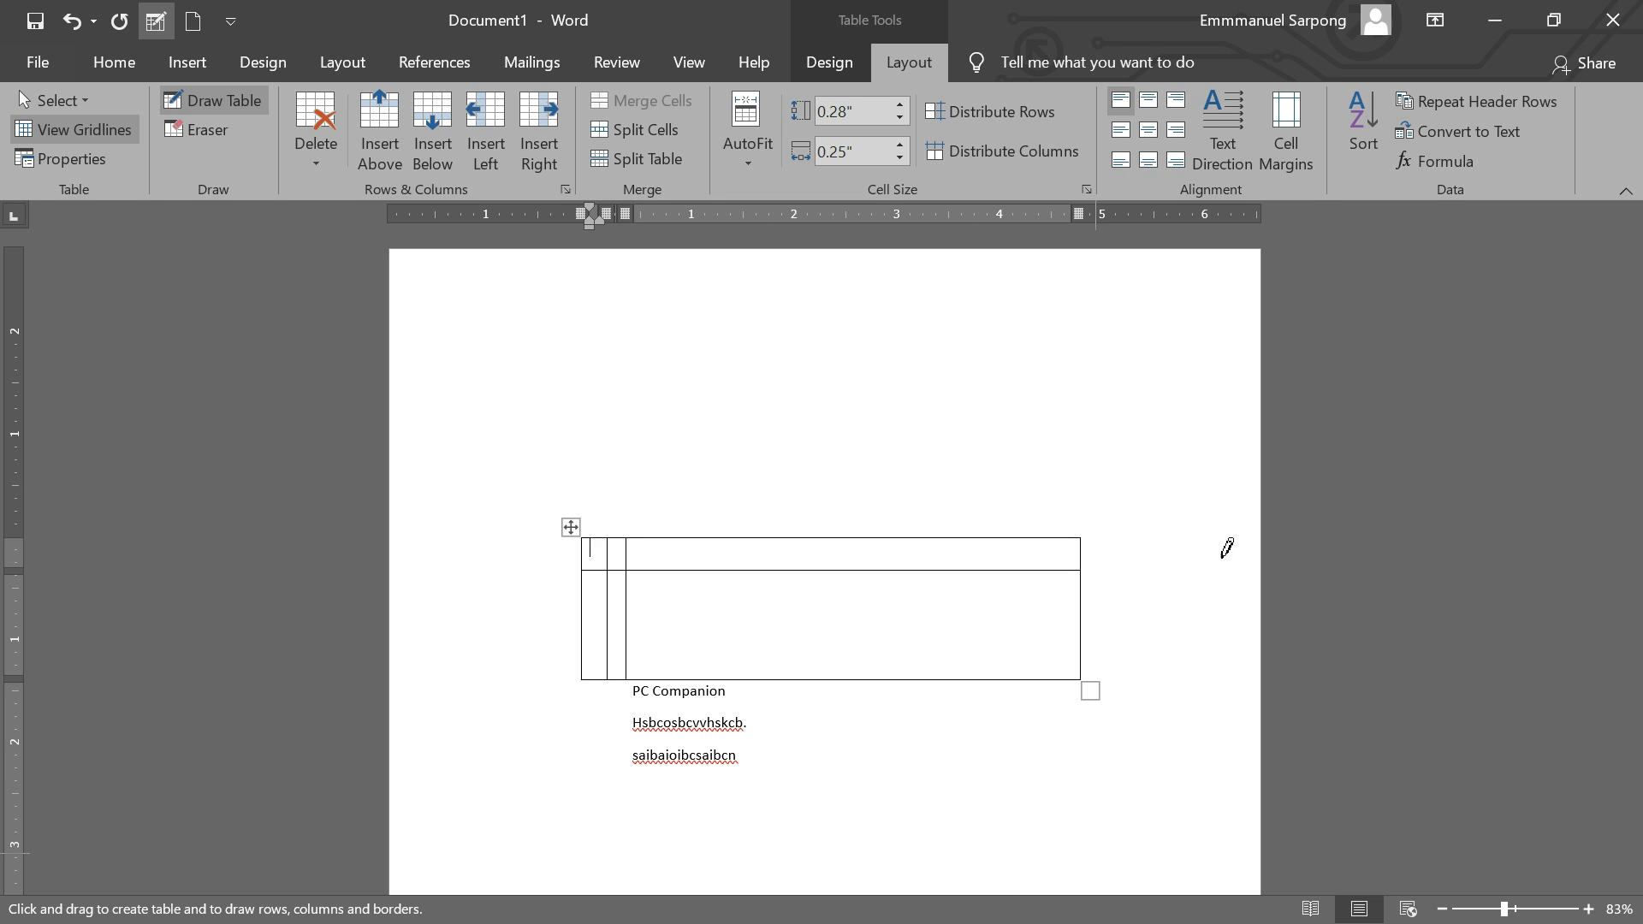
Step: Demonstrate the window controls by minimizing Word, returning to it, and maximizing its reduced window
click(1493, 26)
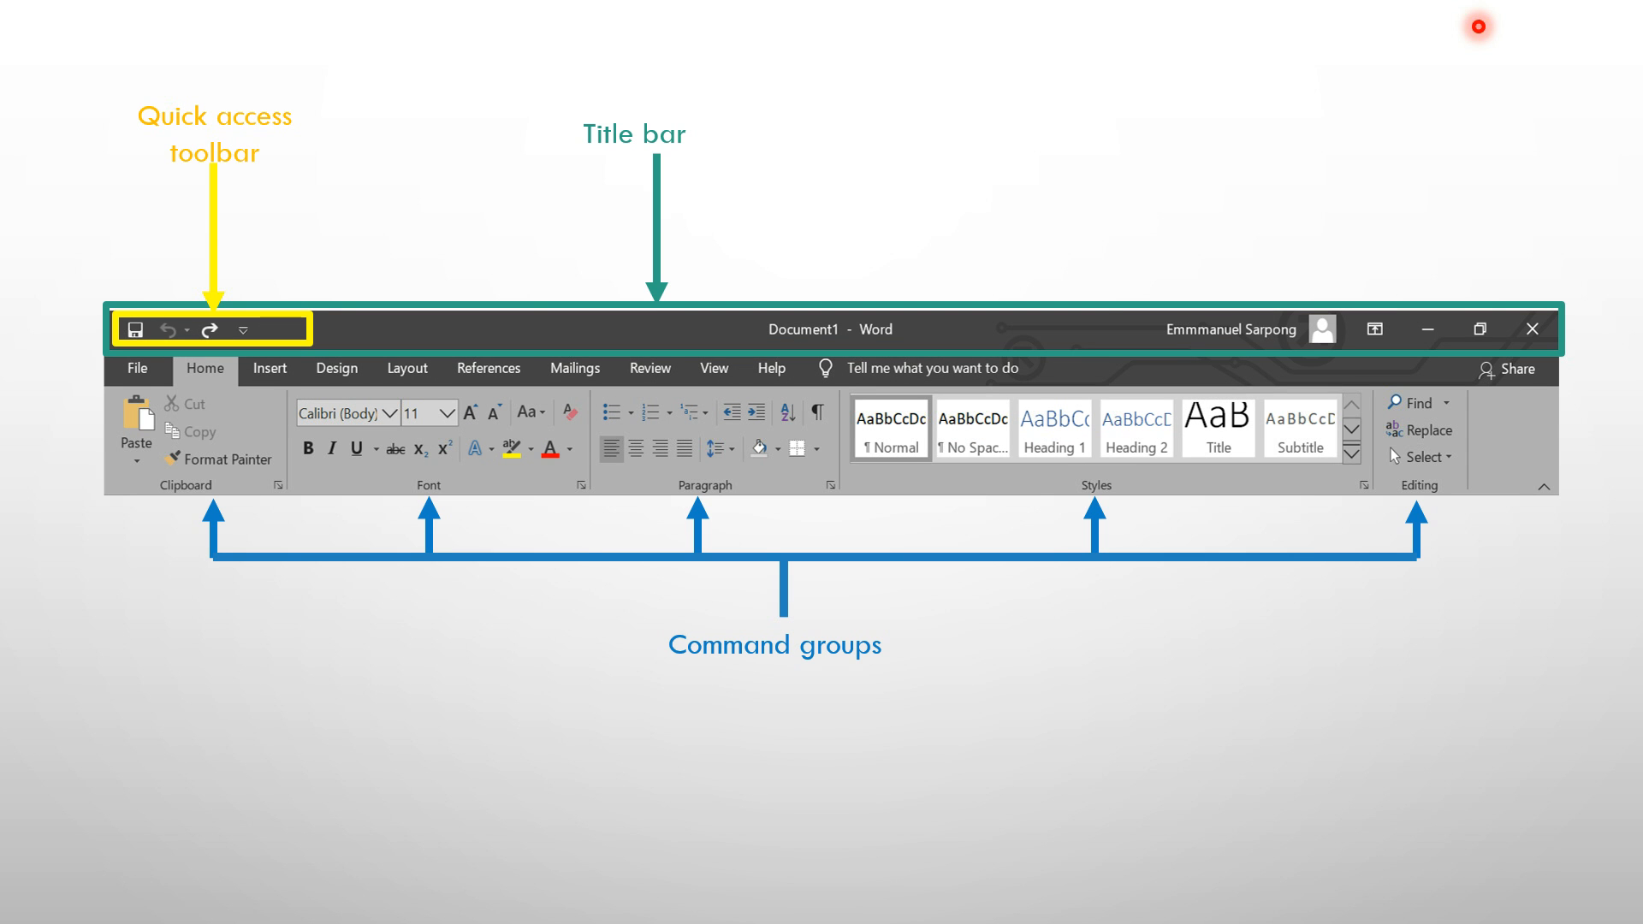
key(alt+Tab)
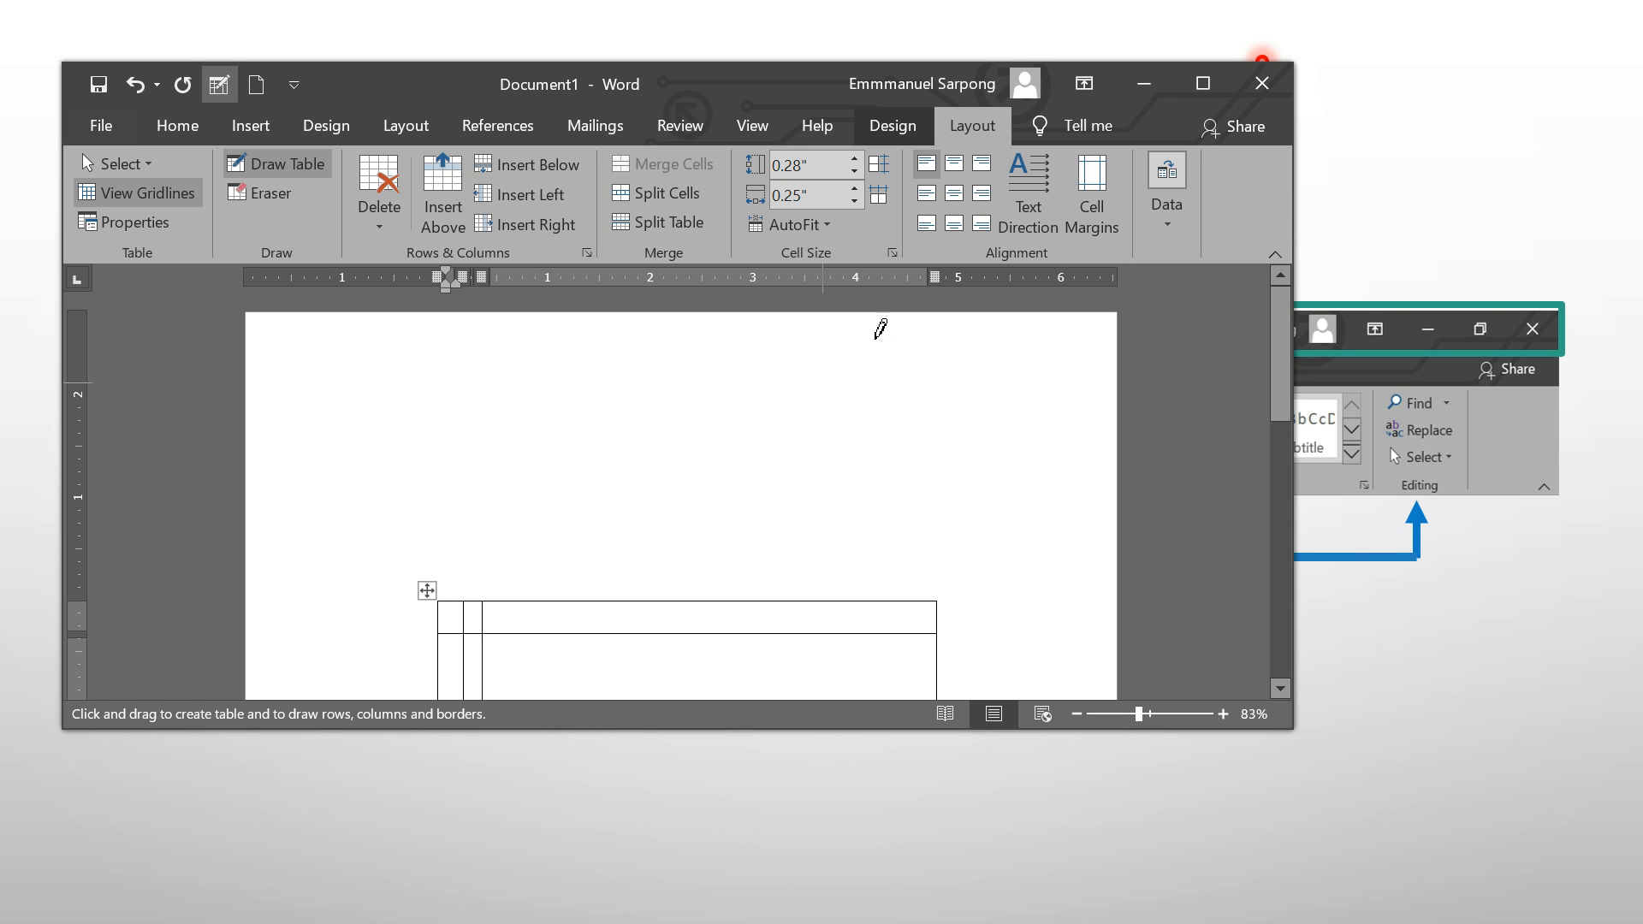
click(1203, 83)
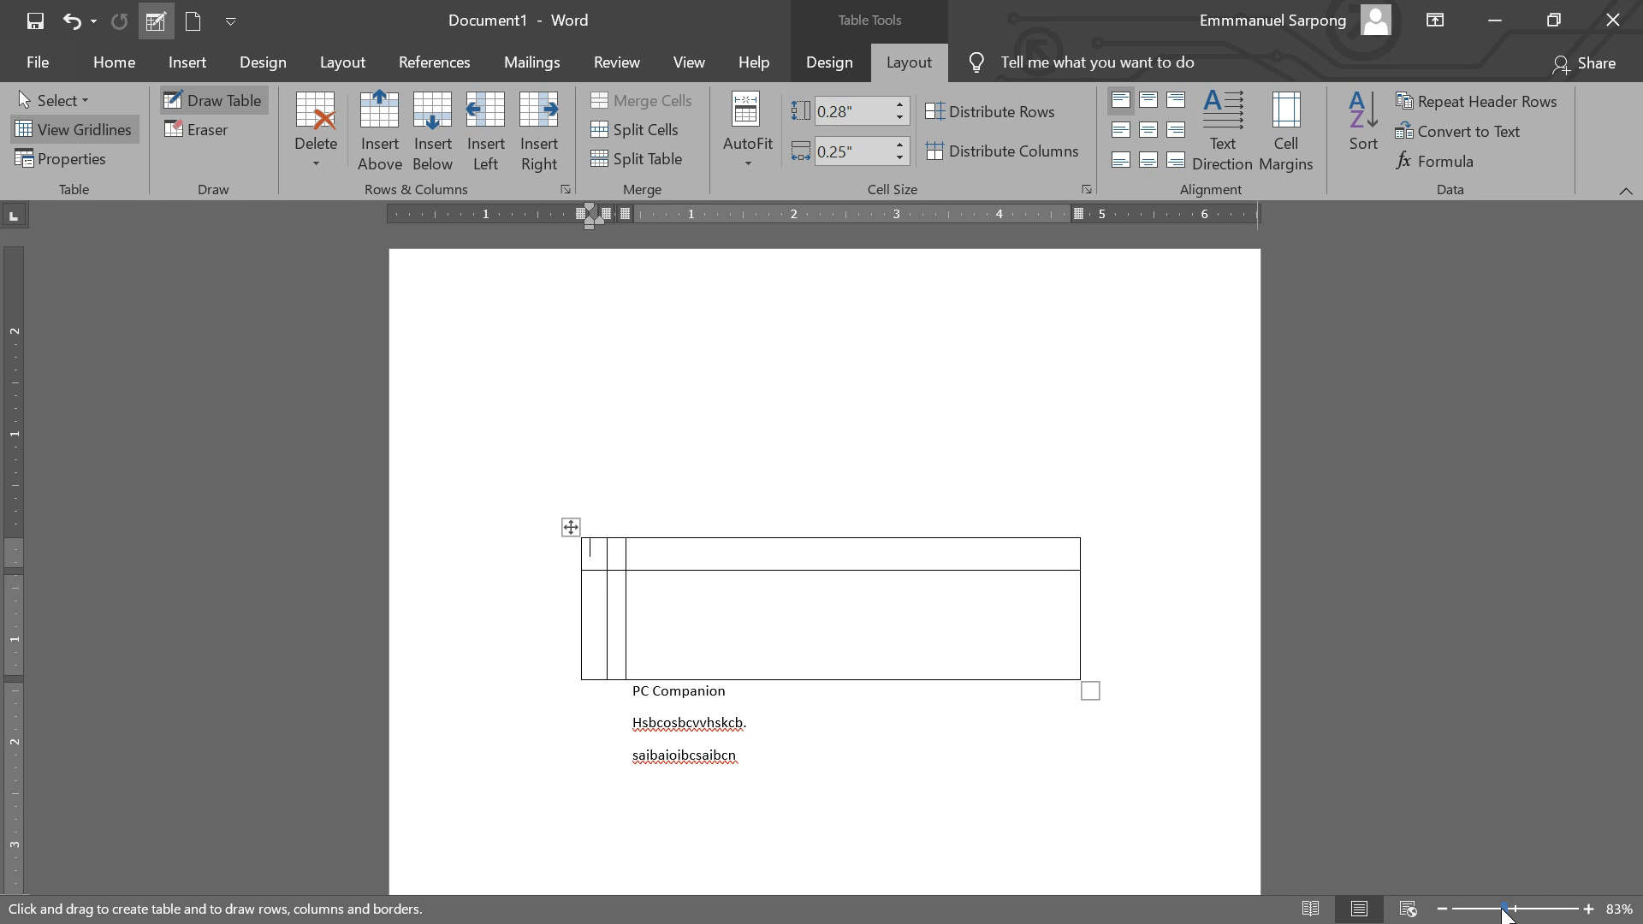
Step: Try out the zoom slider by zooming the document out to 67% and in to 100%
mouse_move(1506, 913)
mouse_down()
mouse_move(1526, 916)
mouse_move(1483, 918)
mouse_up()
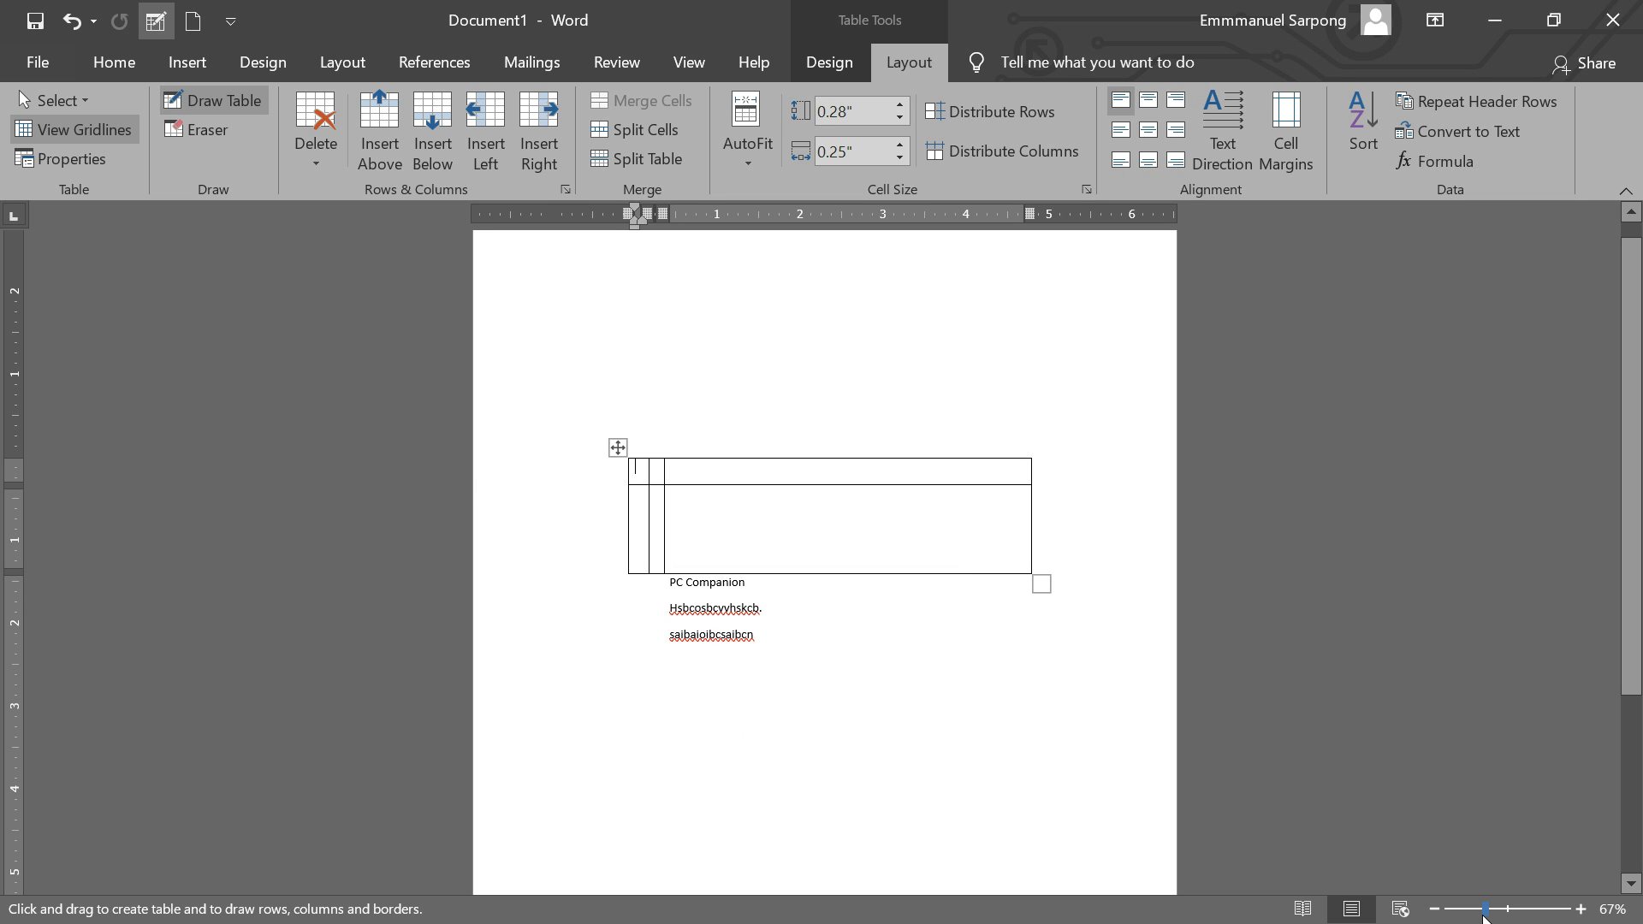
drag(1483, 917, 1506, 915)
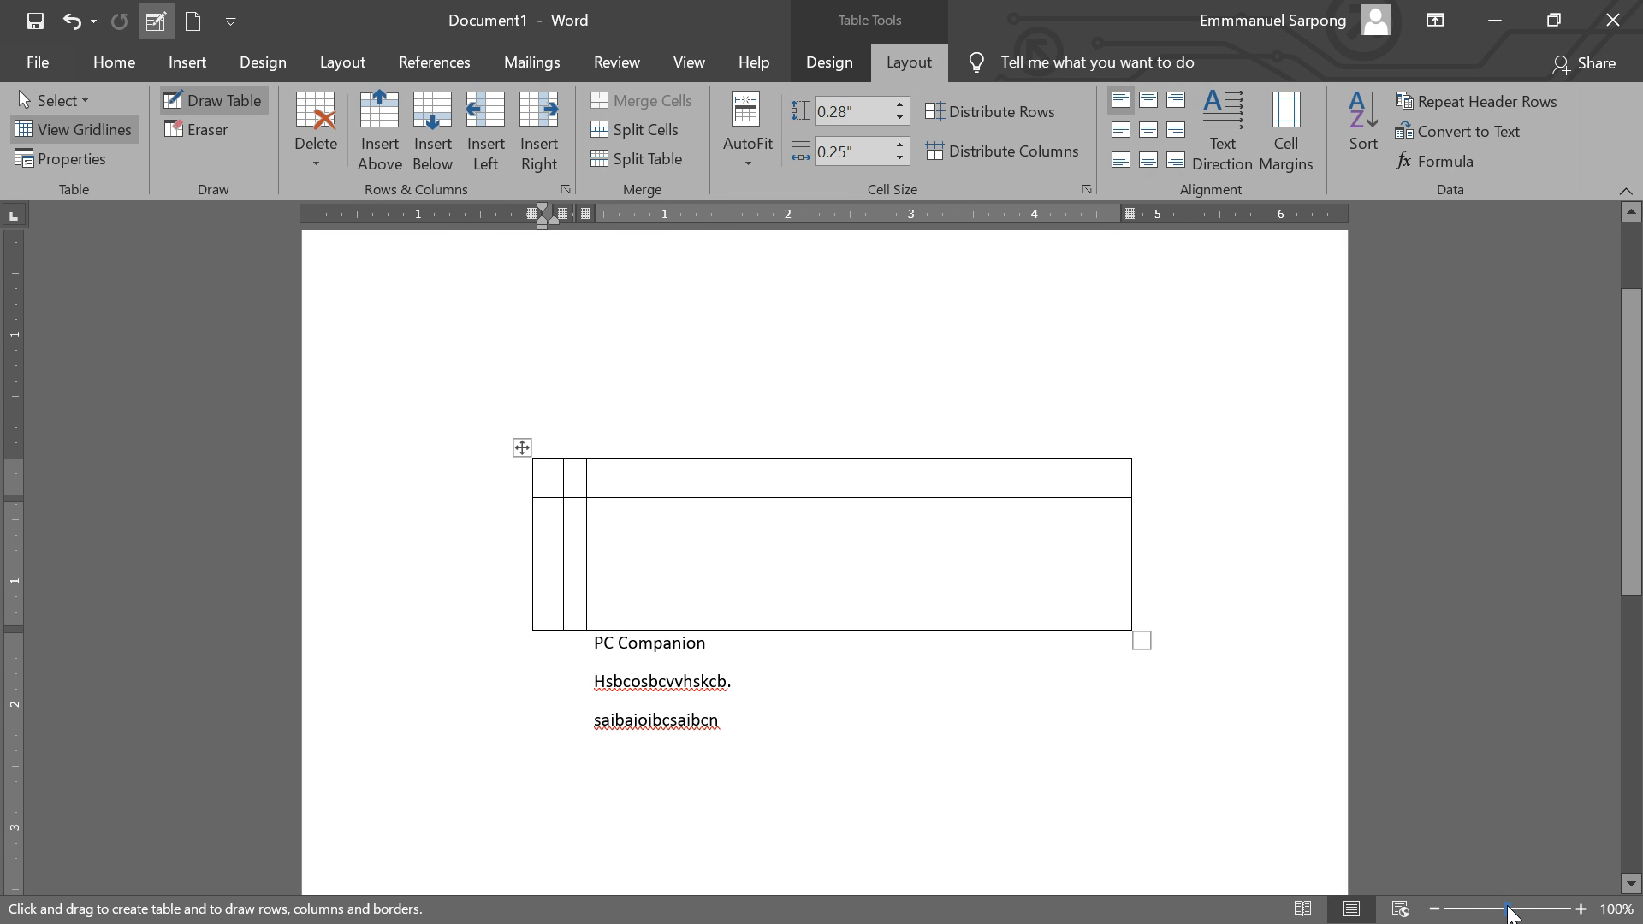
mouse_move(1510, 916)
mouse_down()
mouse_move(1474, 915)
mouse_move(1513, 915)
mouse_up()
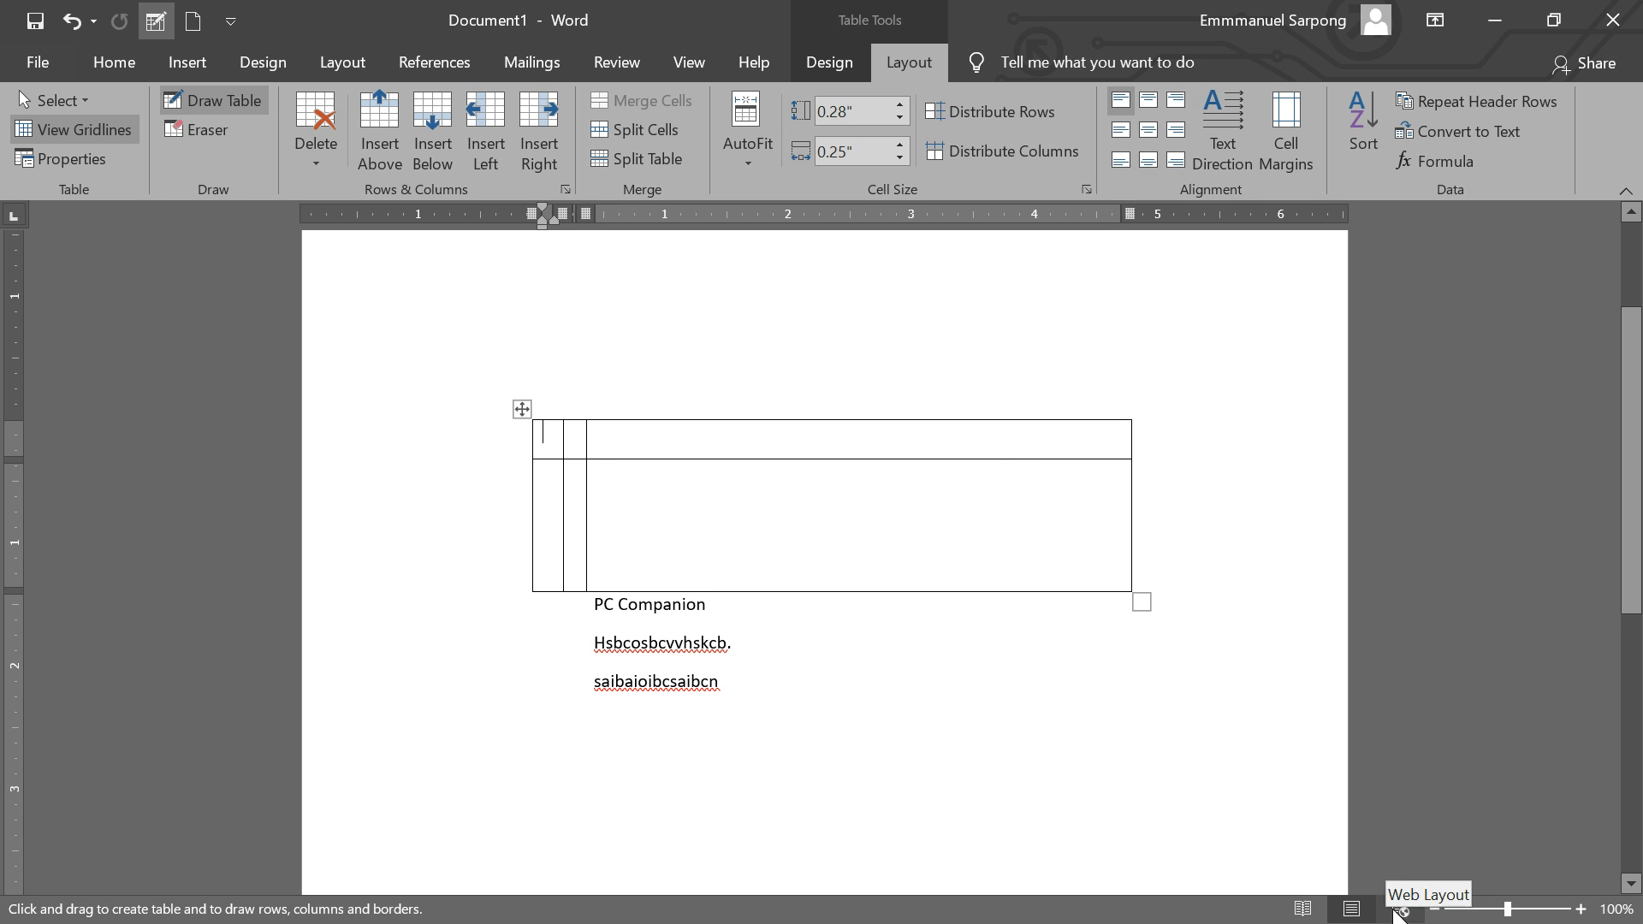
Step: View the document in Read Mode, Print Layout and Web Layout, and return to Print Layout
click(1305, 910)
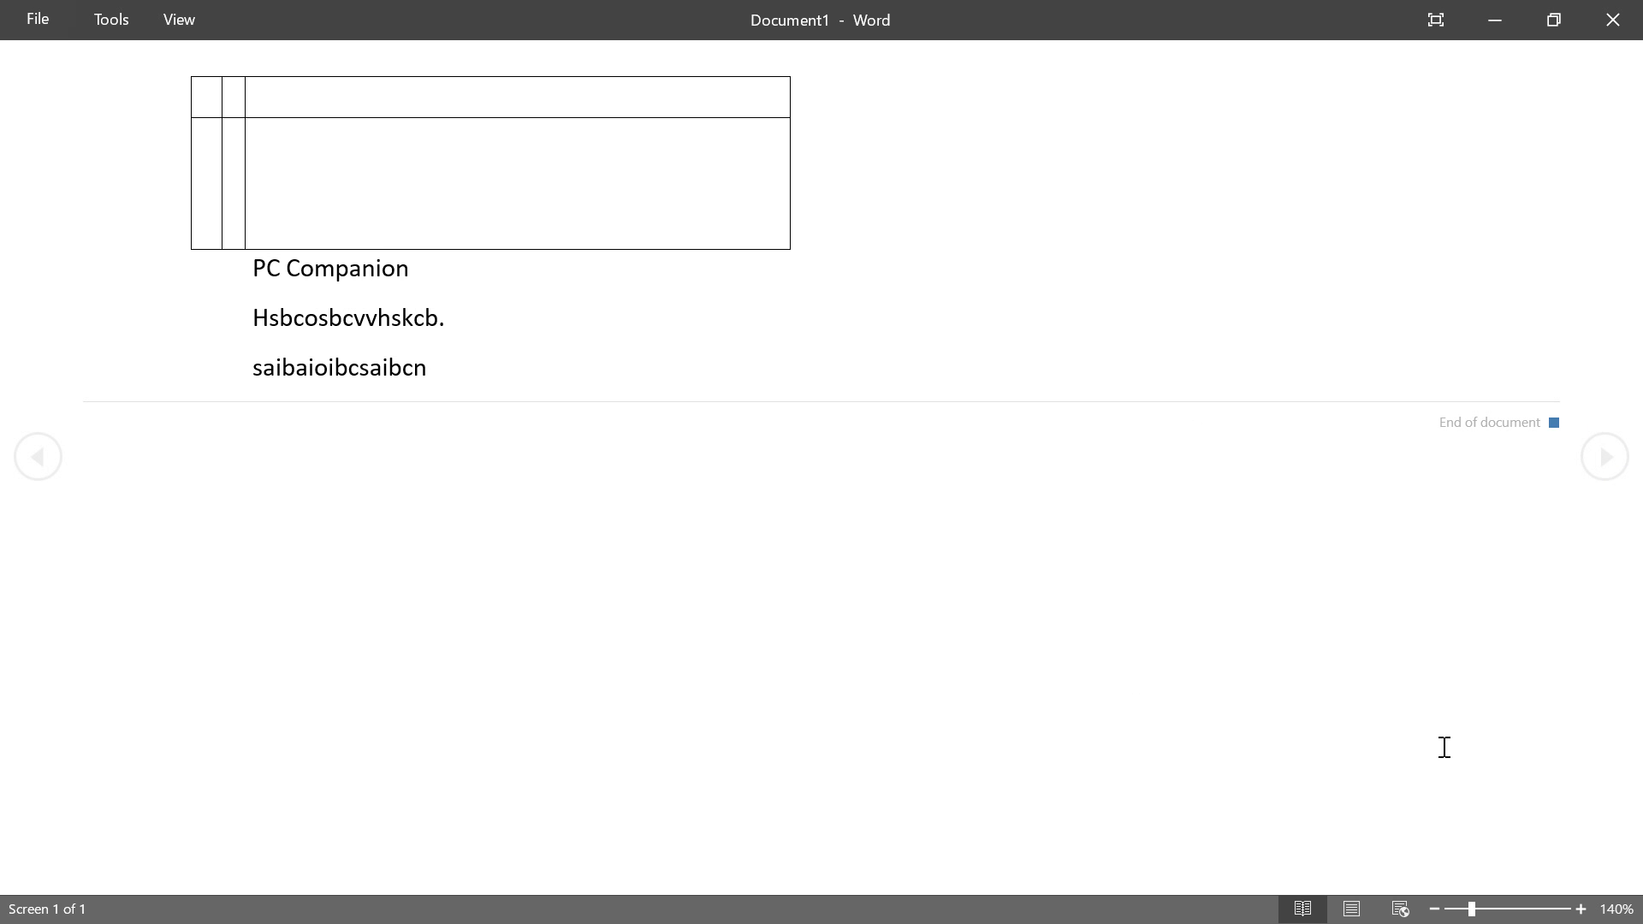
click(1350, 912)
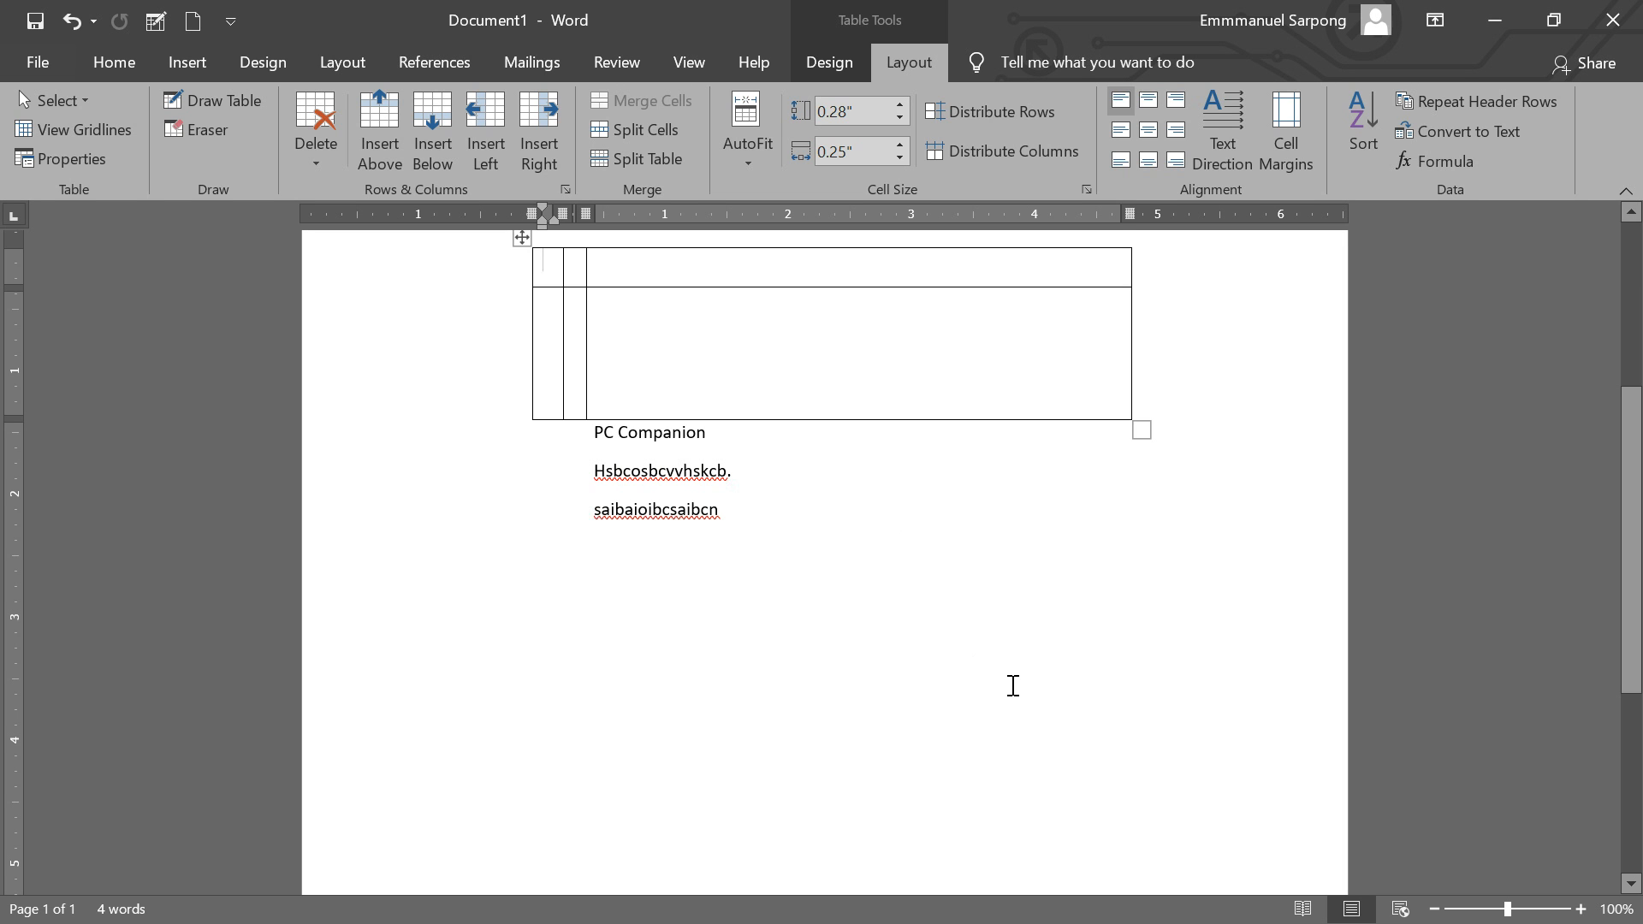
click(1400, 911)
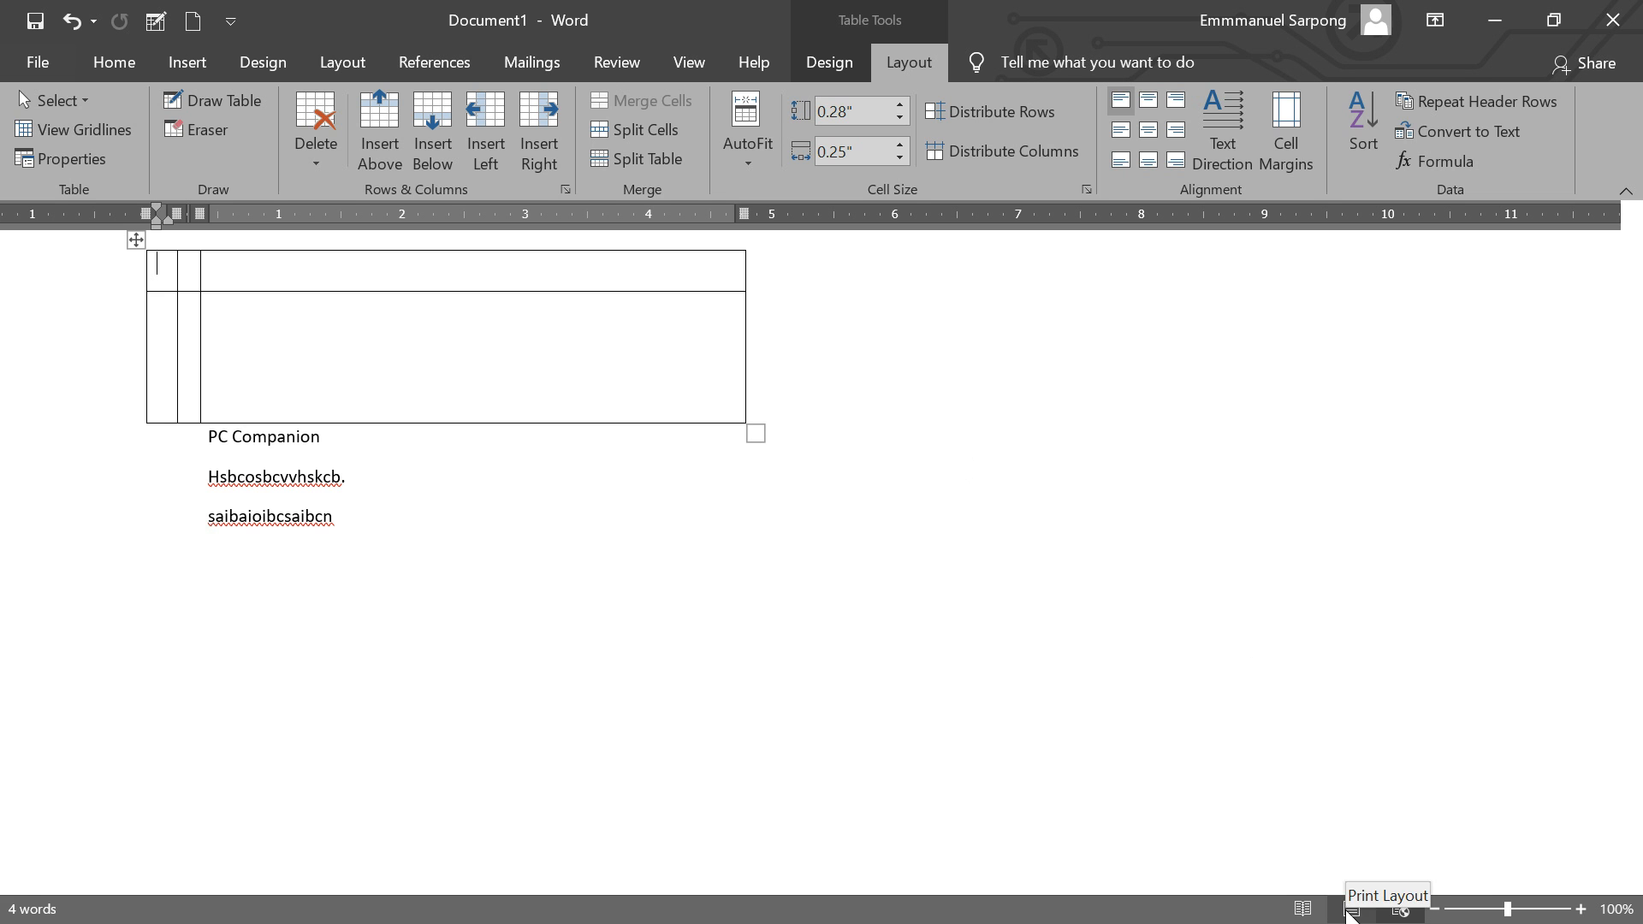
click(1351, 910)
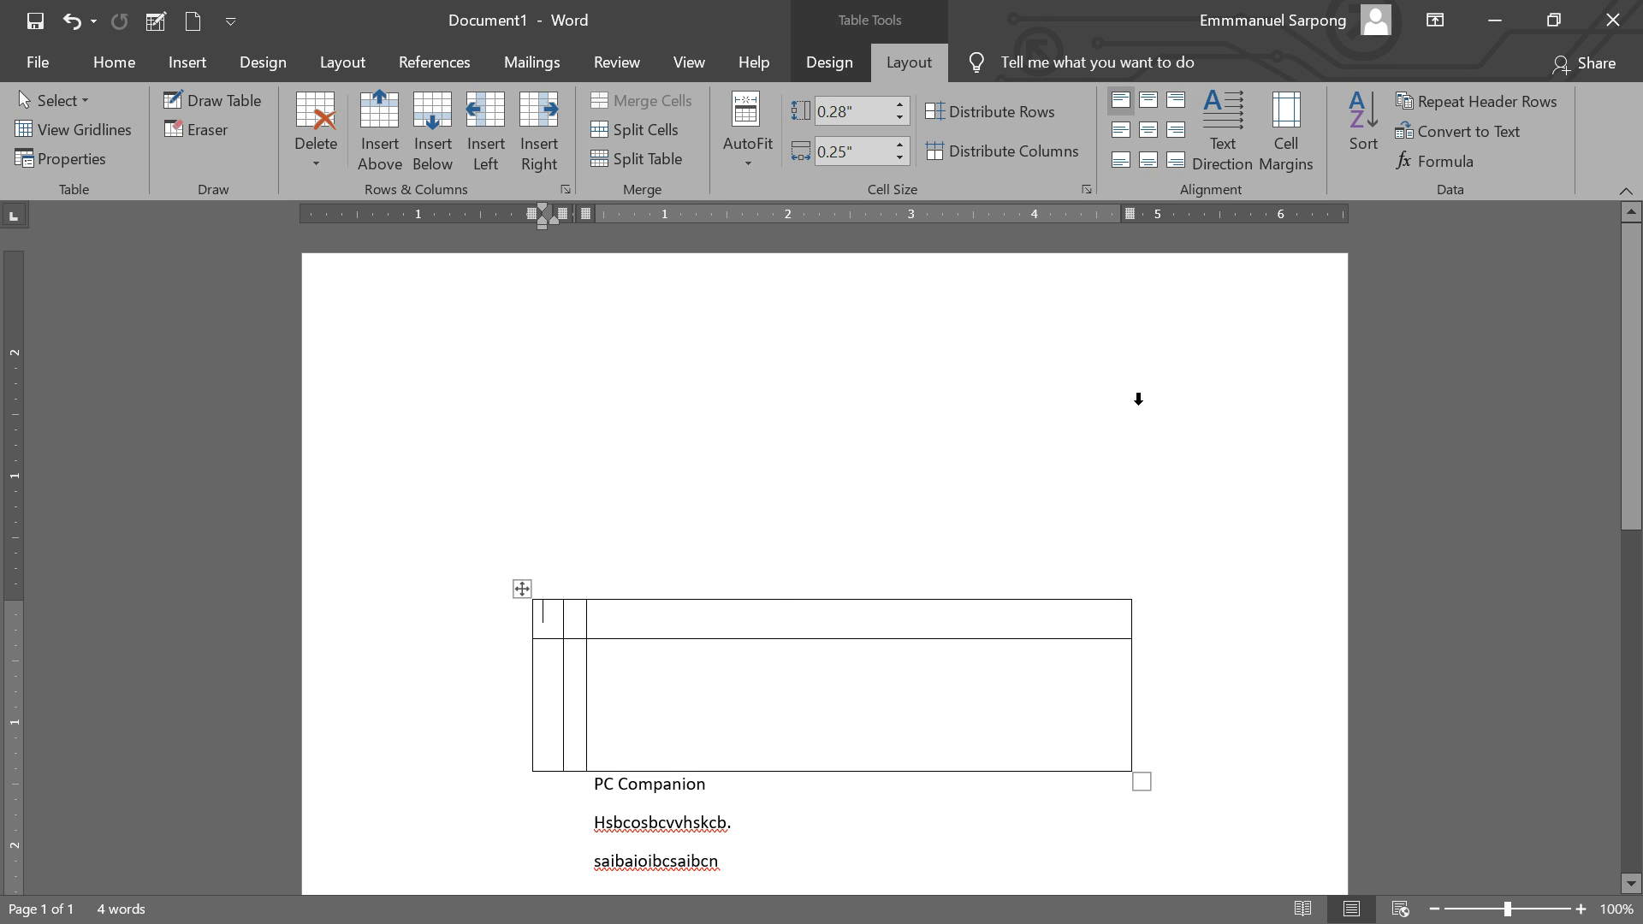
Step: Scroll down and back up the document page, and switch to the PowerPoint slide show
scroll(1181, 401, down, 3)
scroll(1179, 404, up, 3)
key(alt+Tab)
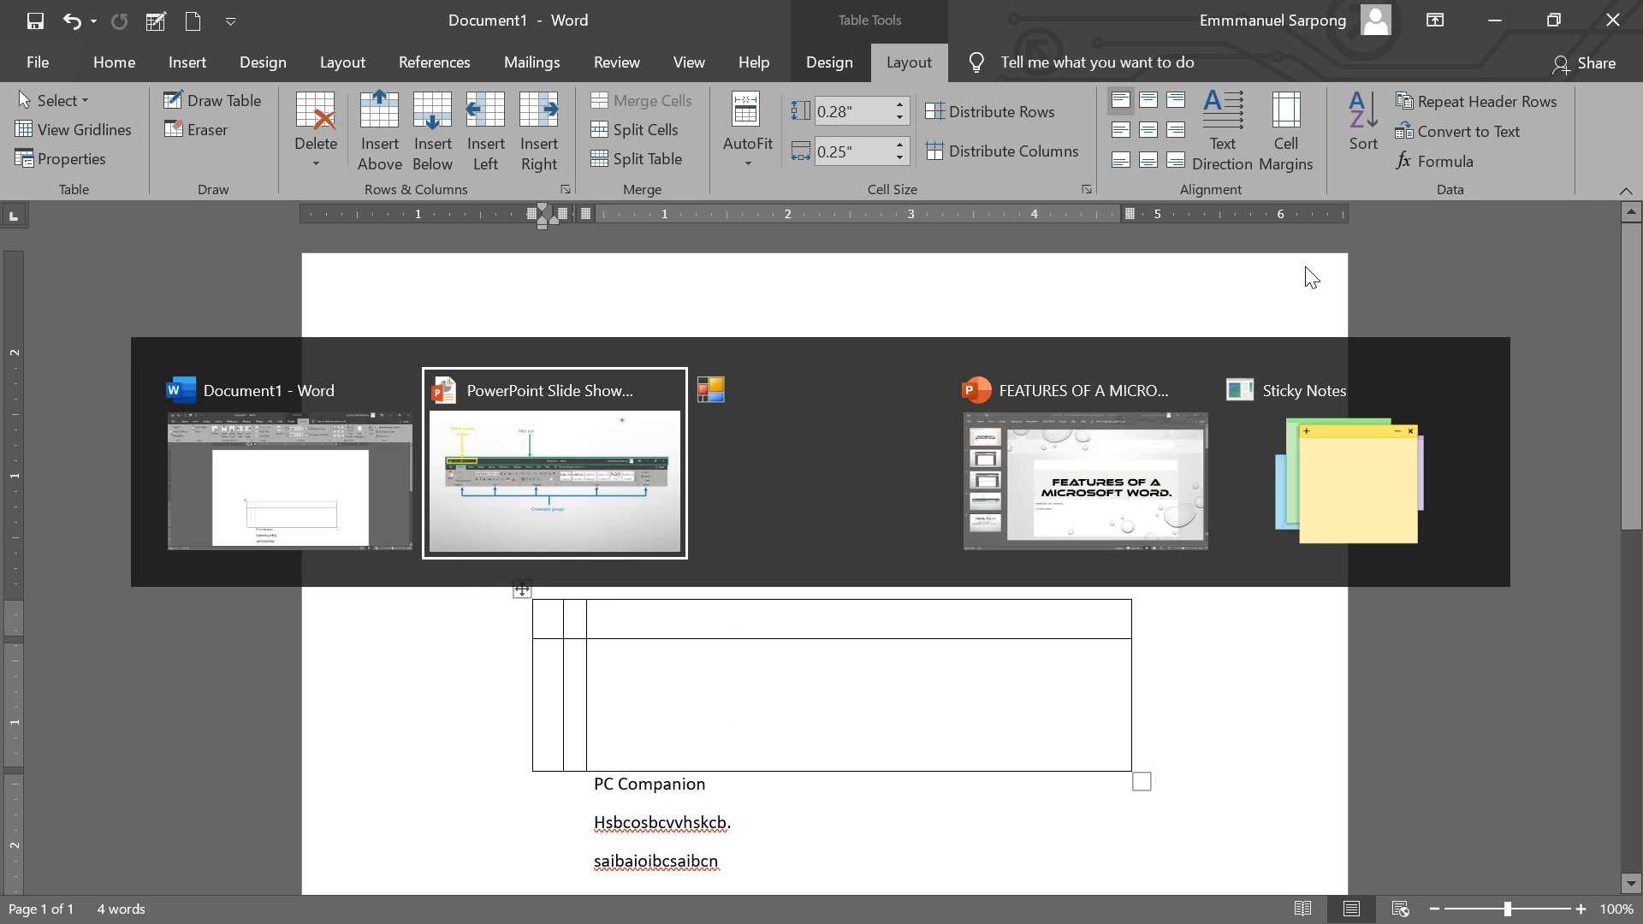